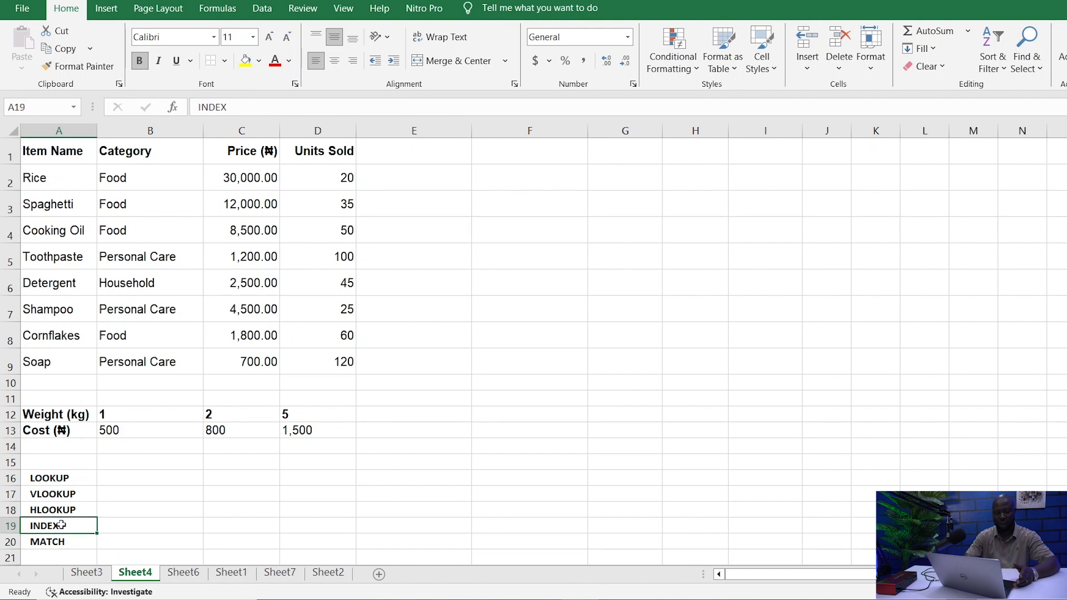
click(61, 540)
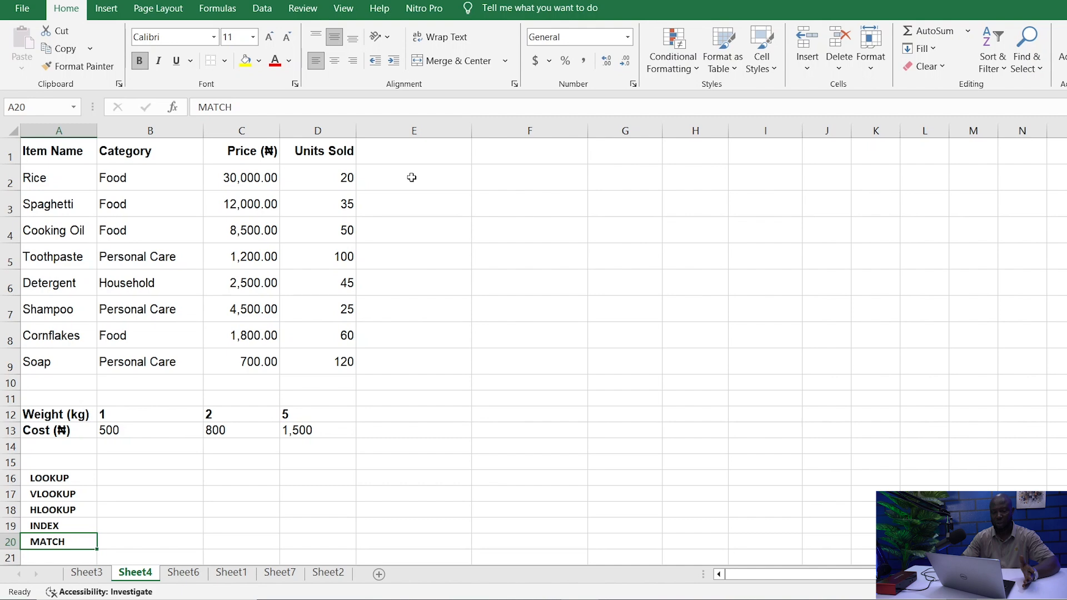
Enter the formula =LOOKUP(A2, A2:D9) in cell F2 to look up the units sold for Rice.
click(496, 178)
click(403, 109)
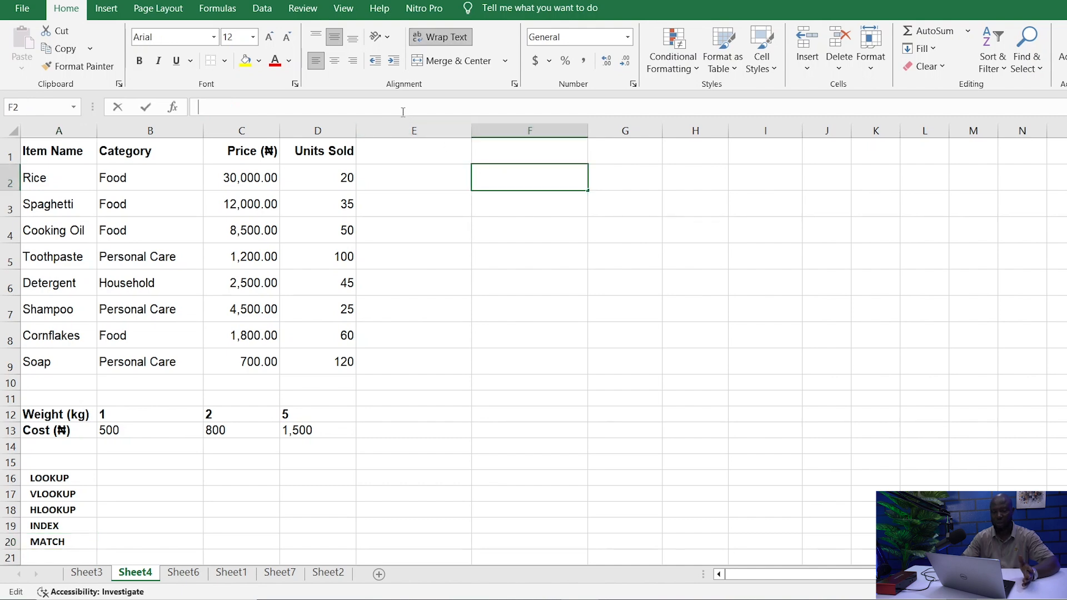
text(=)
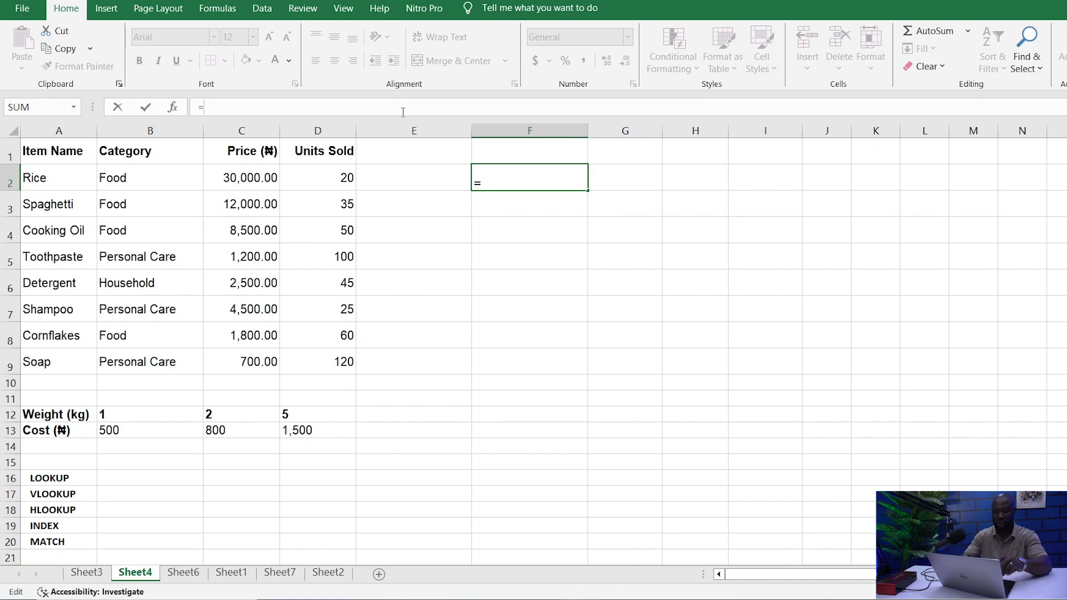
text(LOO)
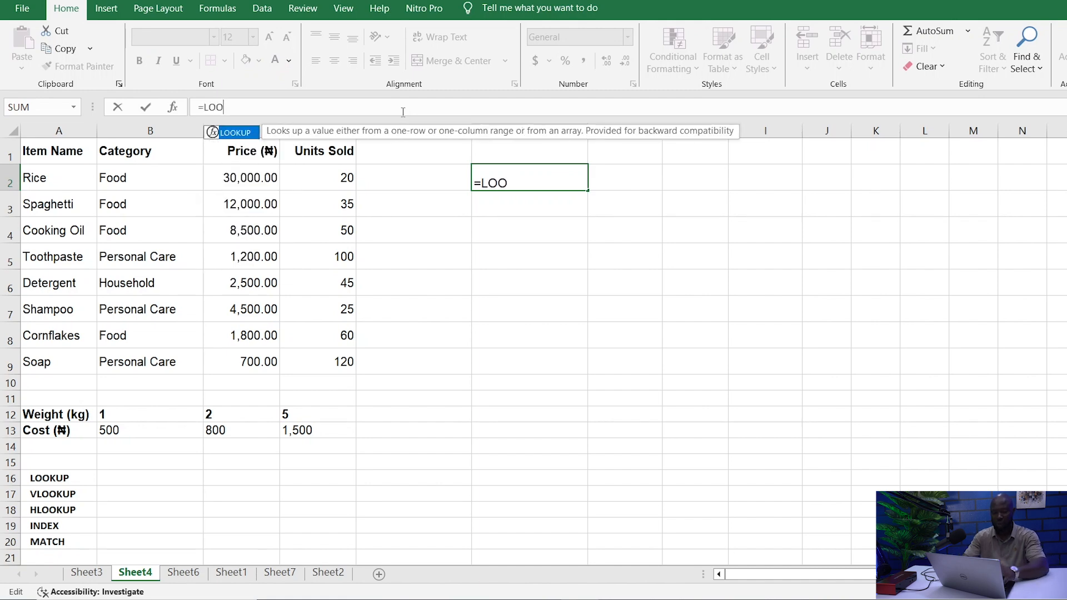
text(KUP()
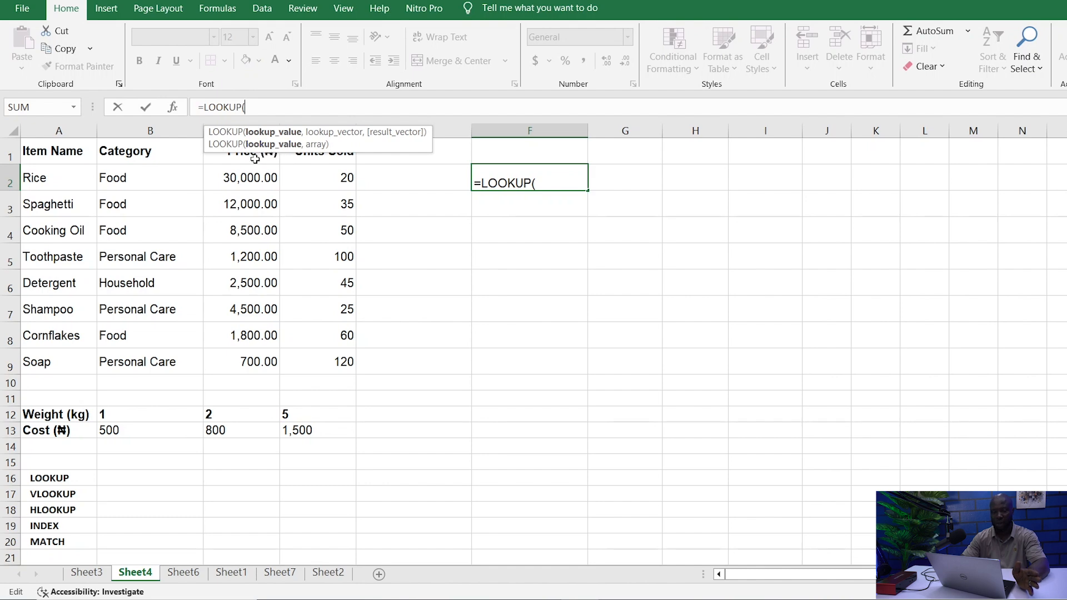
click(62, 176)
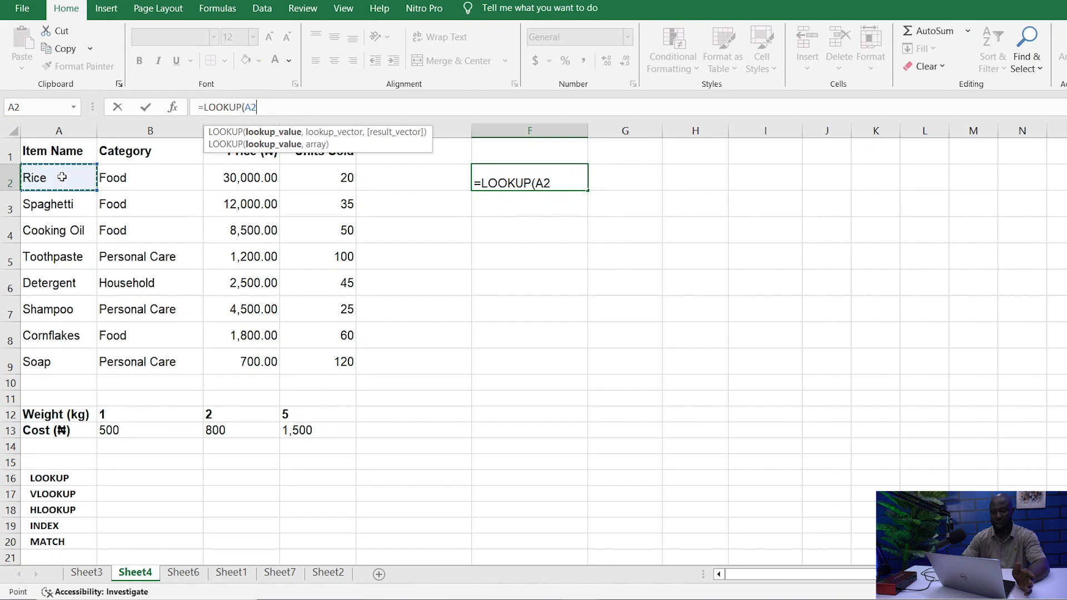
text(,)
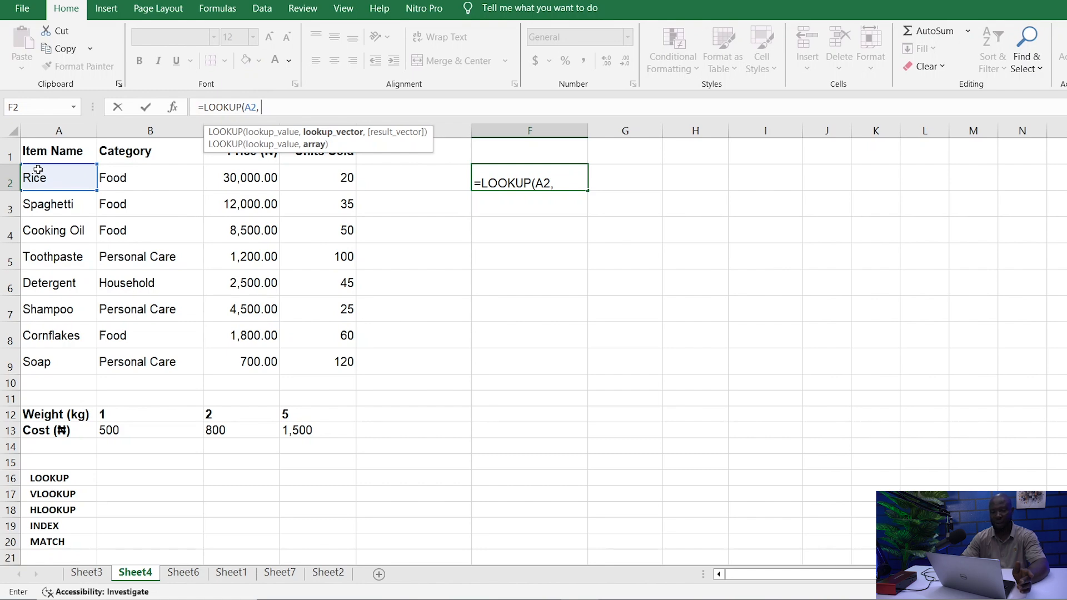
drag(37, 169, 317, 369)
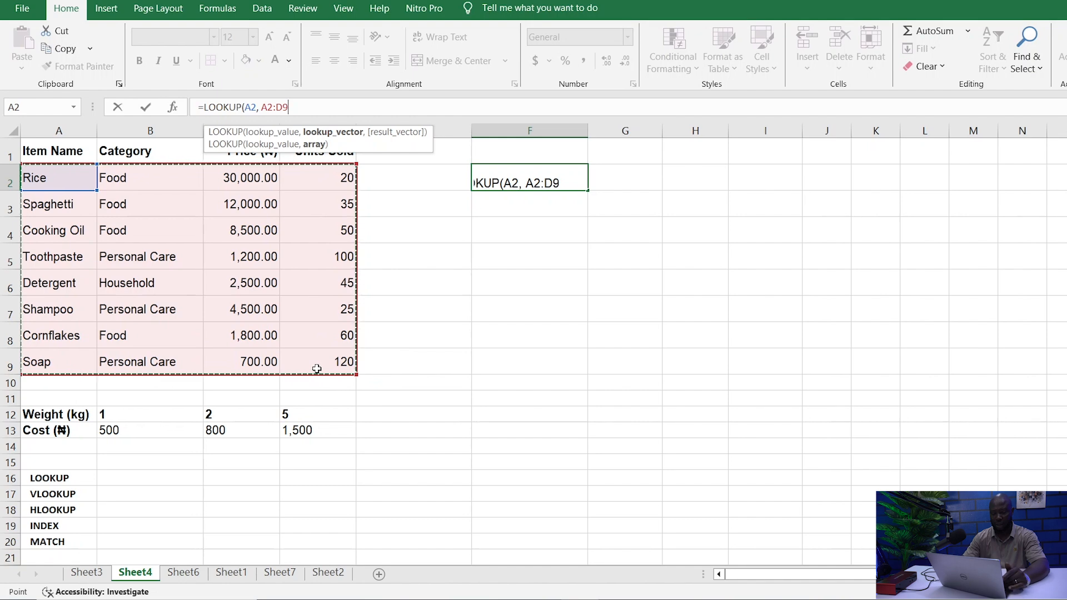
text())
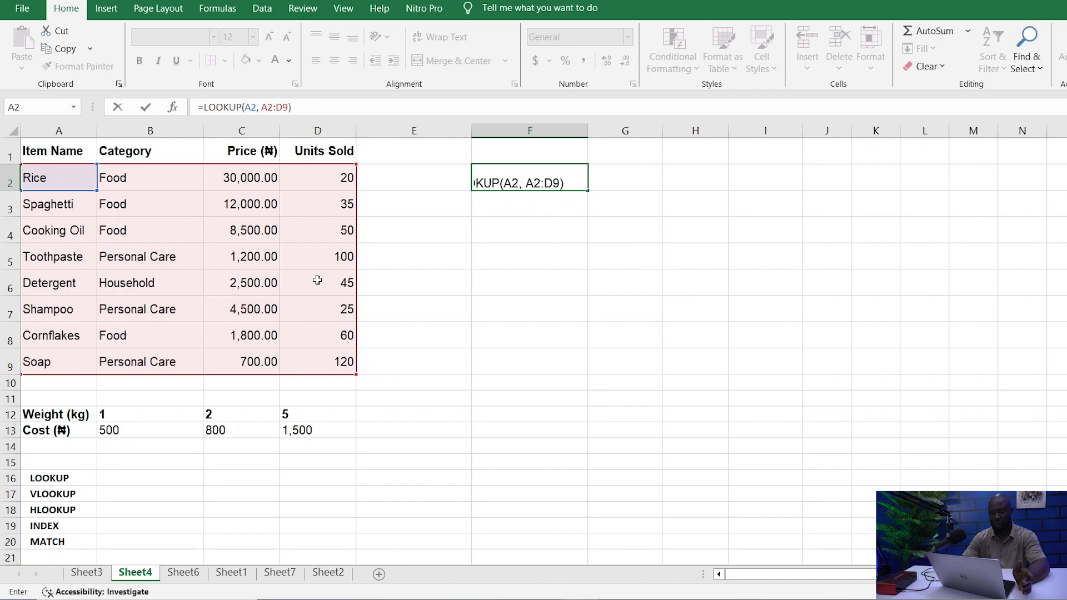
key(Return)
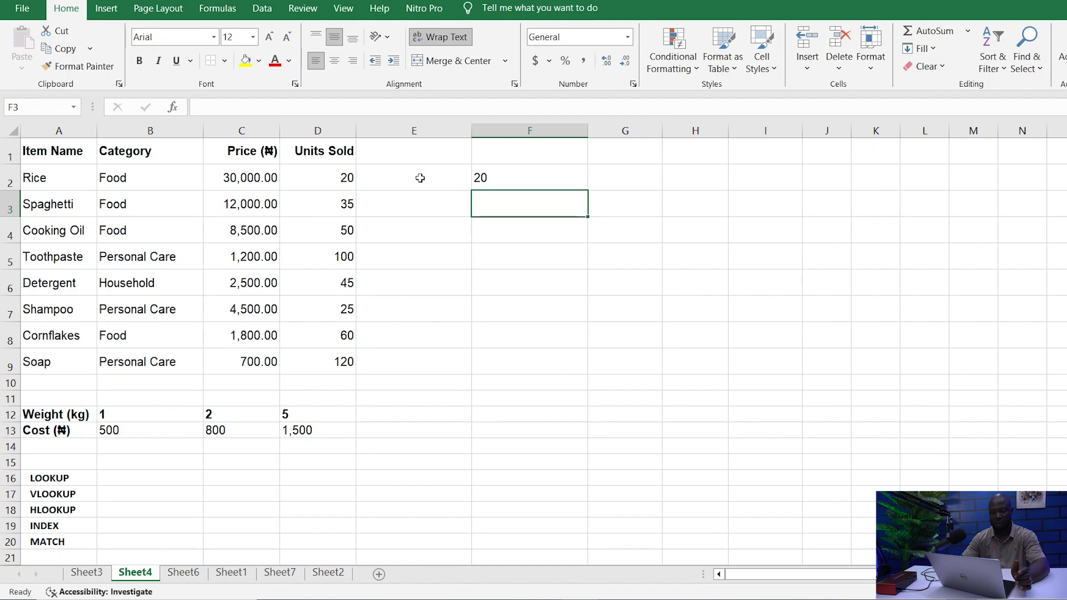
Enter the headers Item, Category, Price and Unit Sold in cells F1 to I1.
click(506, 152)
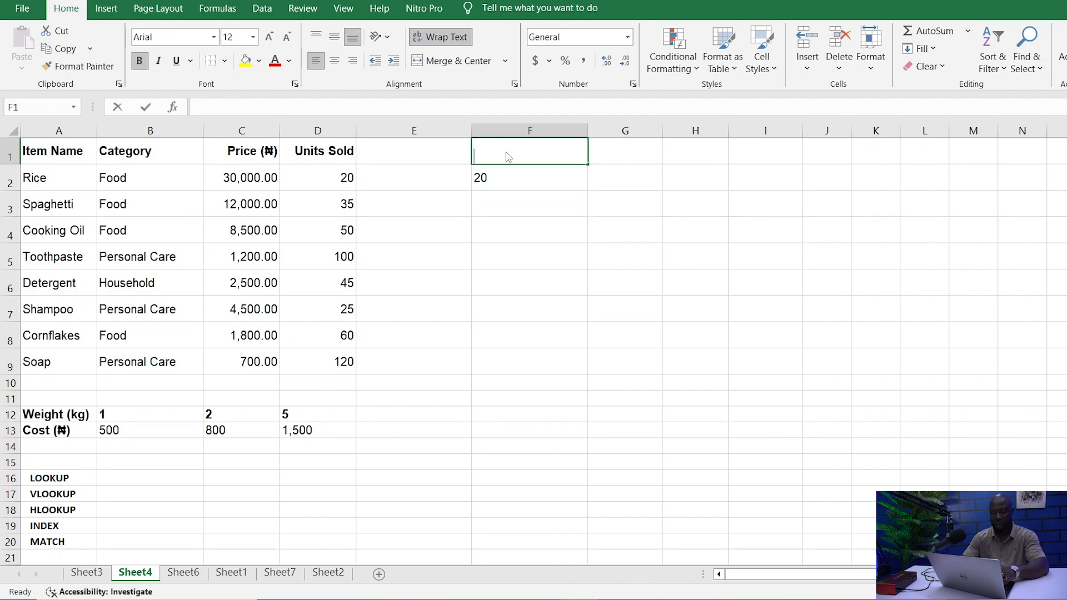
text(Item)
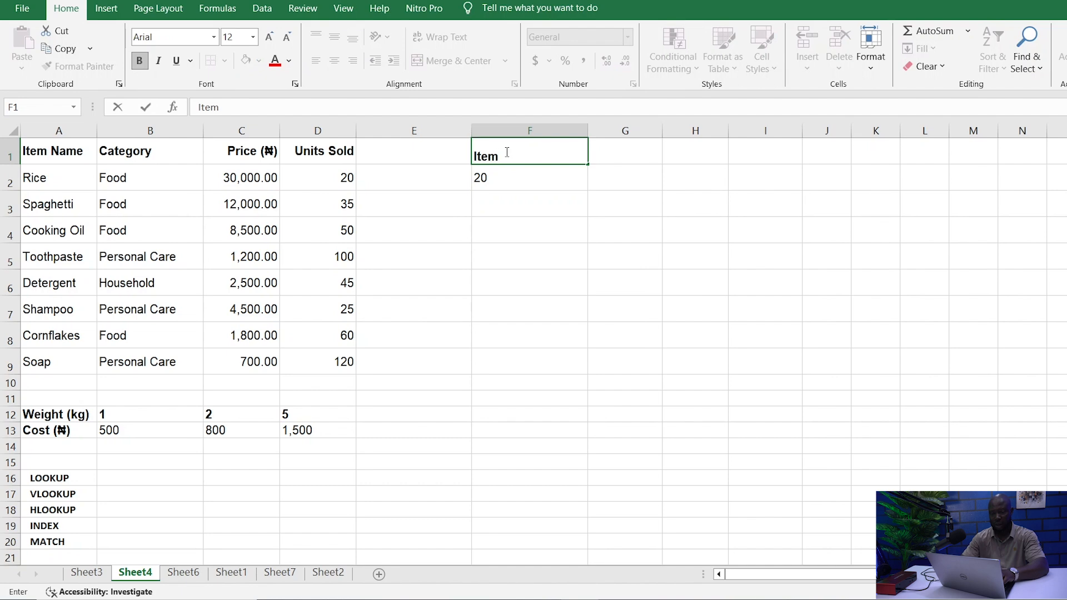
click(612, 157)
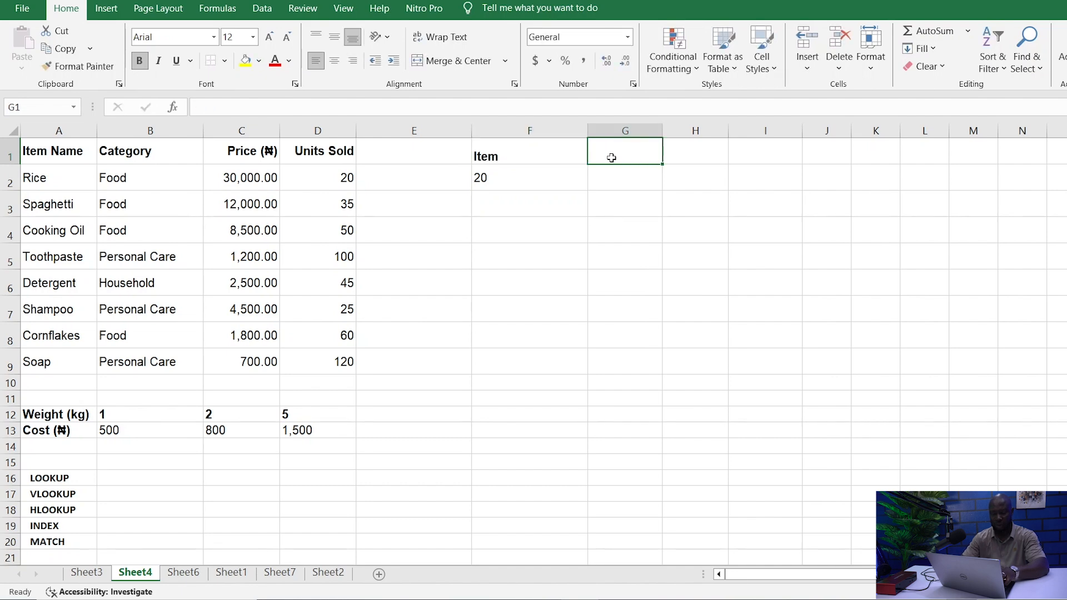
text(Category)
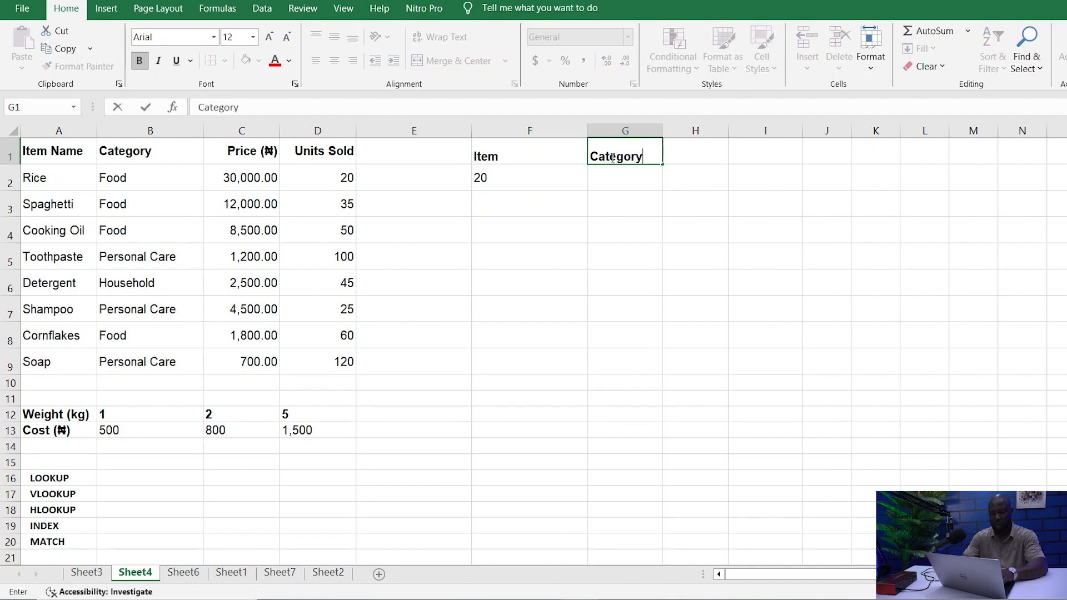
click(694, 151)
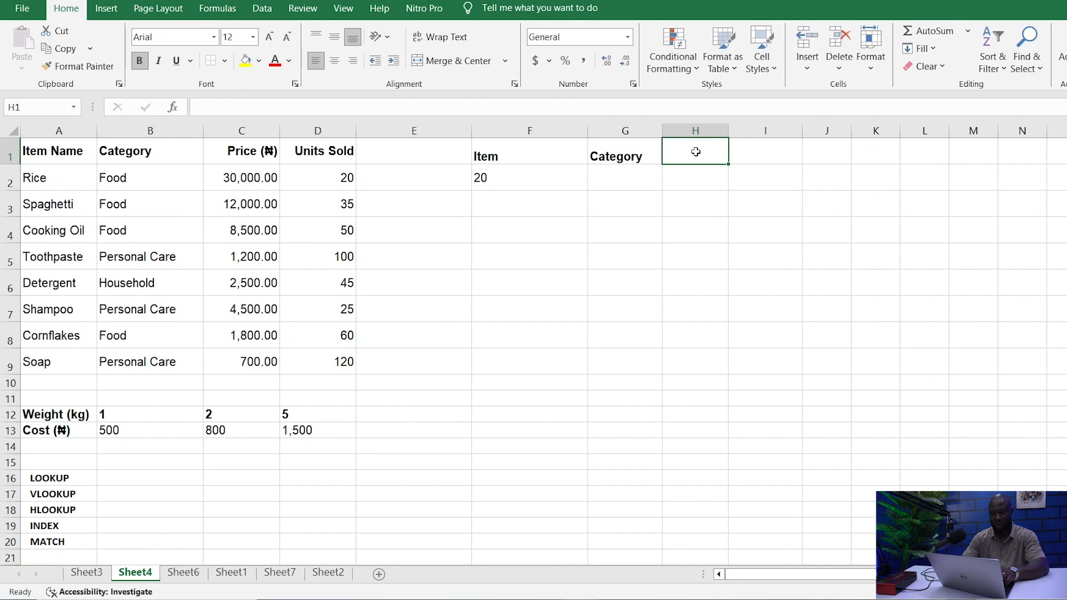
text(Price)
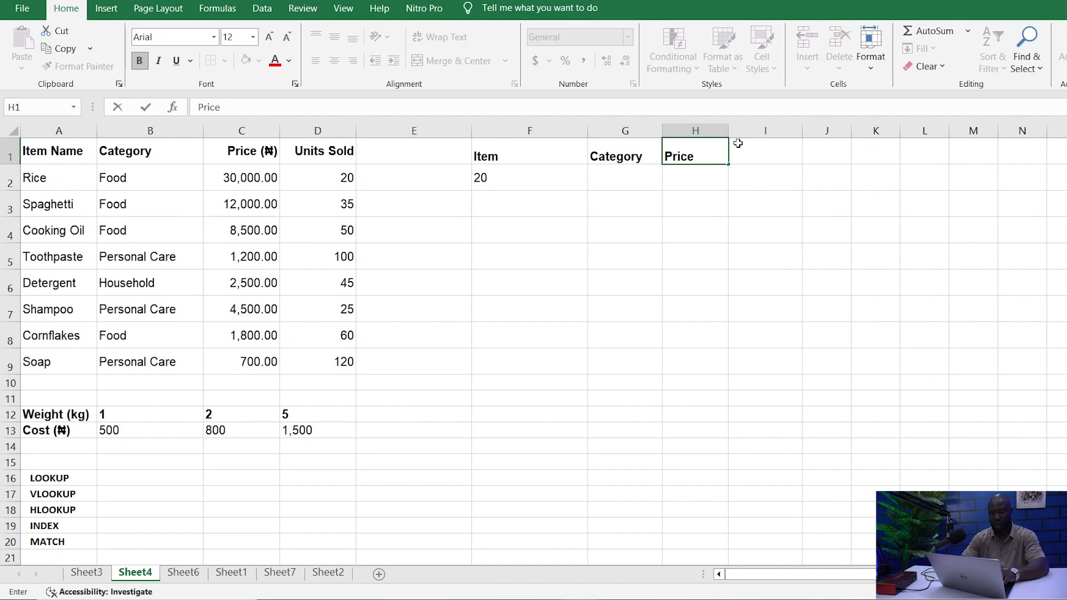
click(738, 145)
text(Unit)
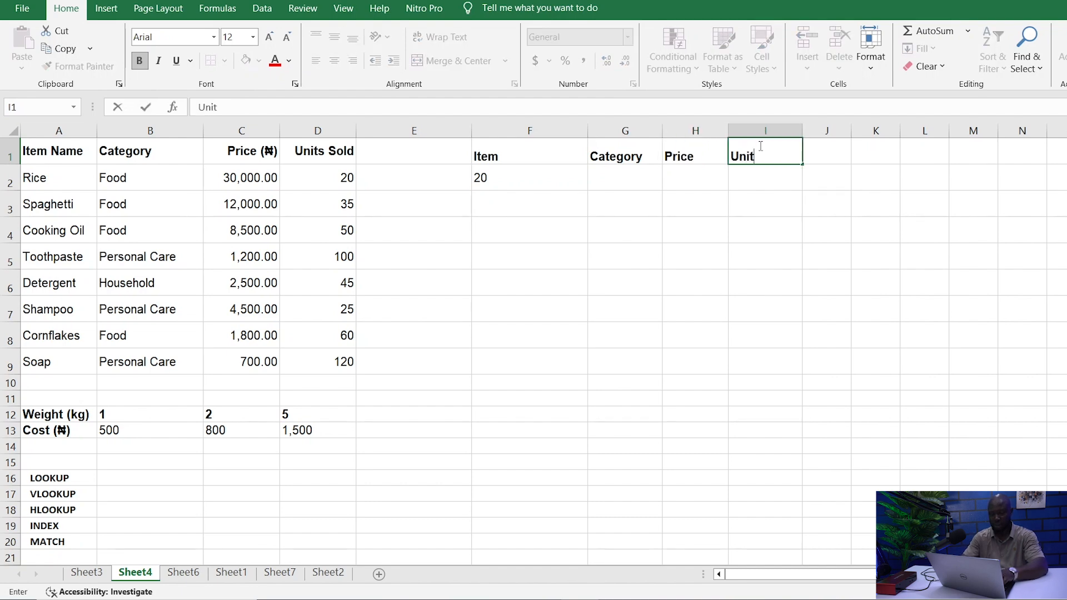
text( Sold)
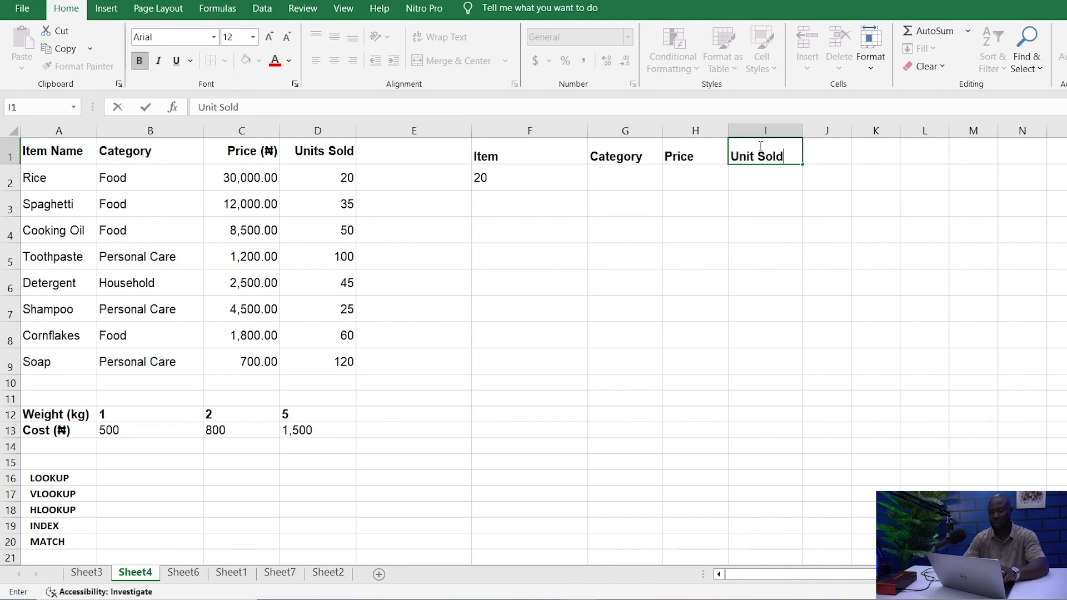
key(Return)
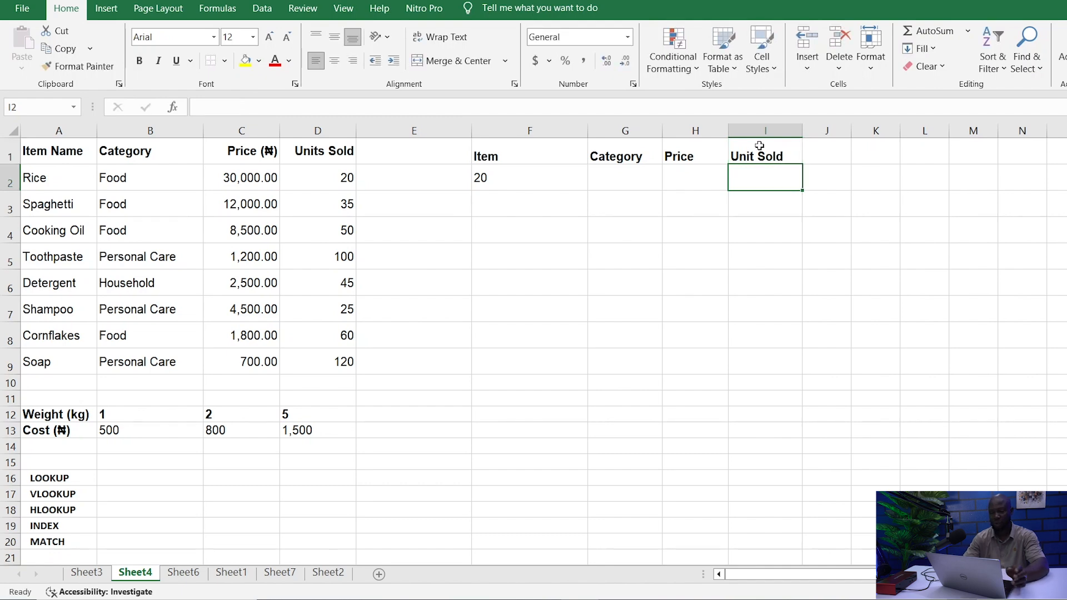
Replace the formula in cell F2 with the item name Rice.
click(515, 176)
key(Delete)
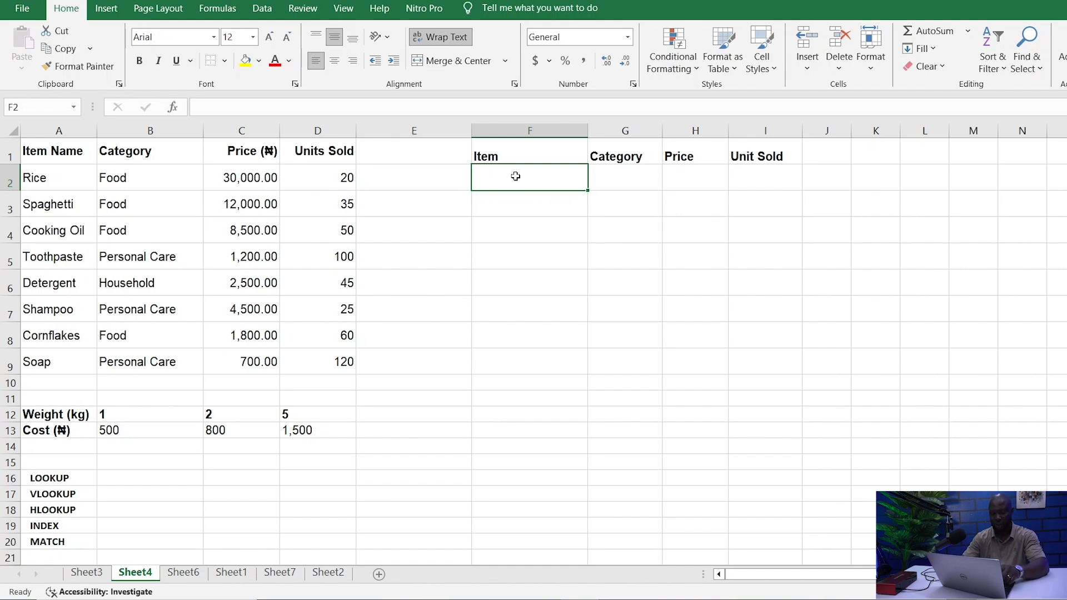
text(Rice)
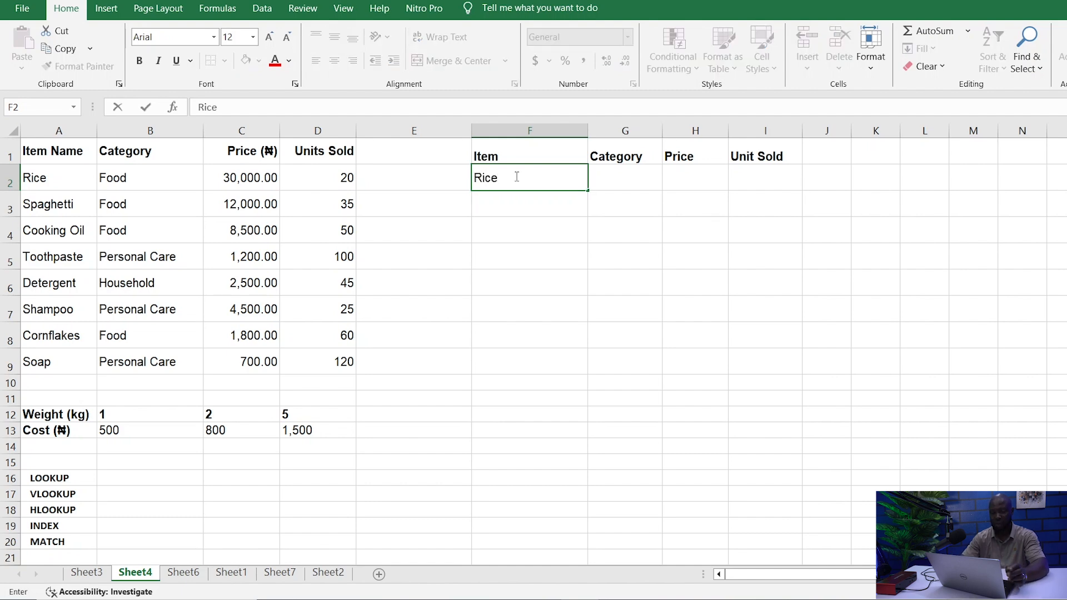
Enter =LOOKUP(F2, A2:B9) in cell G2 to look up the category of the item in F2.
click(621, 179)
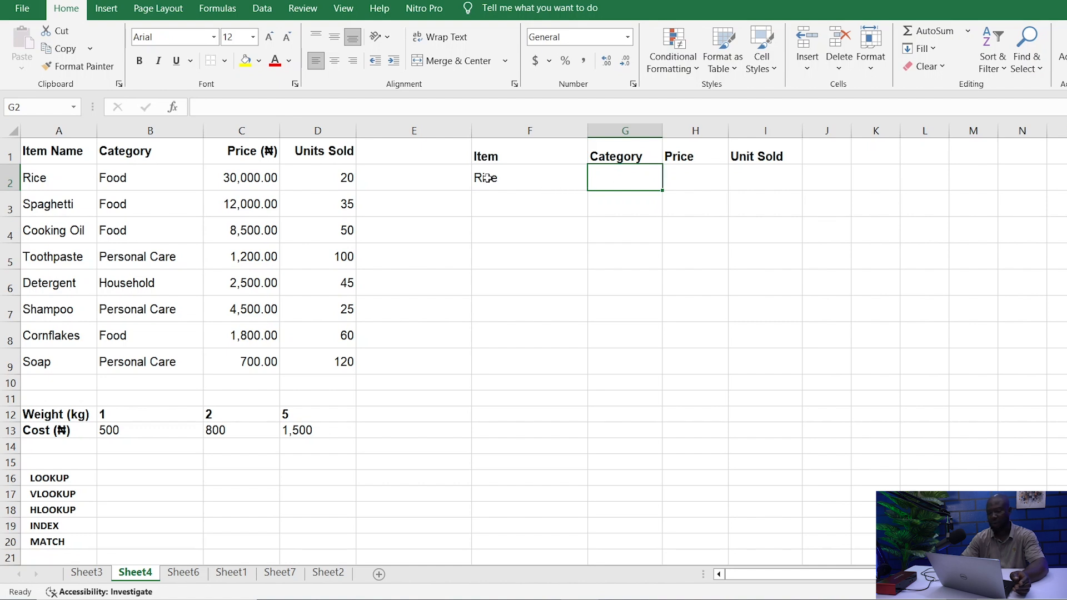
click(334, 106)
text(=)
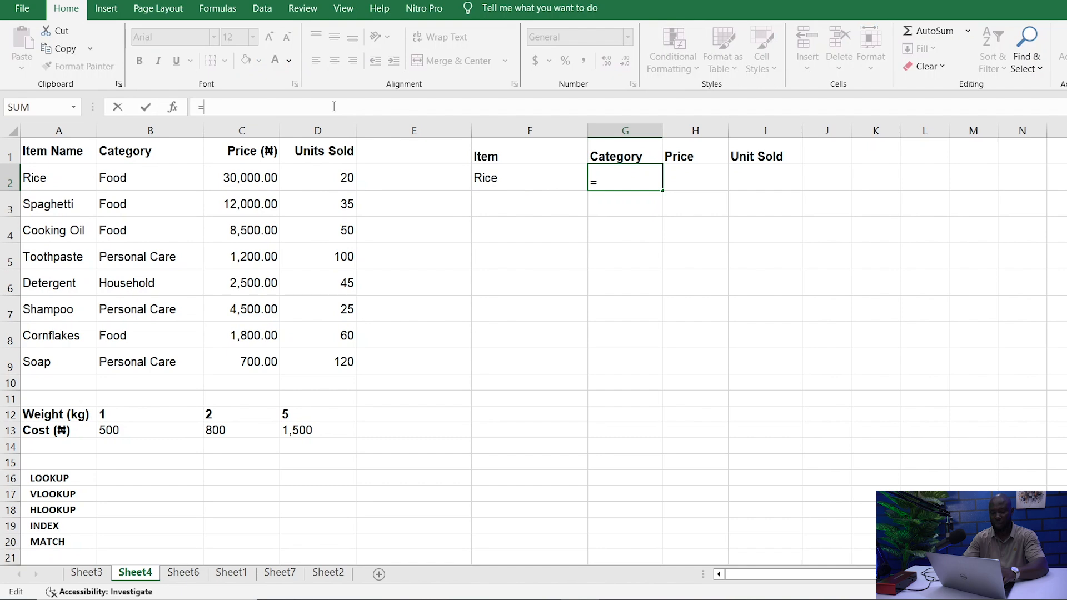
text(look)
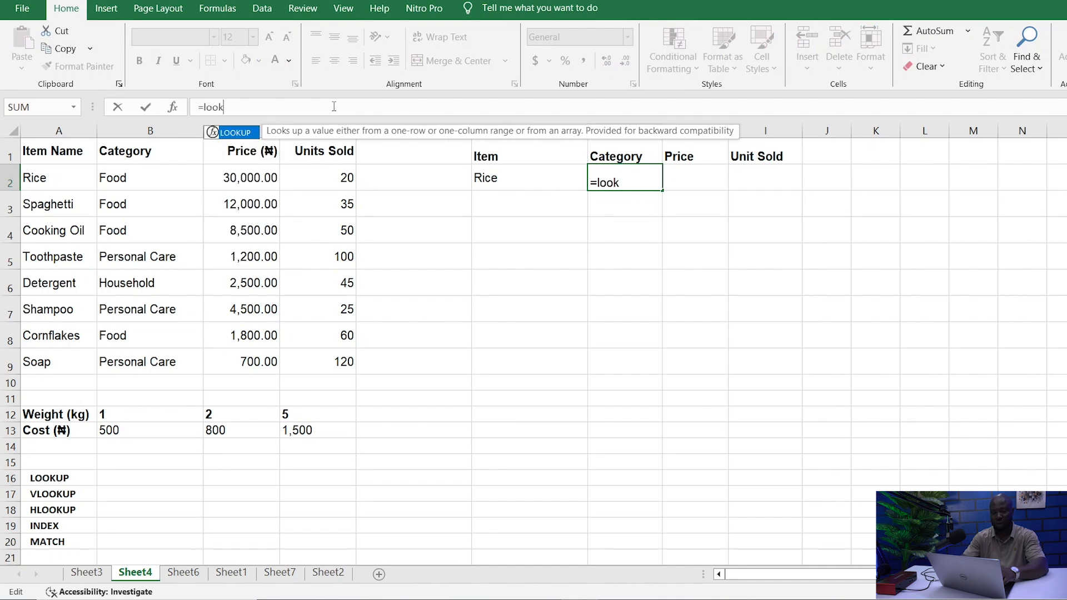
text(up()
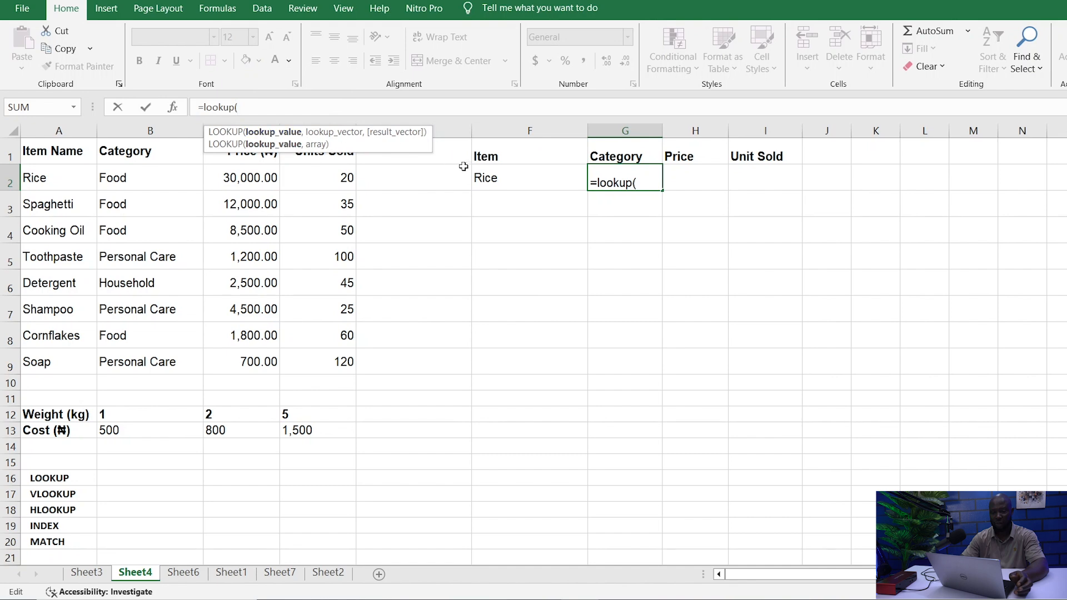
click(490, 179)
text(,)
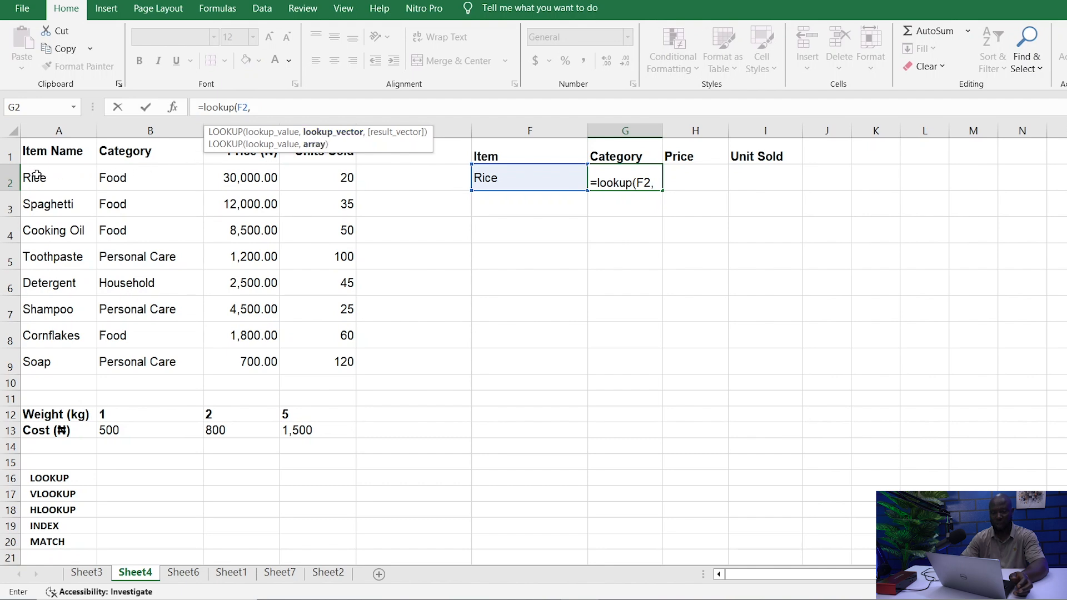
drag(37, 176, 143, 359)
text())
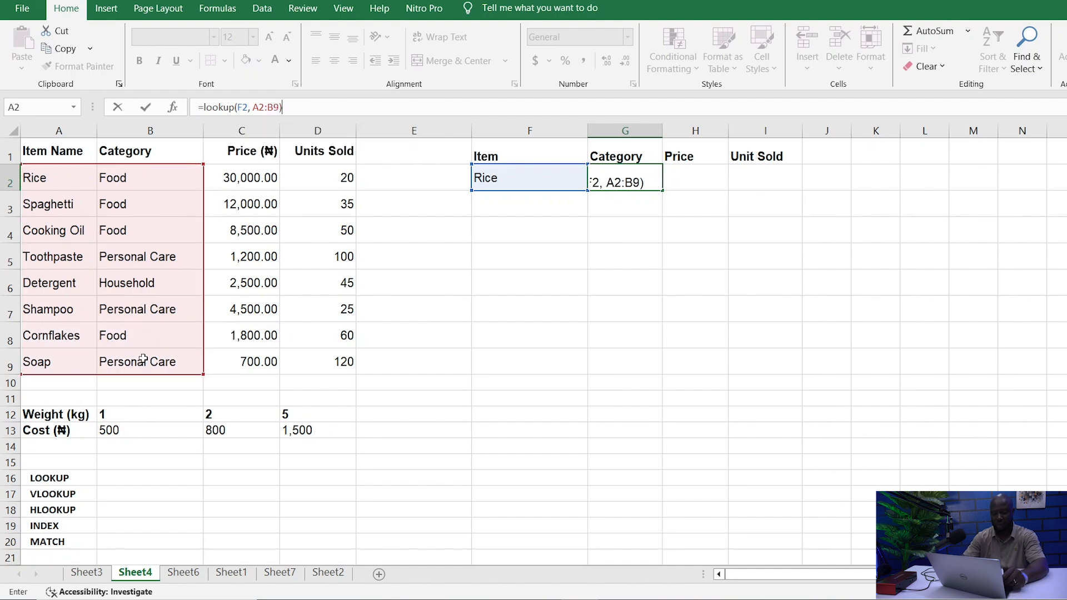
key(Return)
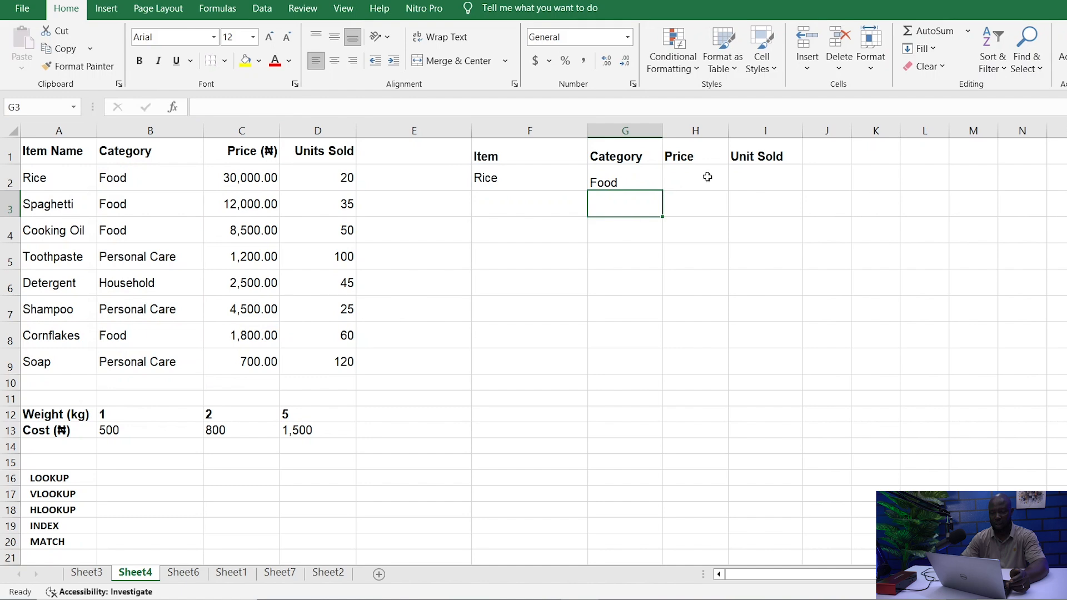
Enter =LOOKUP(F2, A2:C9) in cell H2 to look up the price of the item in F2.
click(691, 180)
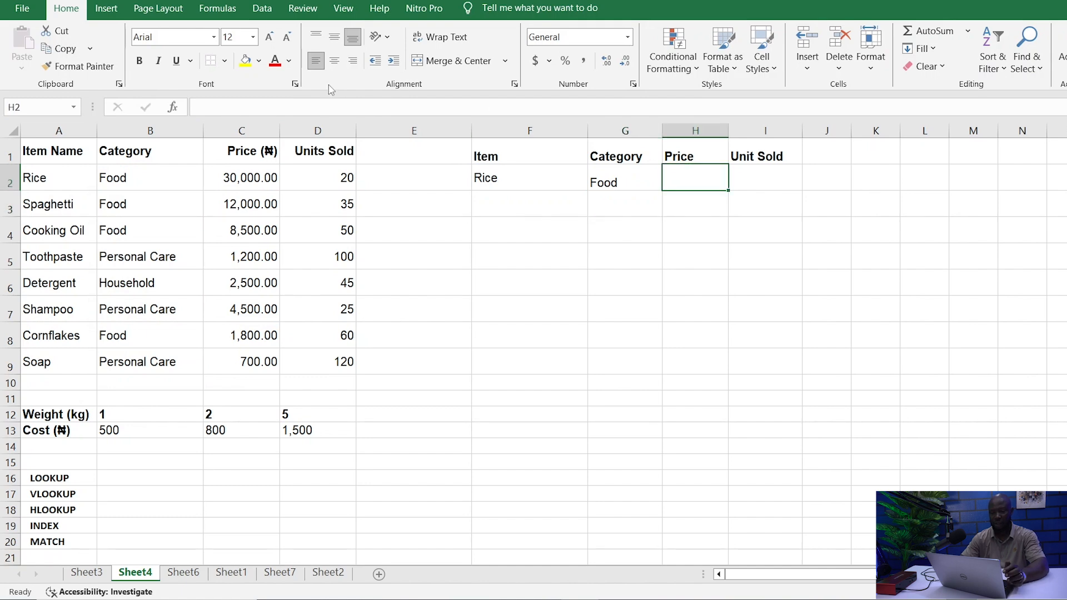
click(324, 107)
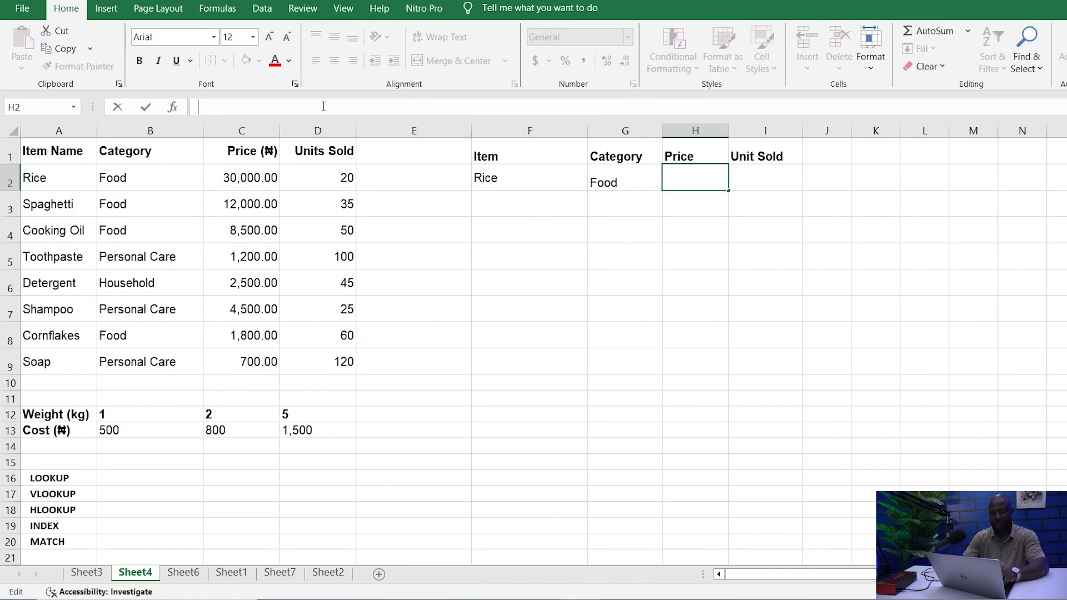
text(=)
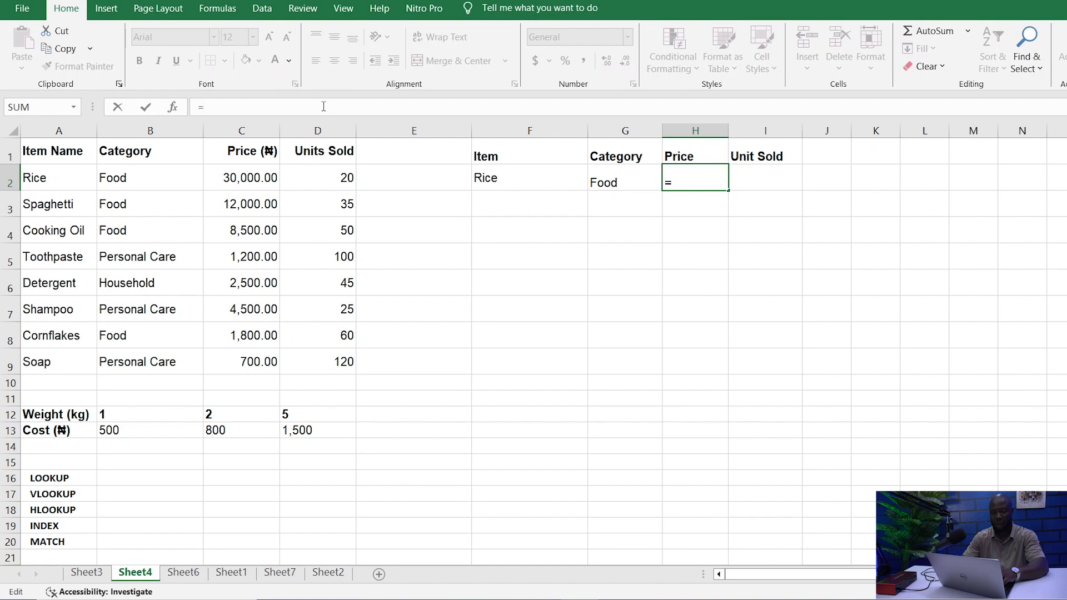
text(LOOKUP()
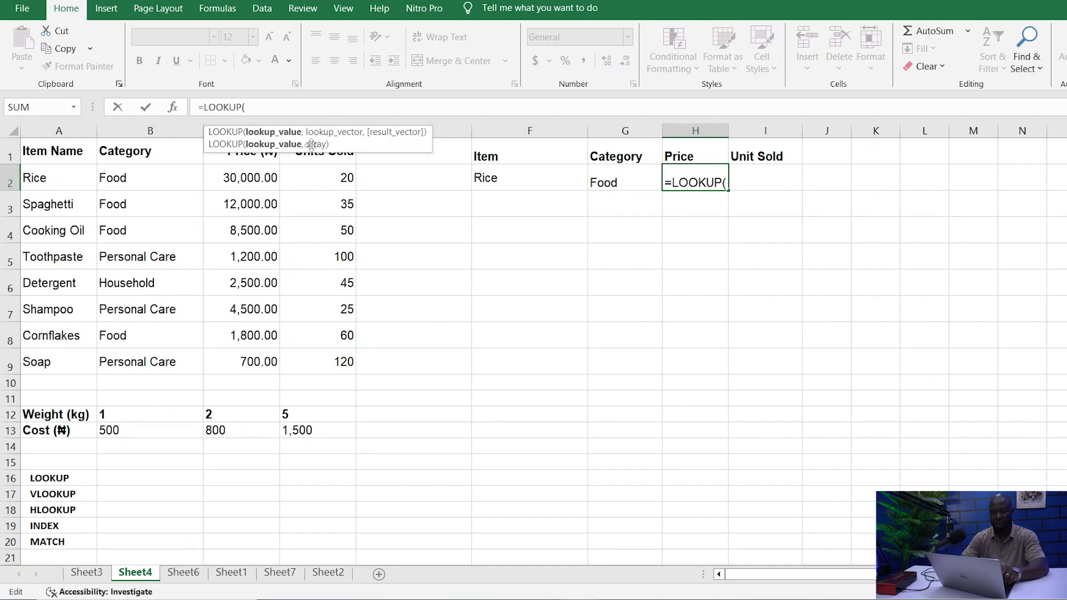
click(485, 178)
text(,)
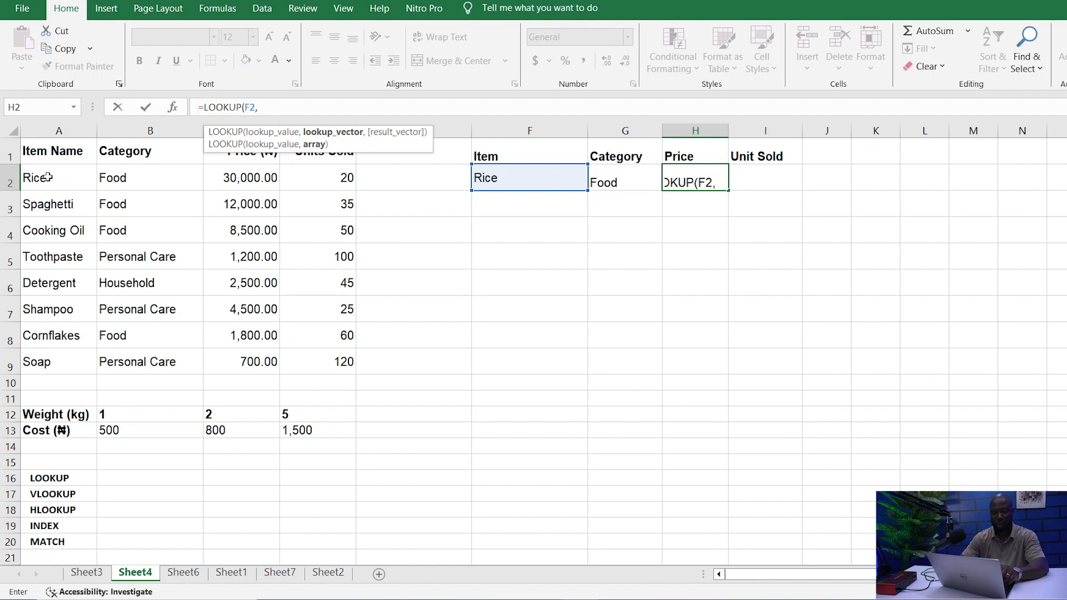
drag(48, 177, 249, 356)
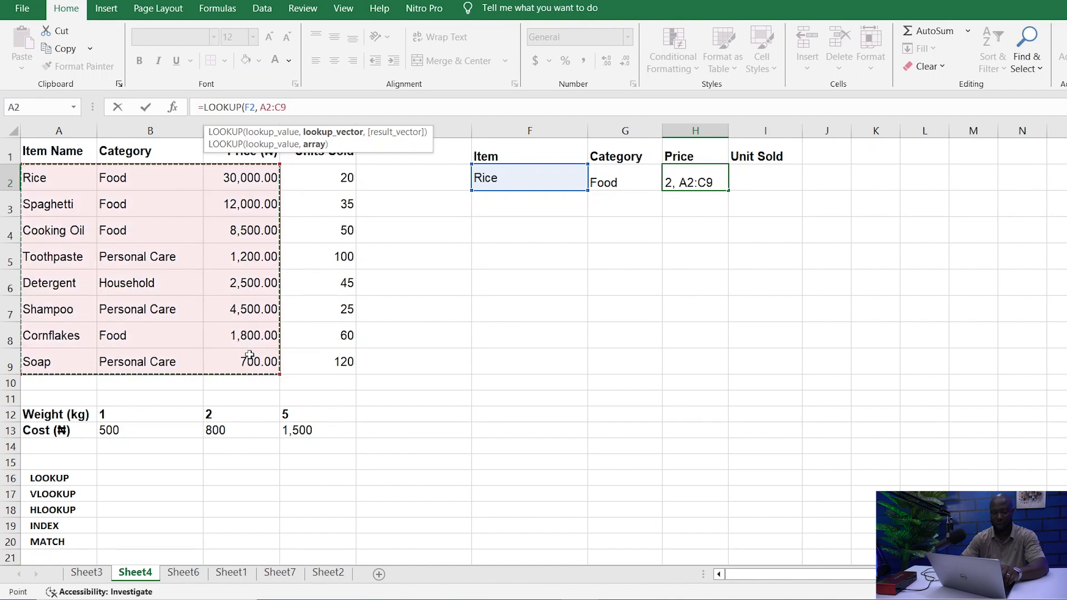
text())
key(Return)
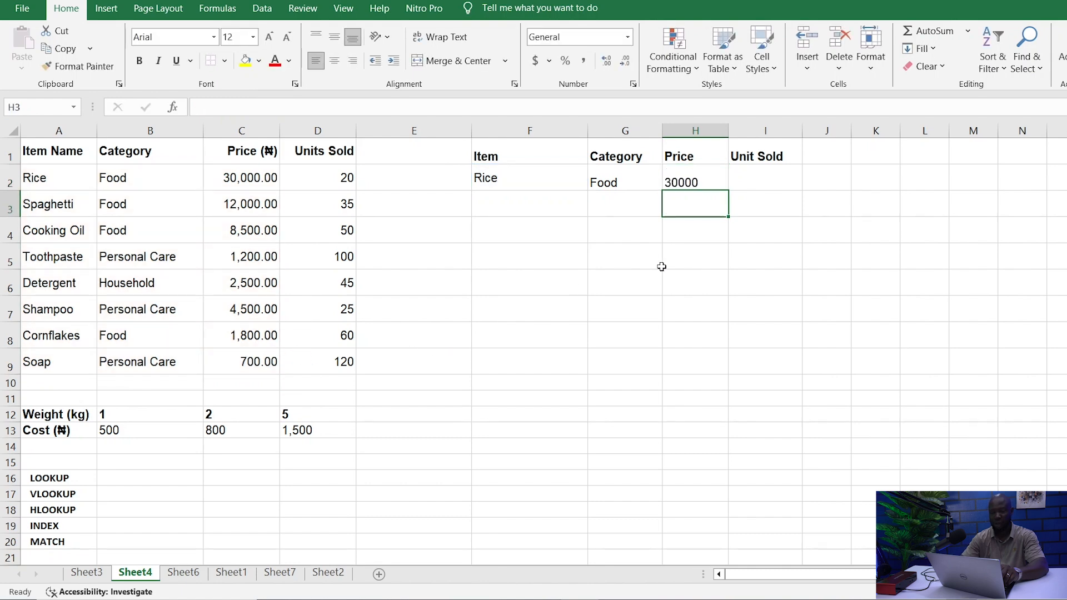
Enter =LOOKUP(F2, A2:D9) in cell I2 to look up the units sold for the item in F2.
click(748, 180)
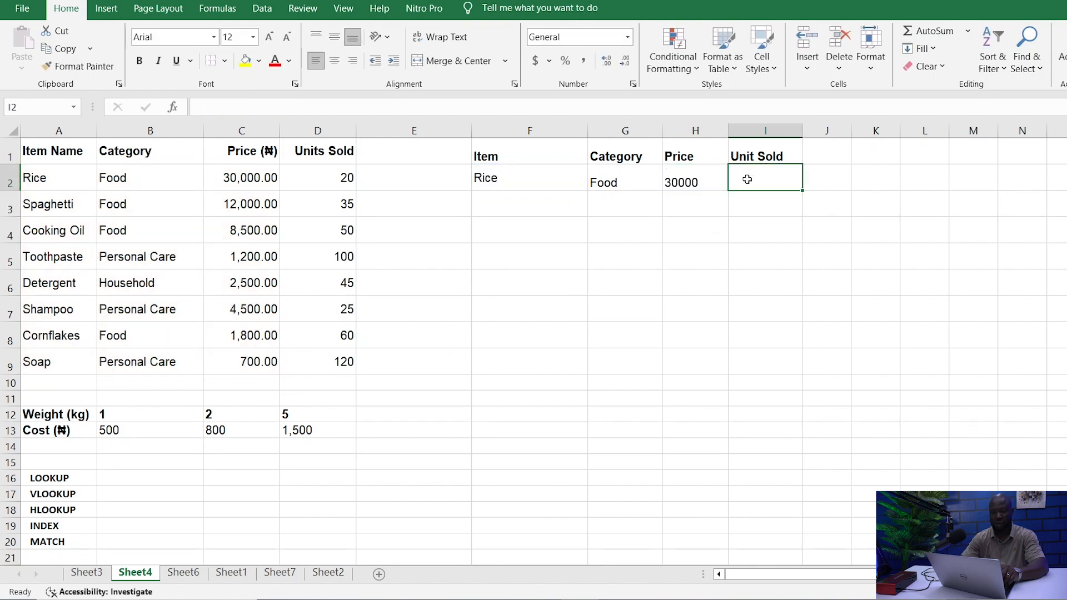
click(422, 108)
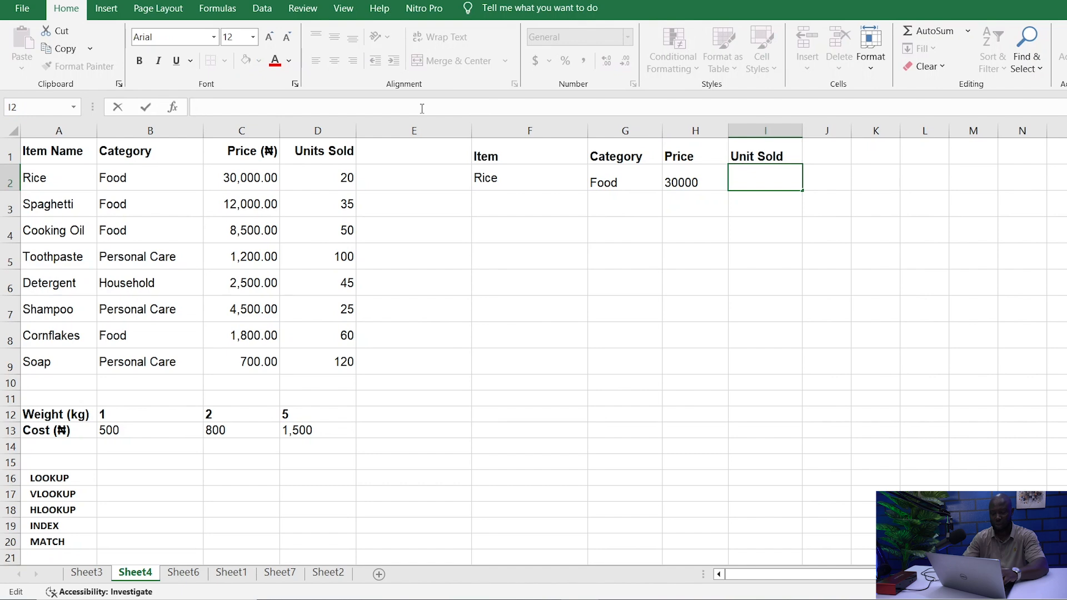
text(LOOKUP)
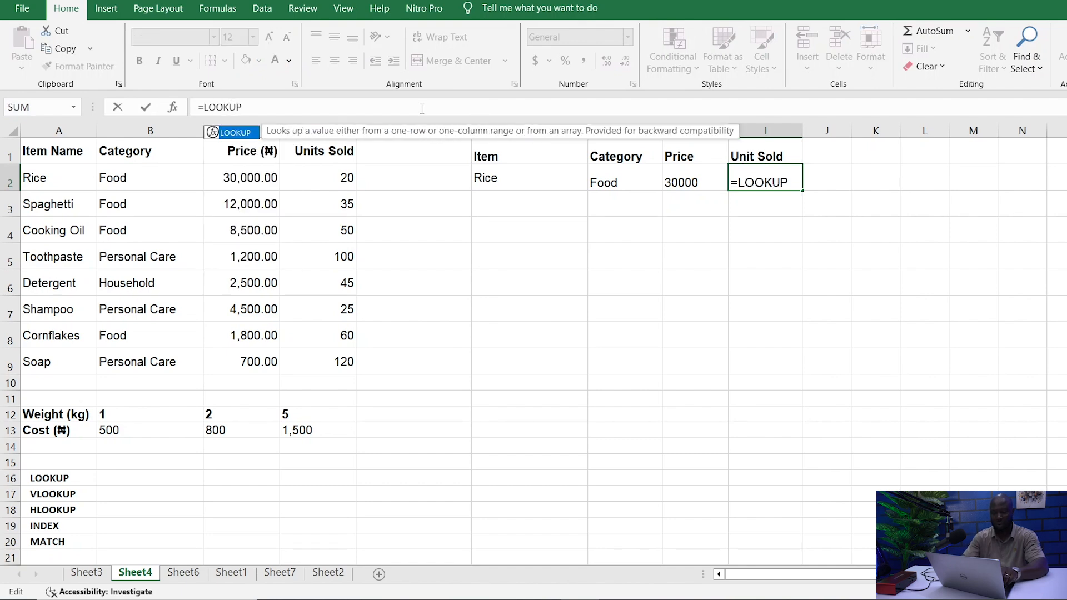
text(()
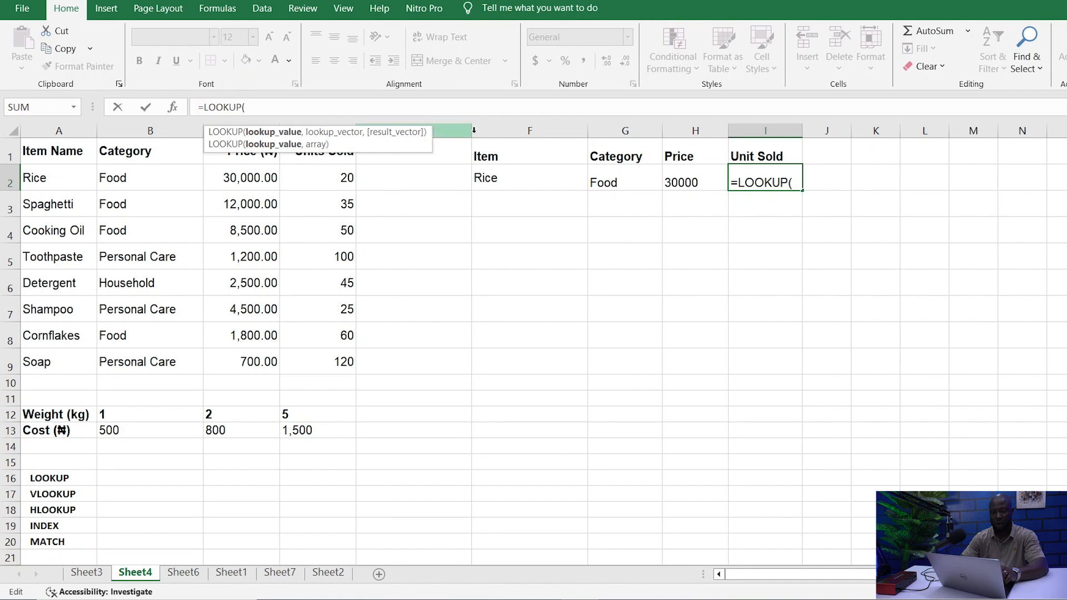
click(497, 179)
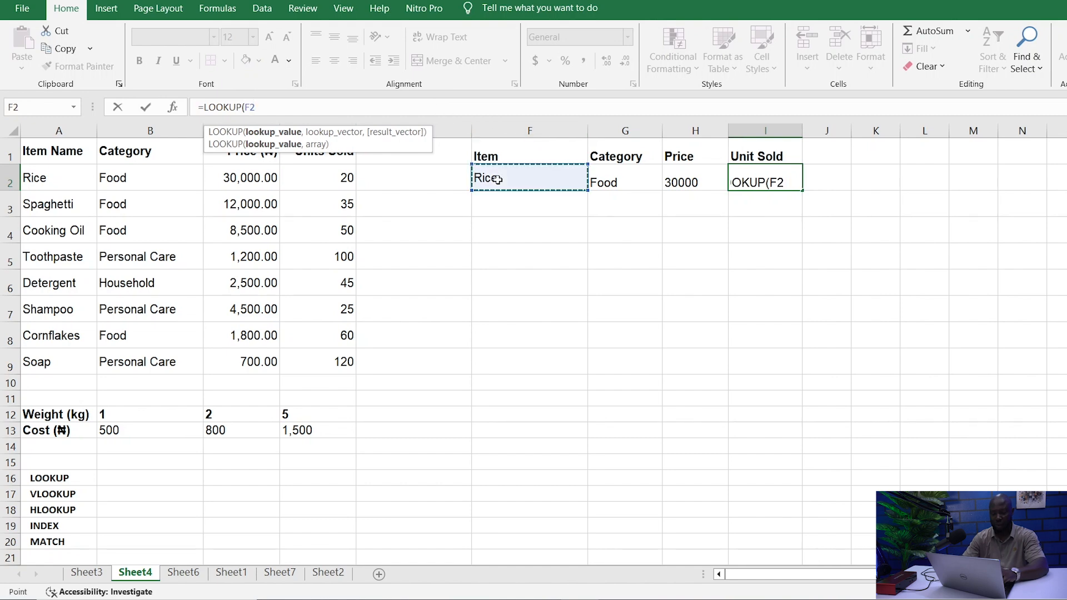
text(,)
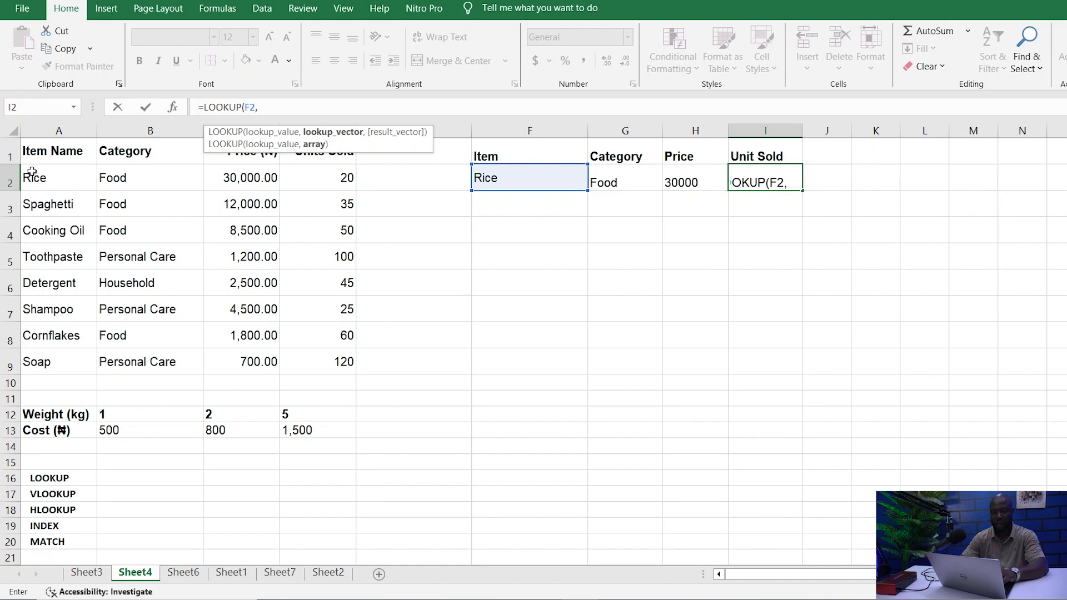
drag(32, 172, 316, 362)
text())
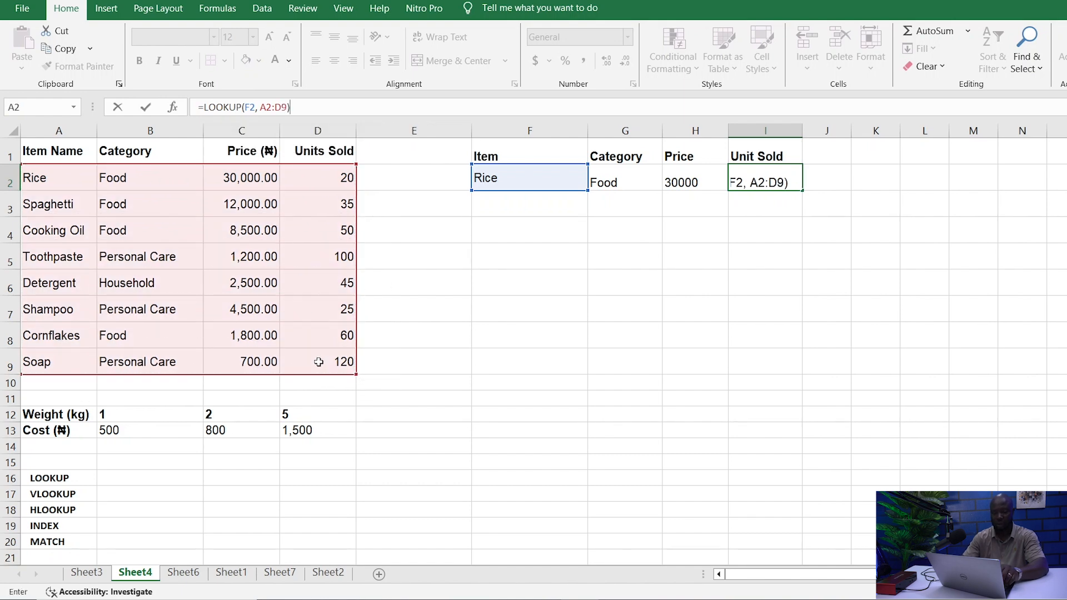
key(Return)
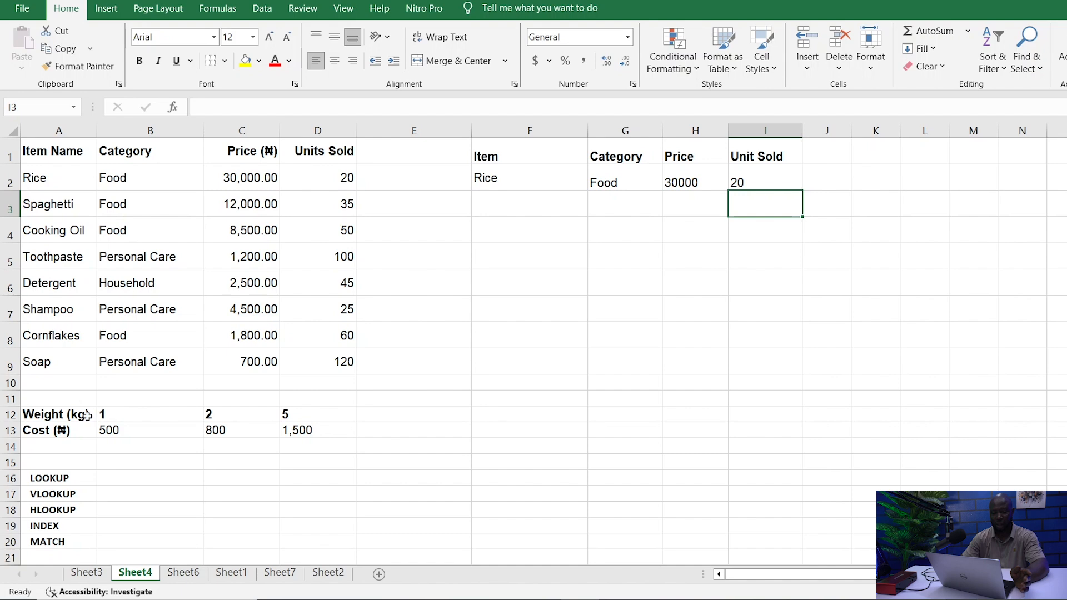
Examine the horizontal table in A12:D13, matching each weight in kilograms to the cost beneath it.
click(43, 417)
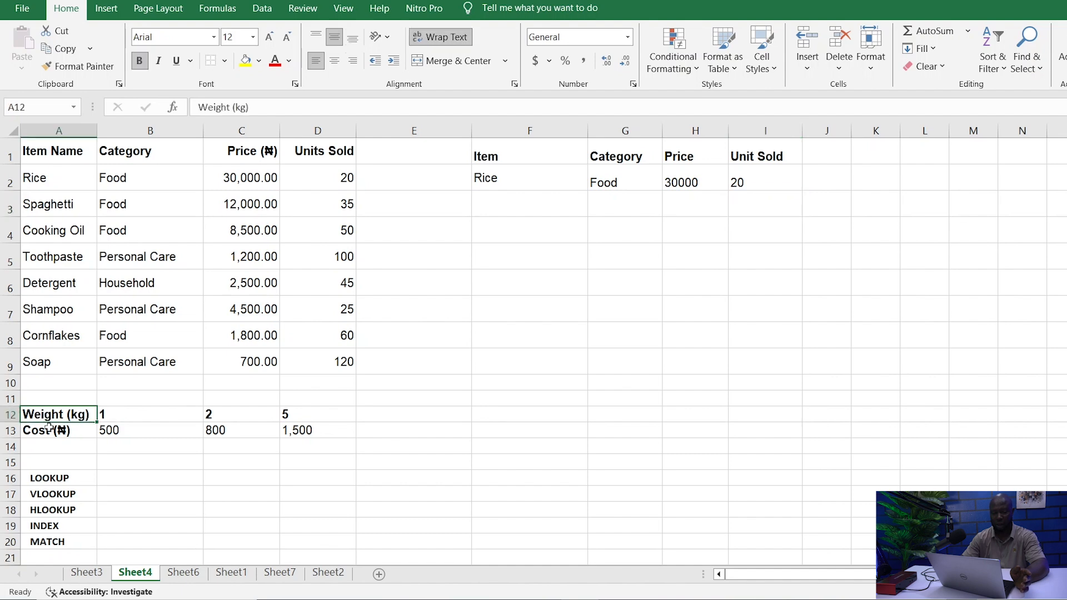
click(49, 428)
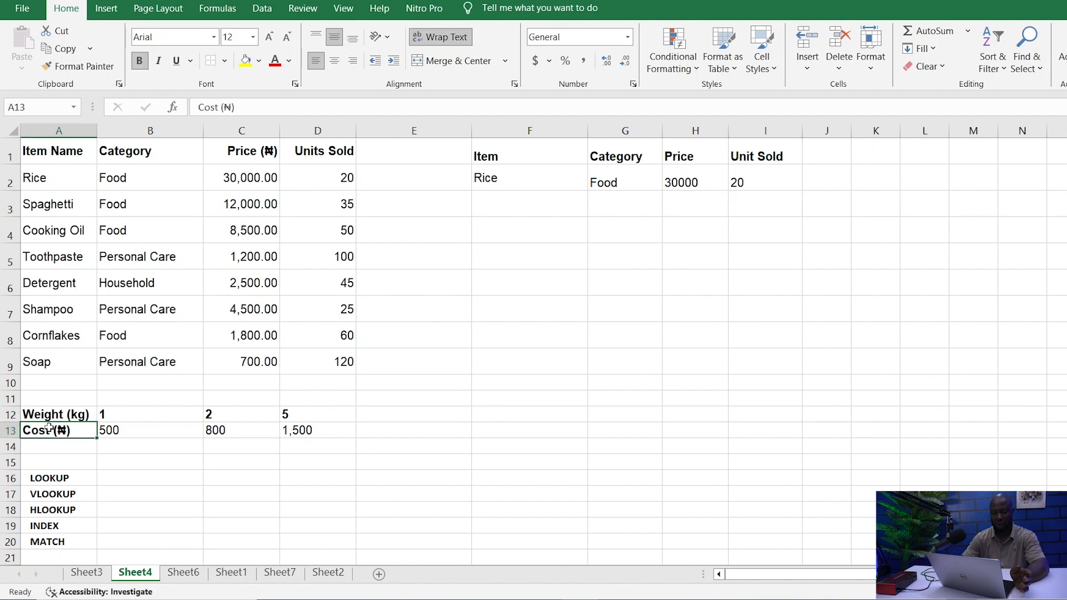
click(126, 411)
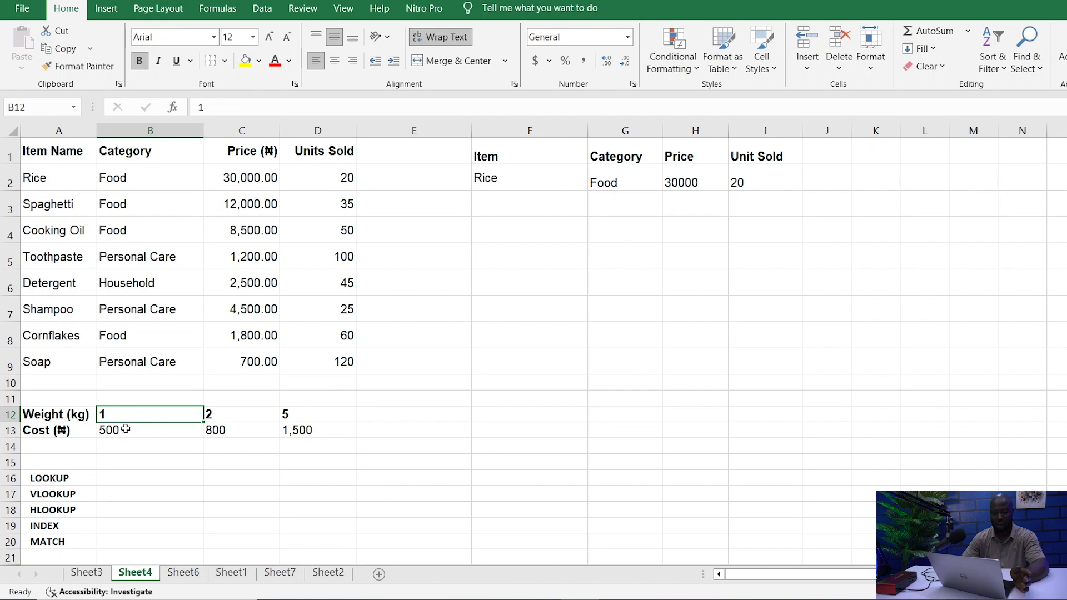
click(125, 429)
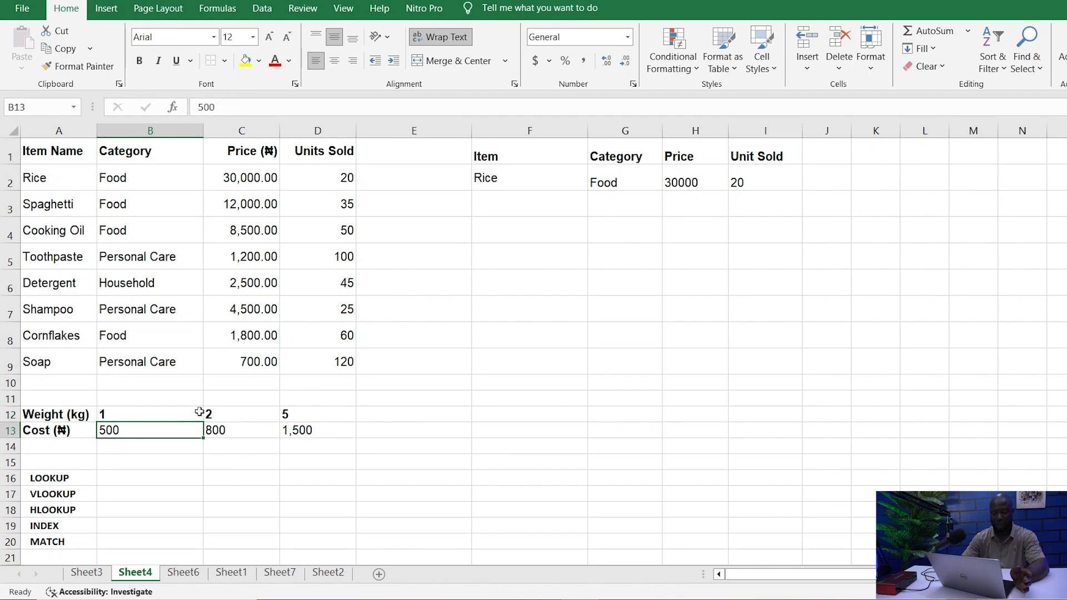
click(218, 413)
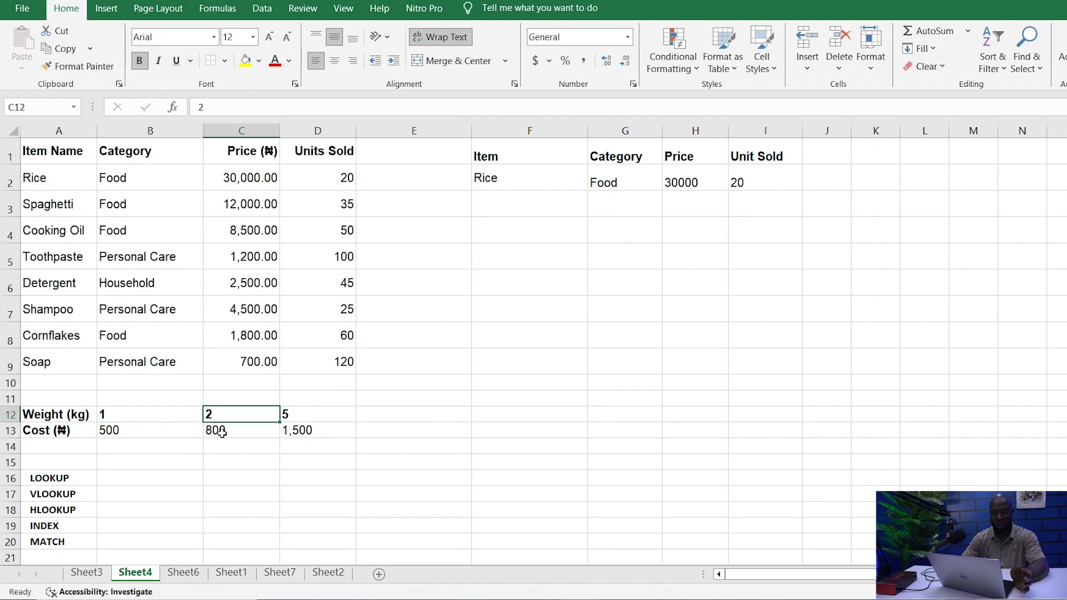
click(221, 431)
click(303, 421)
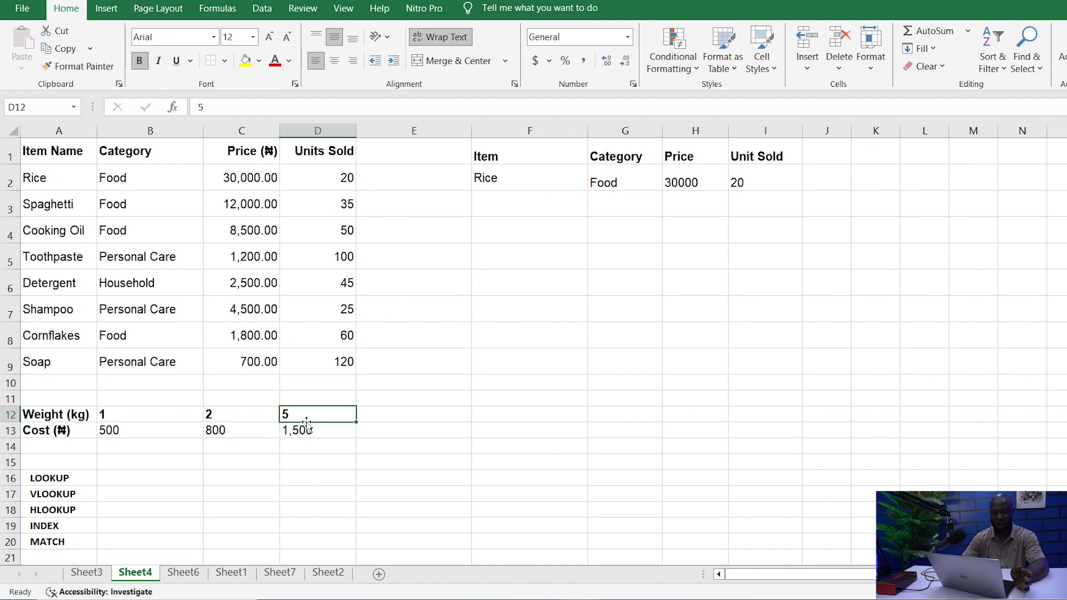
click(307, 435)
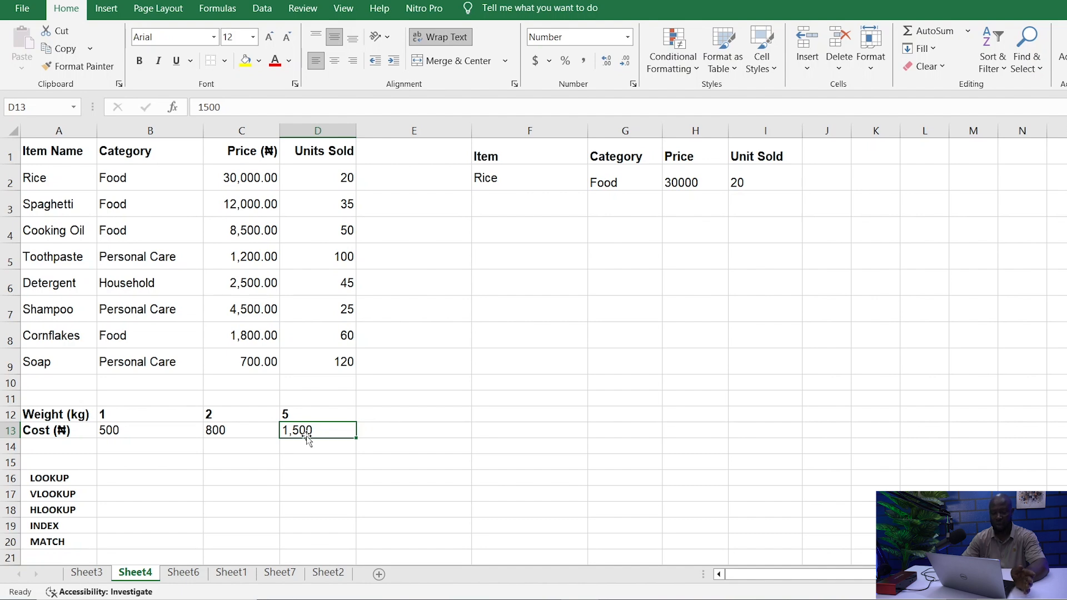
Enter =LOOKUP(1, A12:D13) in cell F12 to look up the cost of a 1 kg weight.
click(487, 415)
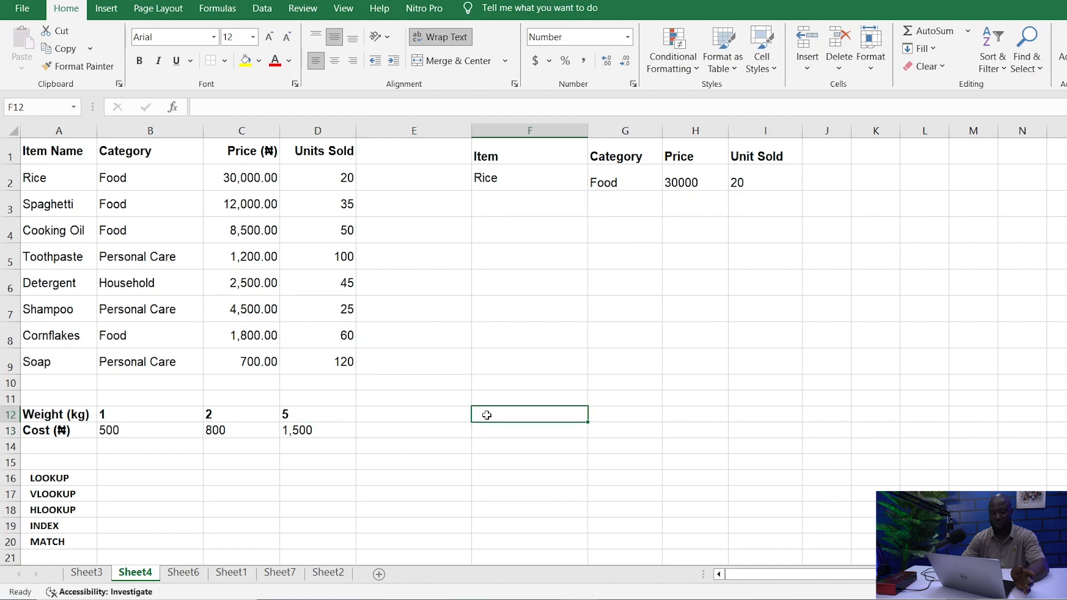
click(403, 110)
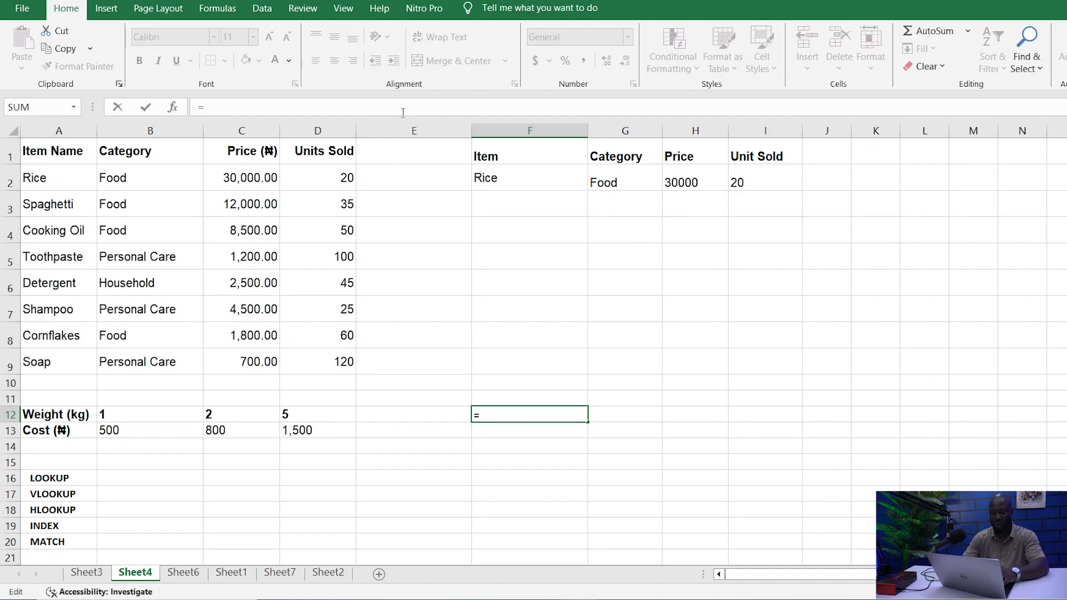
text(=LOOKU)
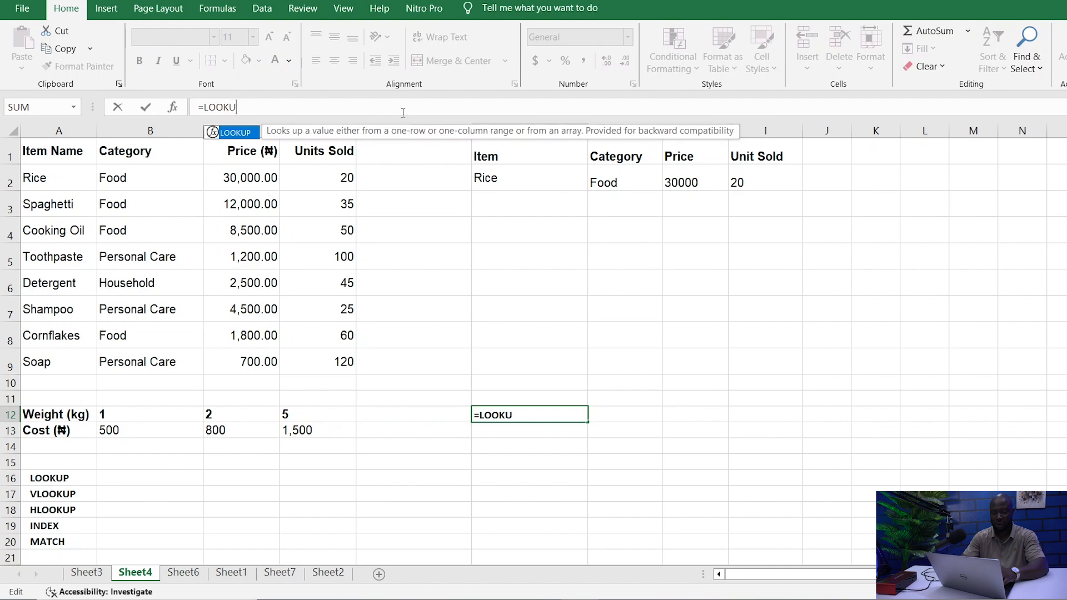
text(P()
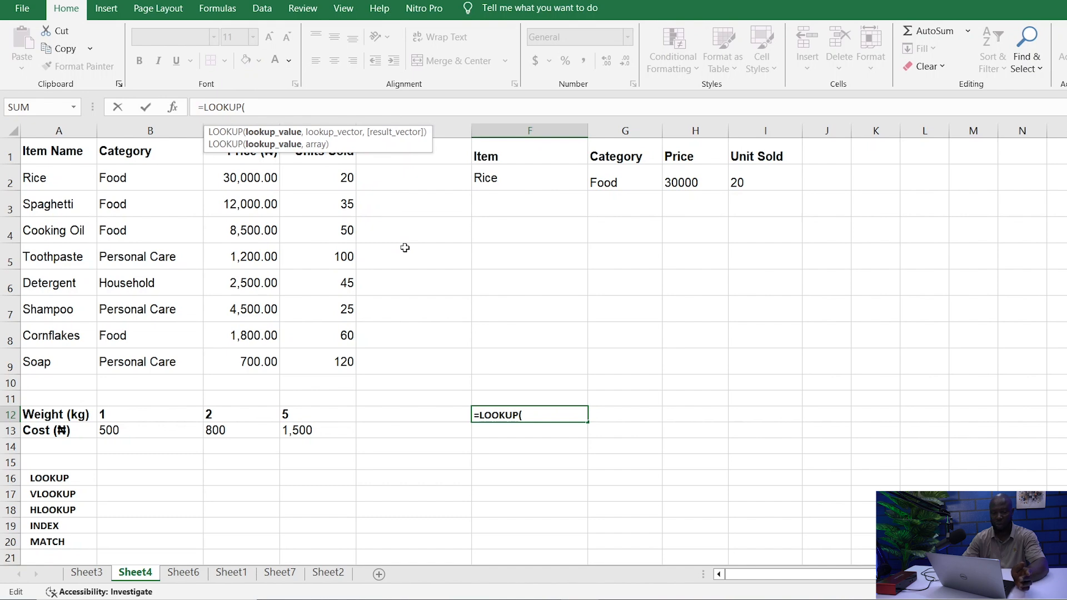
text(1,)
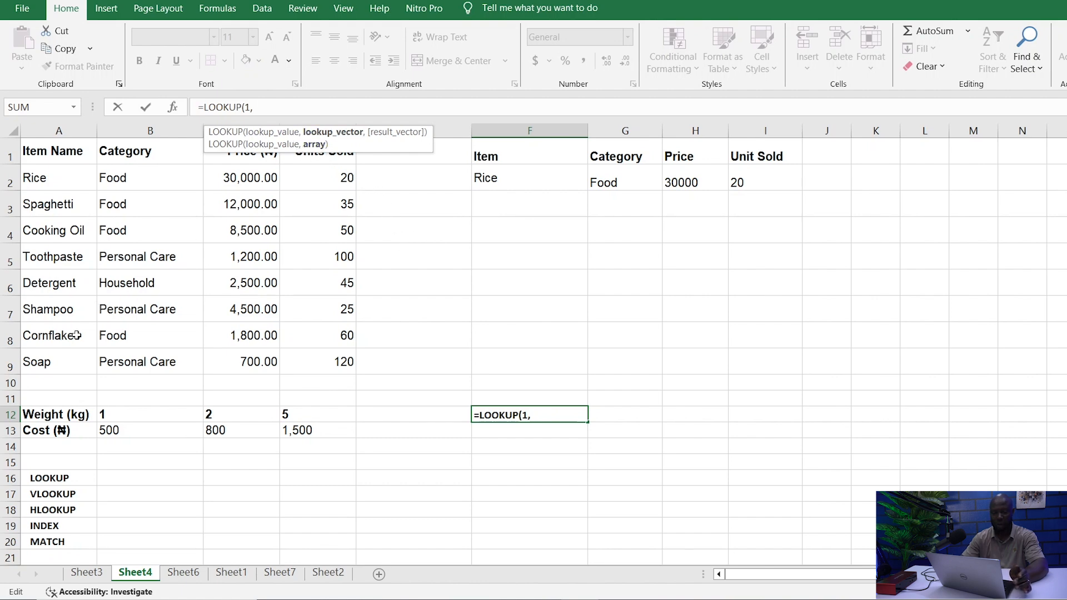
drag(41, 413, 290, 427)
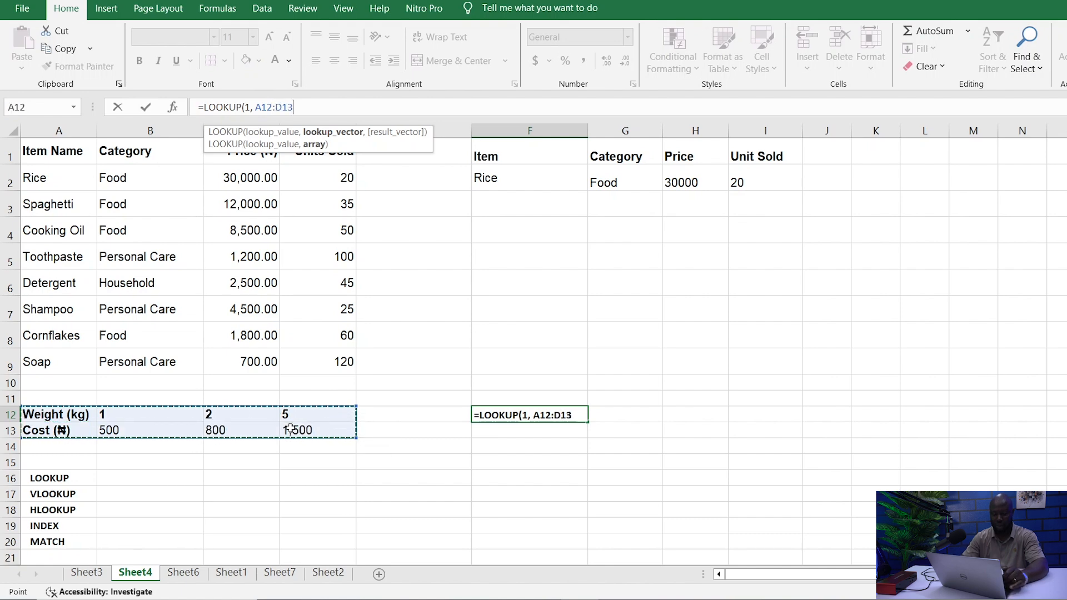
text())
key(Return)
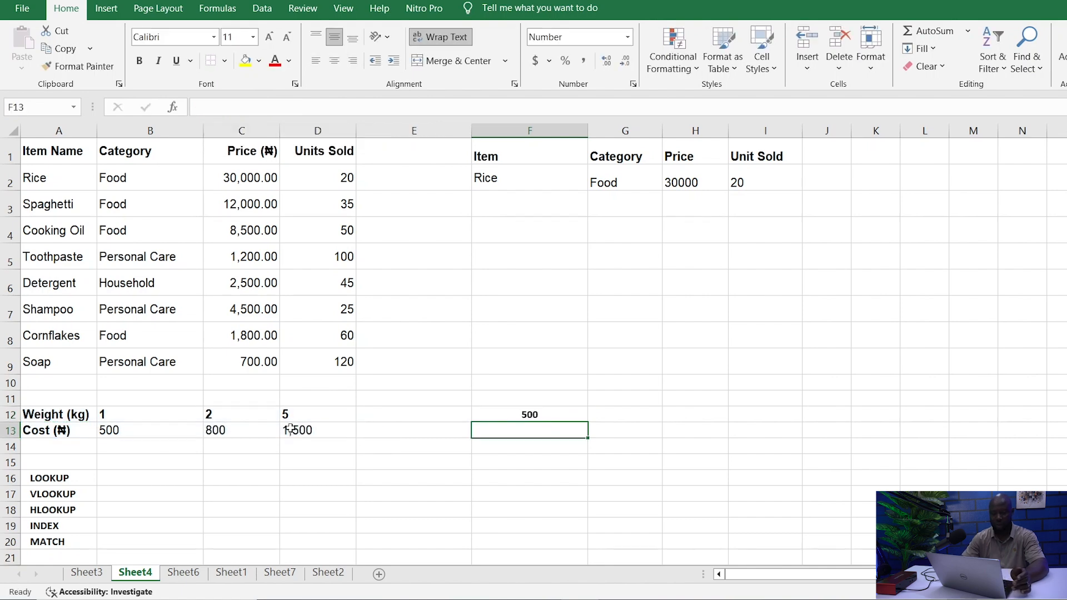
Change the lookup value in the F12 formula to 2 to retrieve the cost for 2 kg.
click(538, 414)
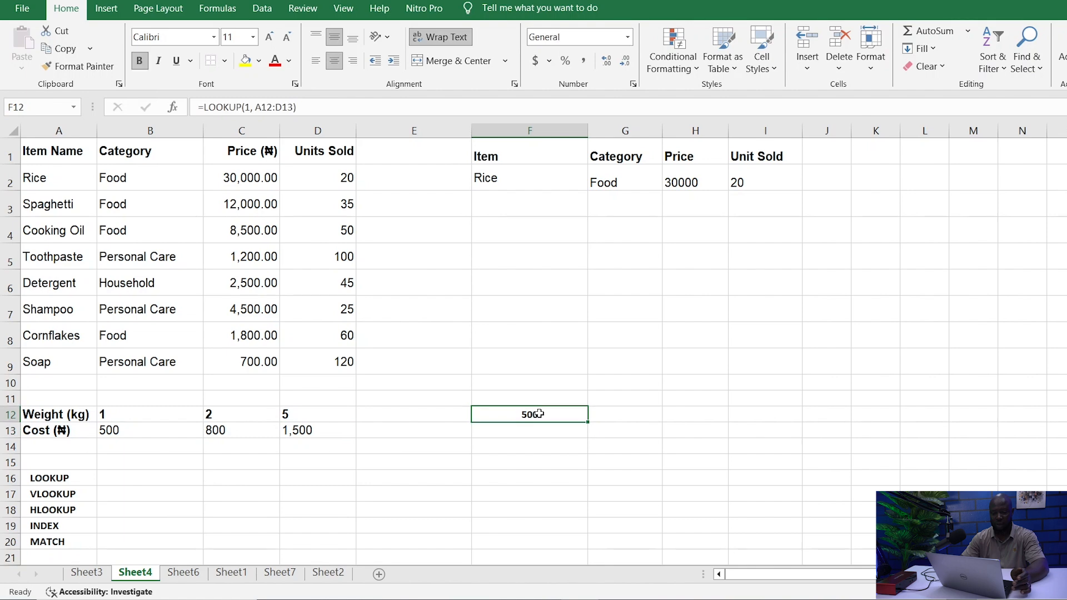
click(247, 107)
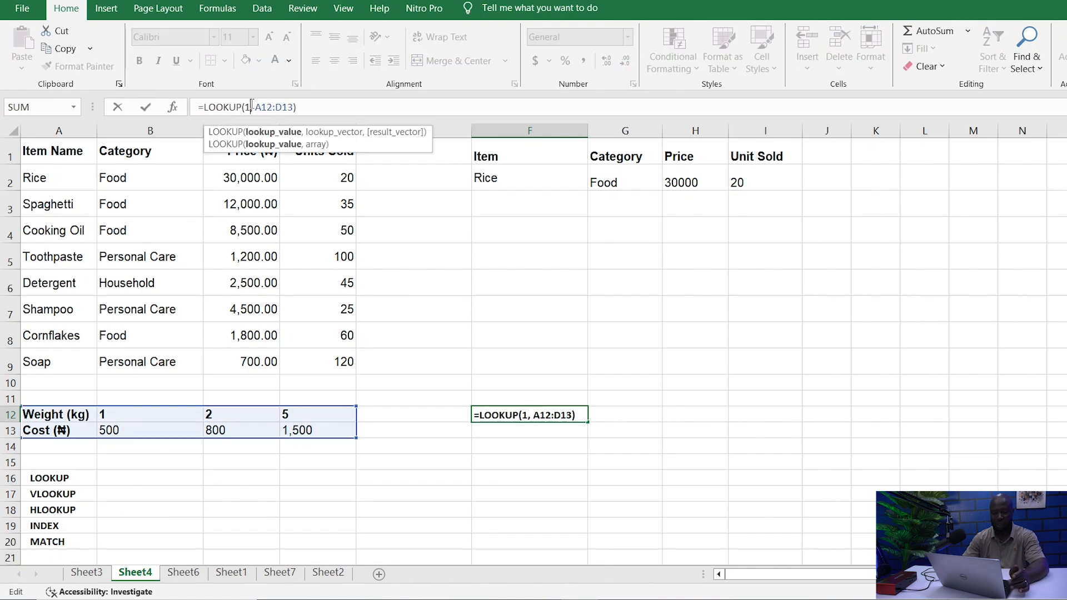
key(BackSpace)
text(2)
key(Return)
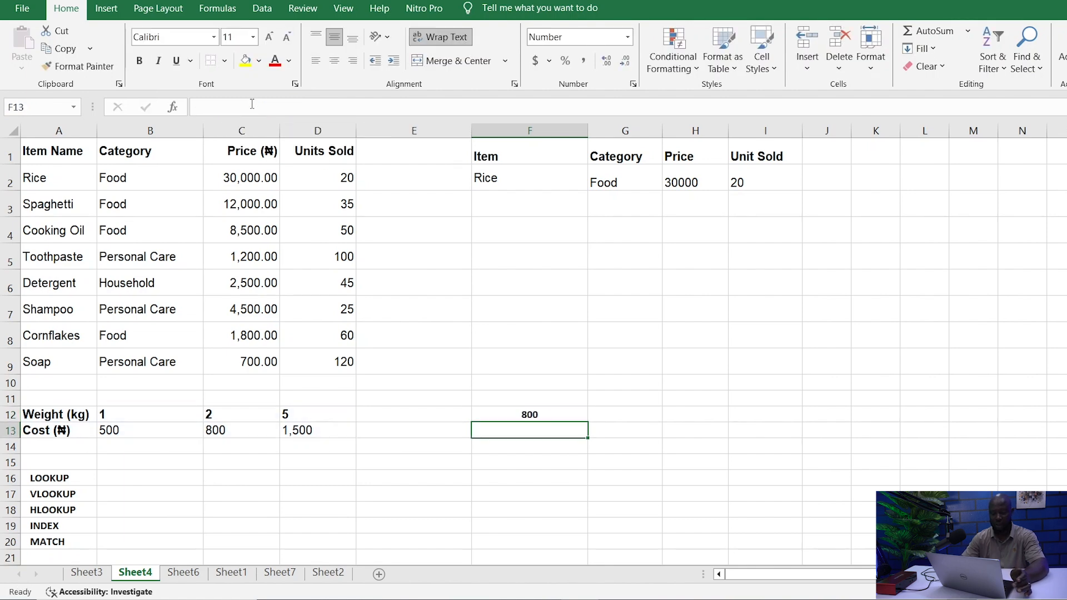
click(523, 414)
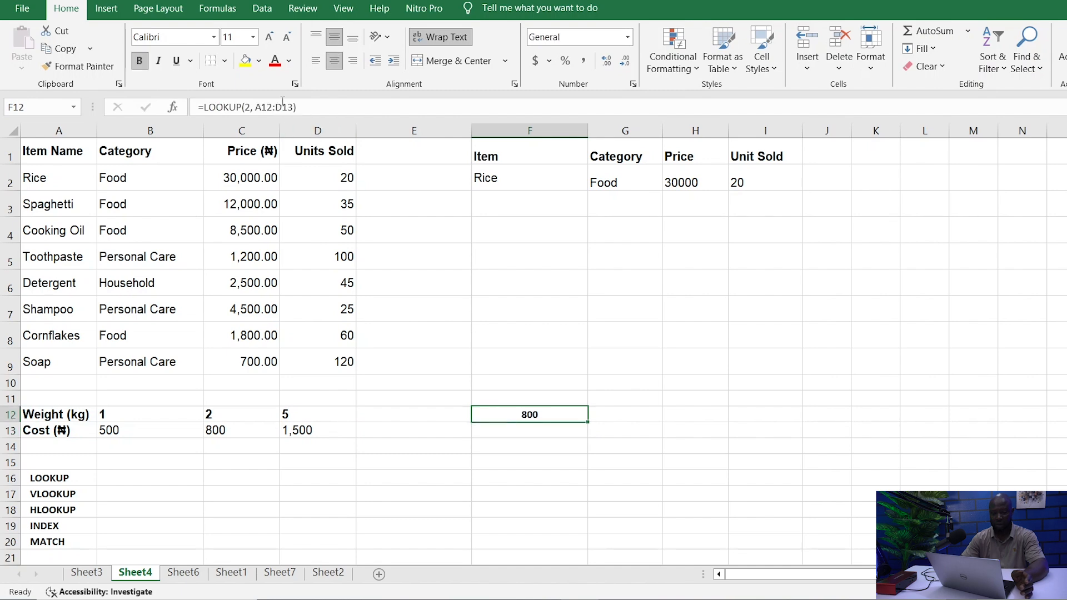
click(249, 107)
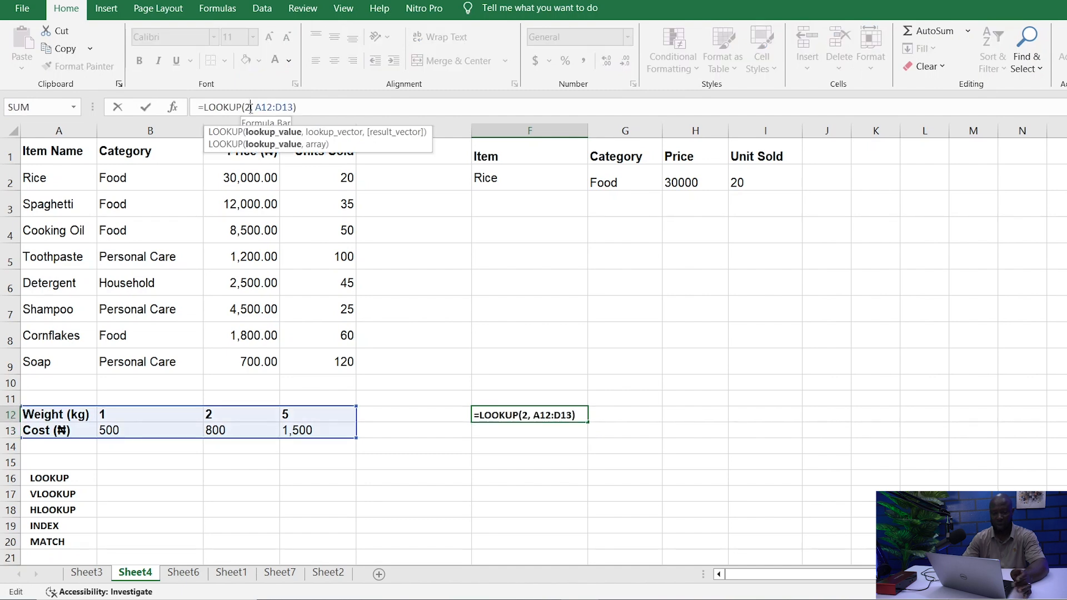
key(BackSpace)
text(3)
key(Return)
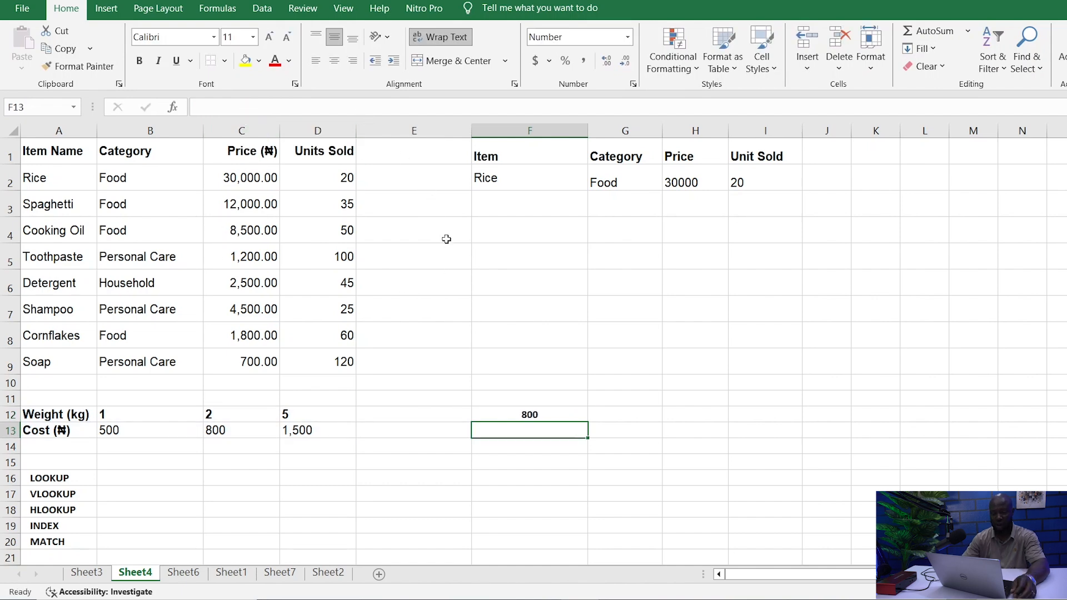
Set the lookup value in the F12 formula to 5 to retrieve the cost for 5 kg.
click(519, 416)
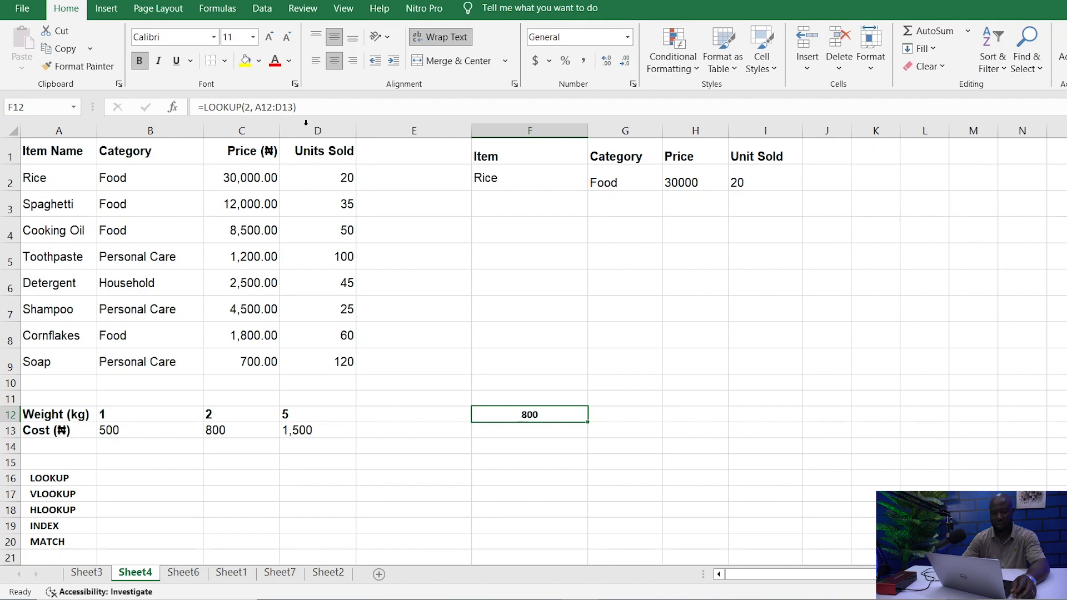
click(245, 106)
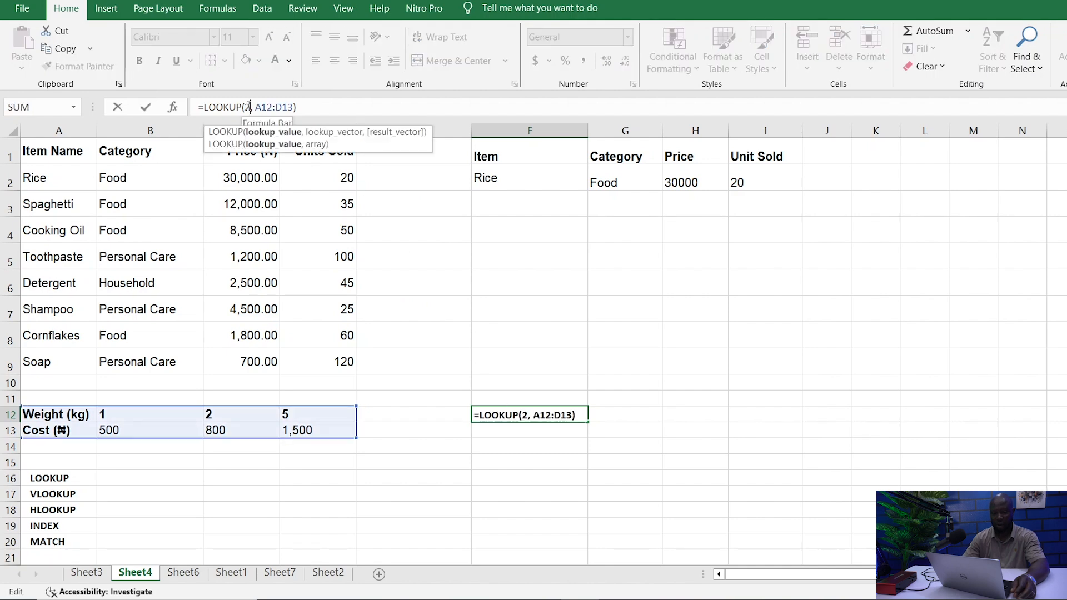
key(BackSpace)
text(5)
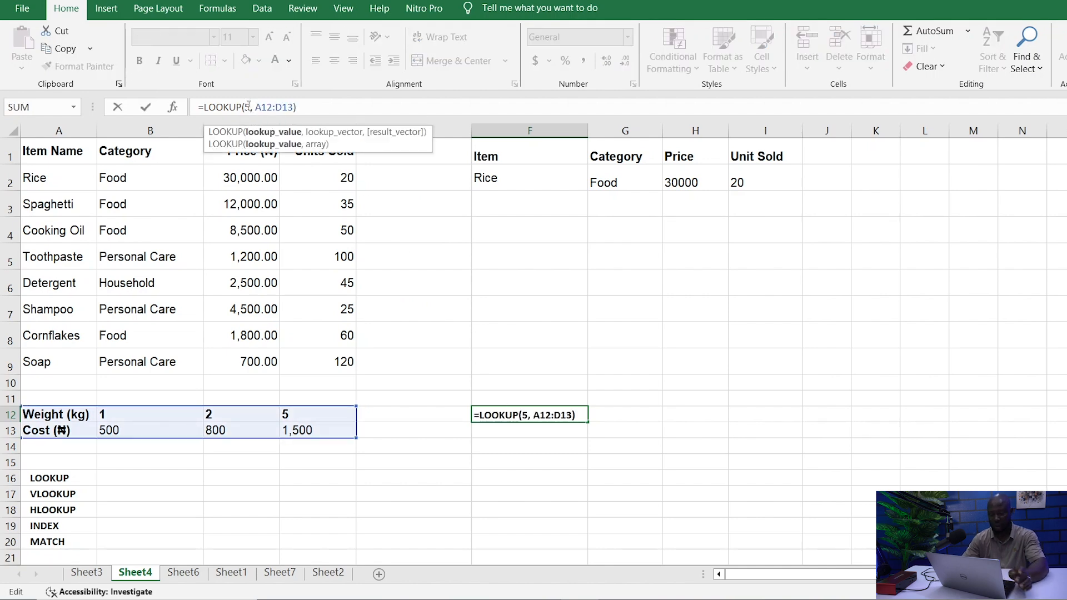
key(Return)
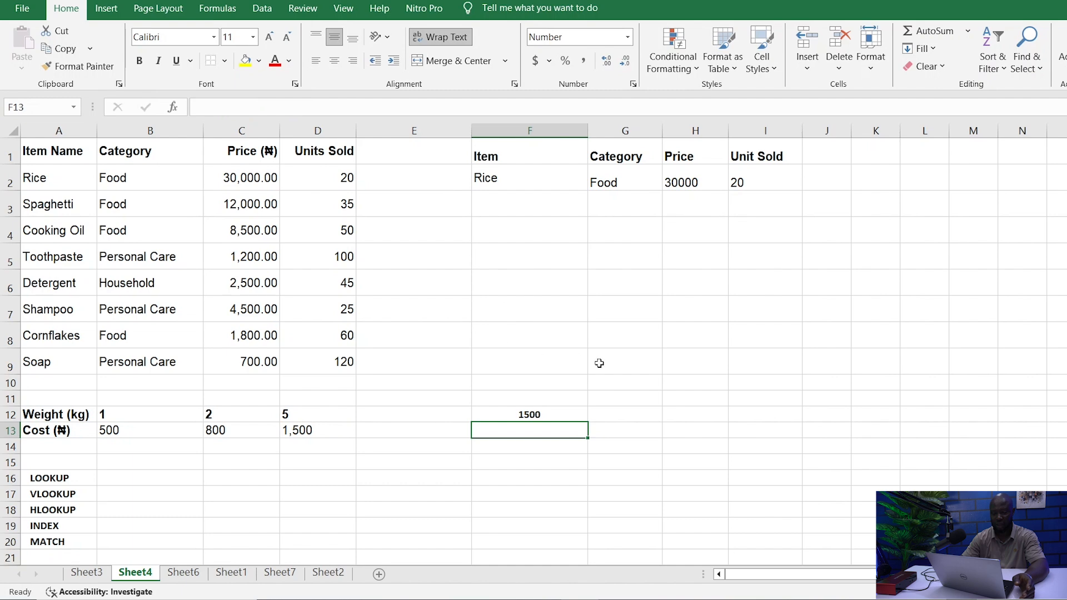
Replace the lookup value in the F12 formula with 6, a weight not listed in the table.
click(541, 413)
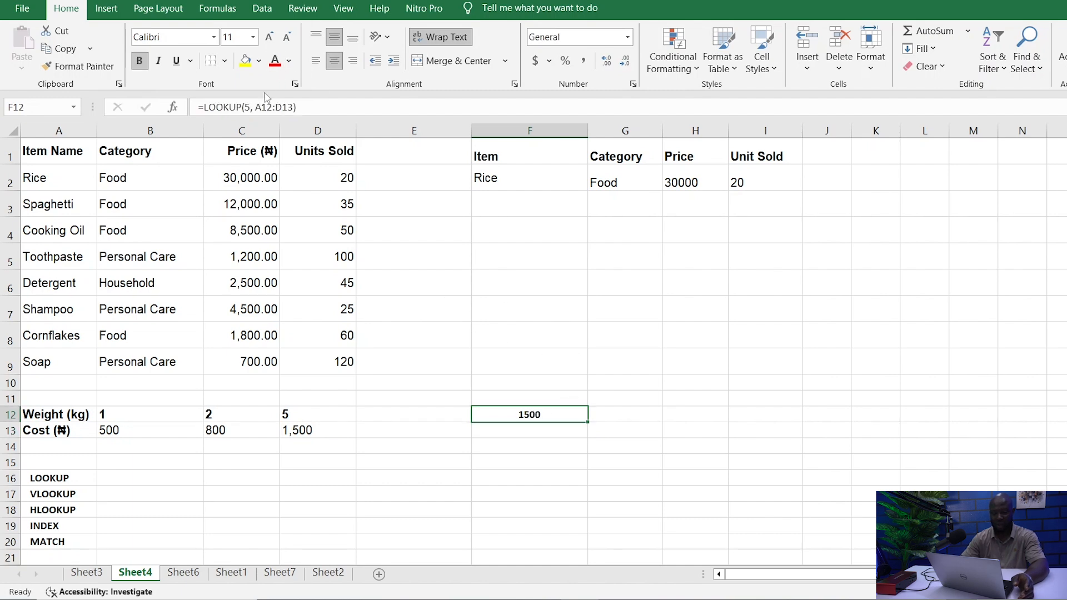
click(250, 106)
key(BackSpace)
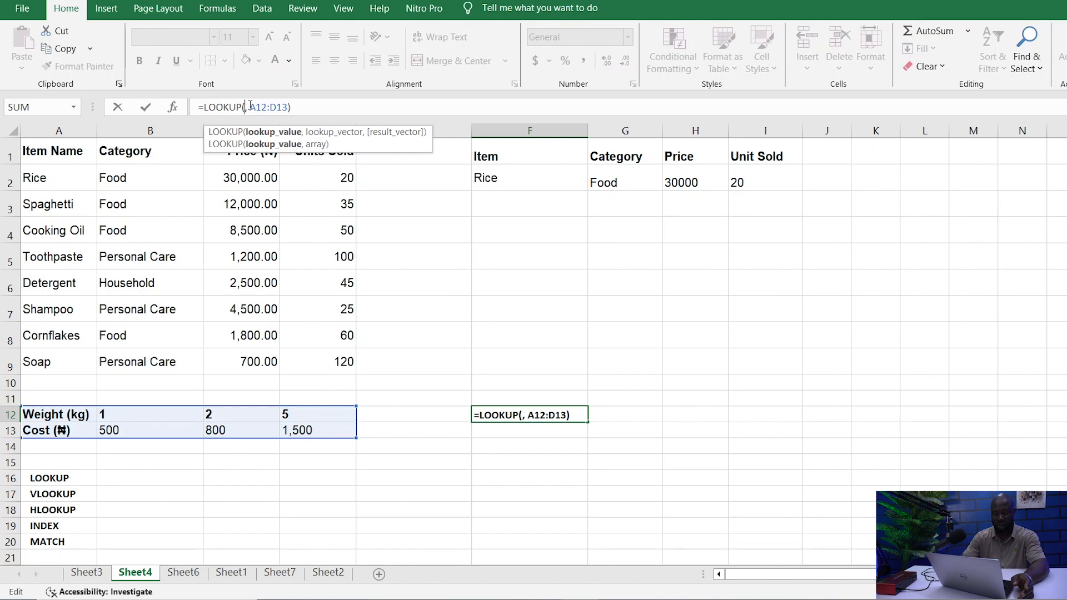
text(6)
key(Return)
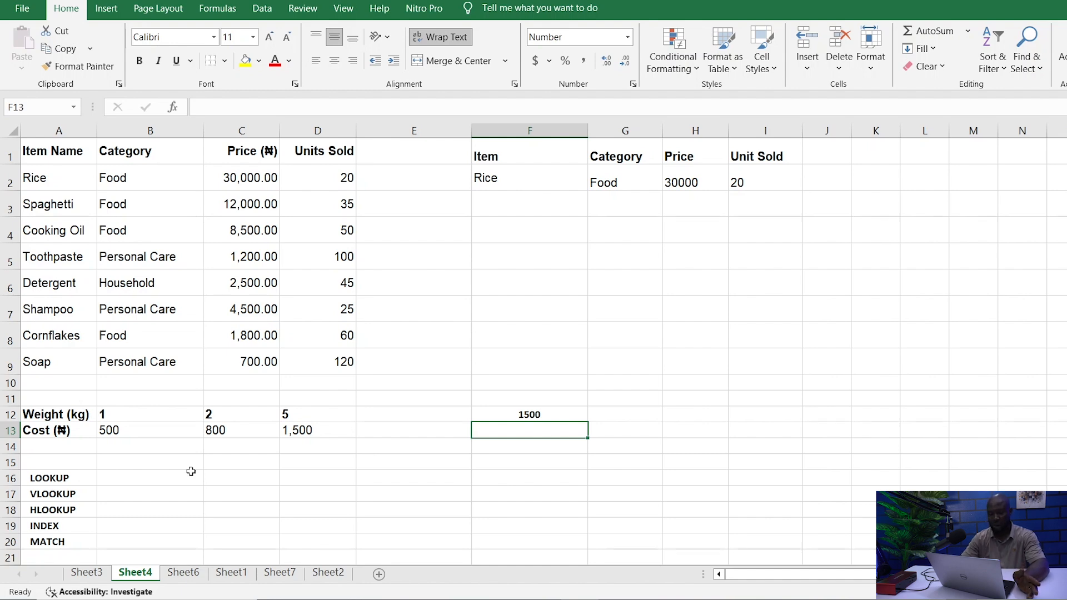
Clear the previous lookup results from F2:I2 and enter Rice as the item in cell F2.
click(51, 492)
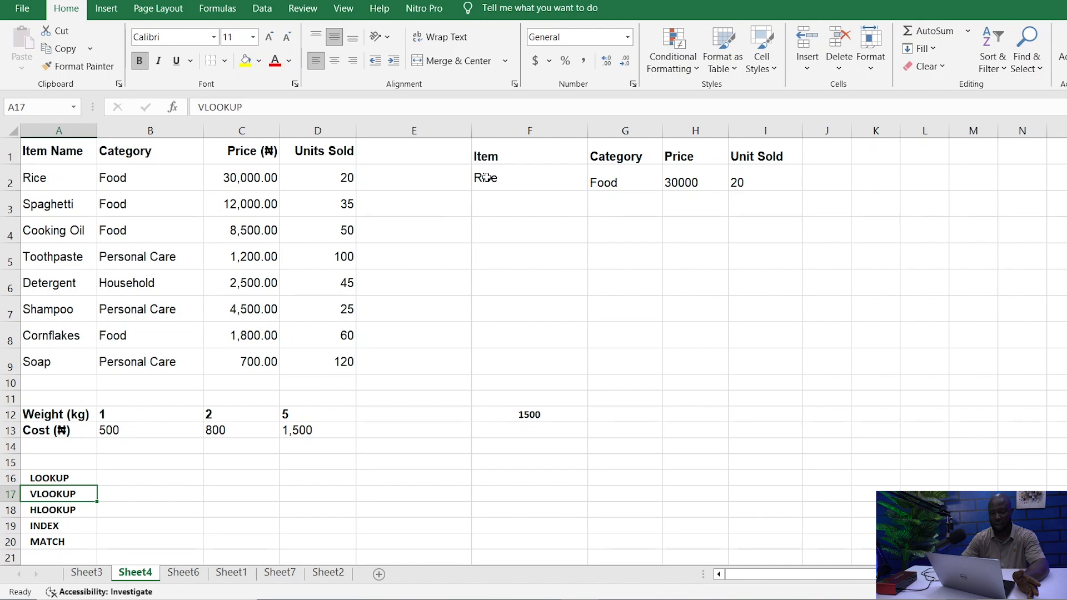
drag(485, 177, 747, 169)
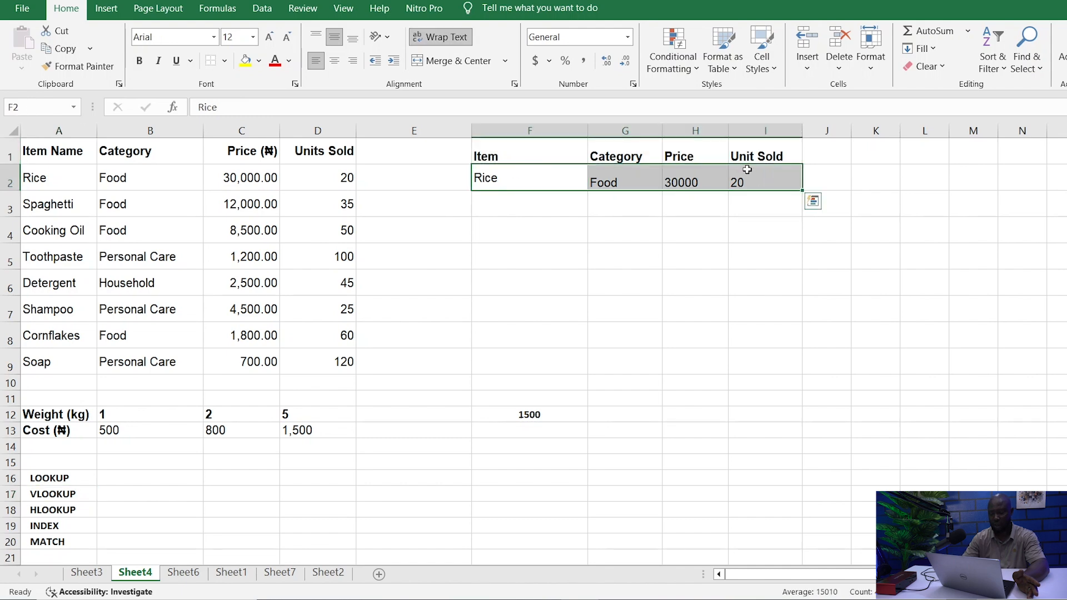
key(Delete)
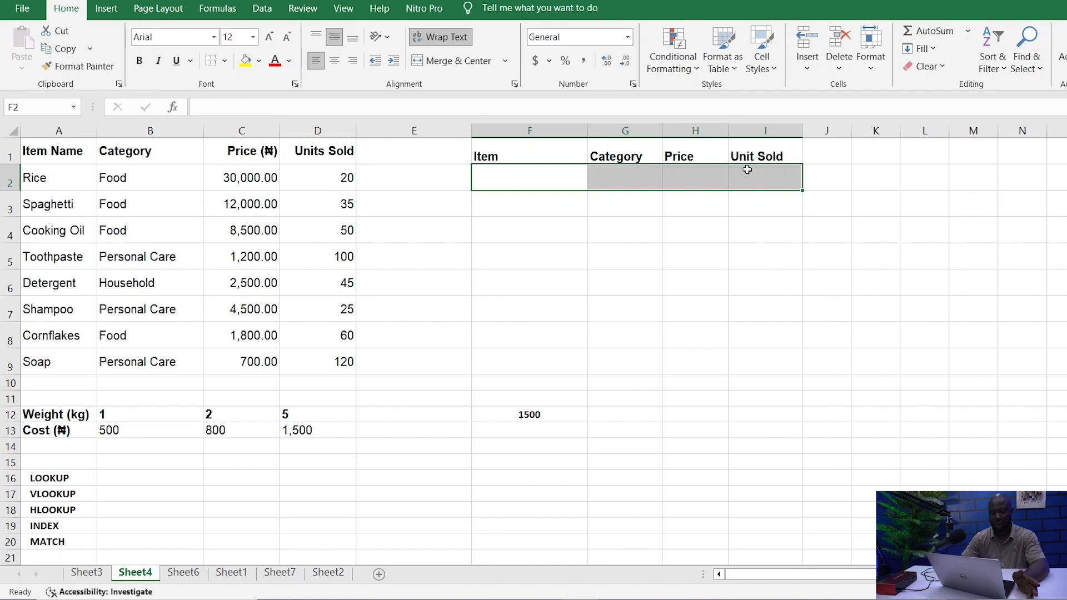
click(532, 185)
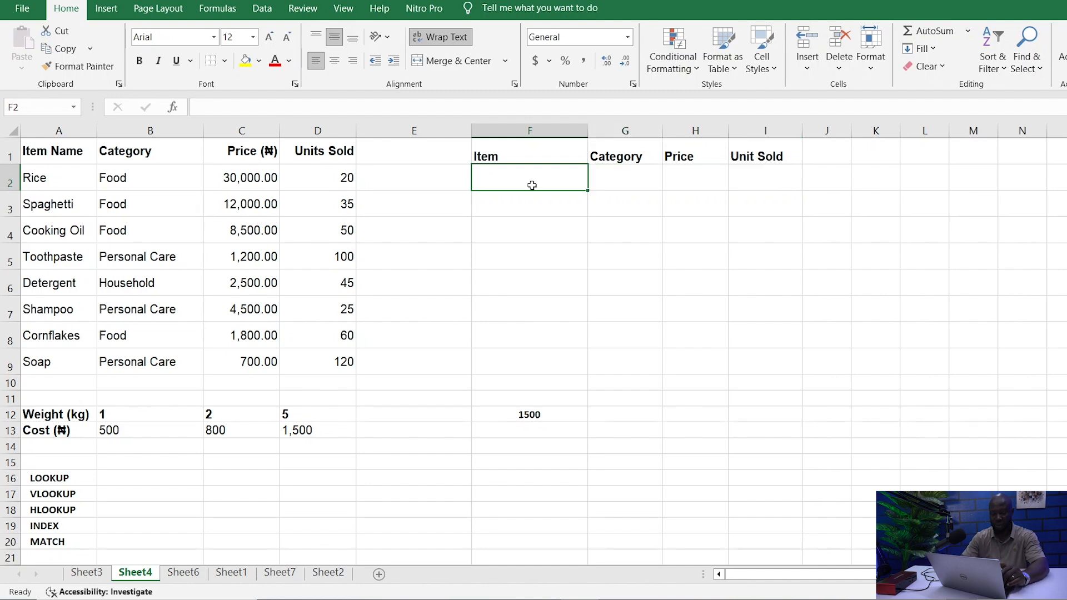
text(Ric)
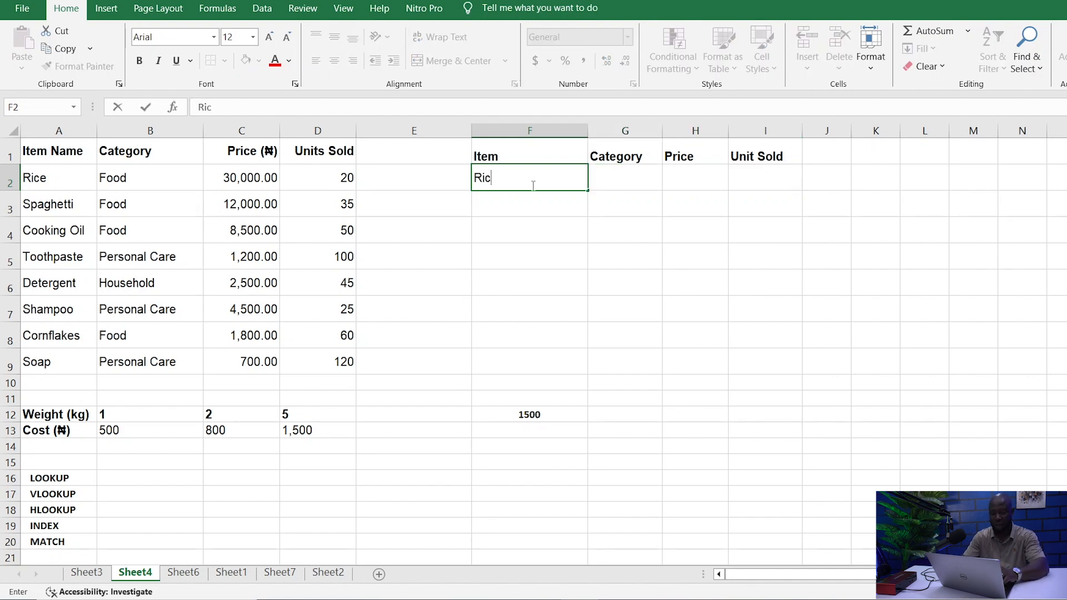
text(e)
Enter =VLOOKUP(F2, A2:D9, 2) in cell G2 to retrieve the item's category.
click(633, 176)
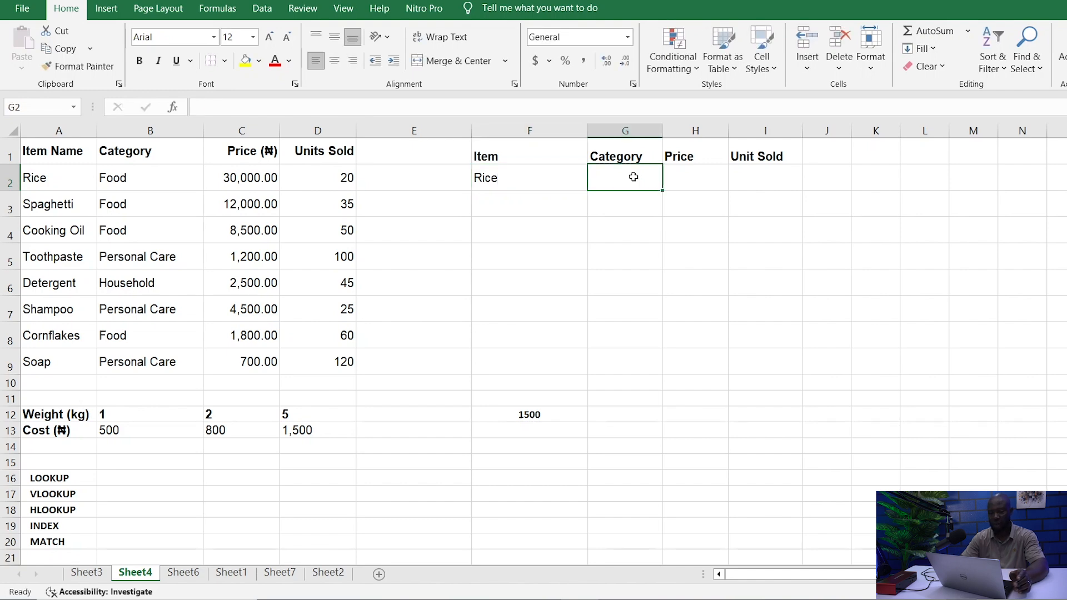
click(478, 102)
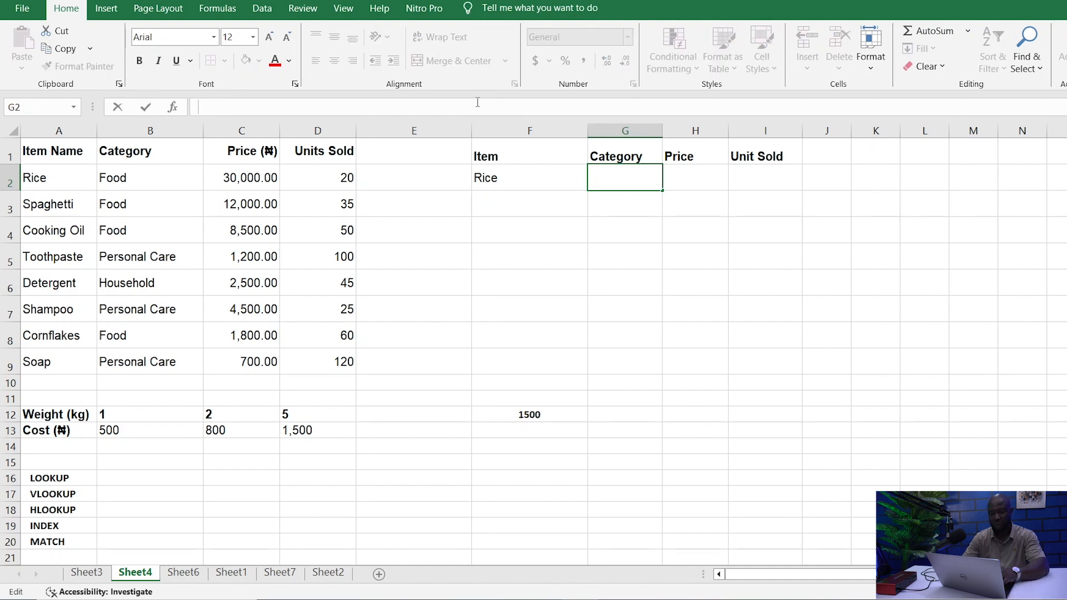
text(=vloo)
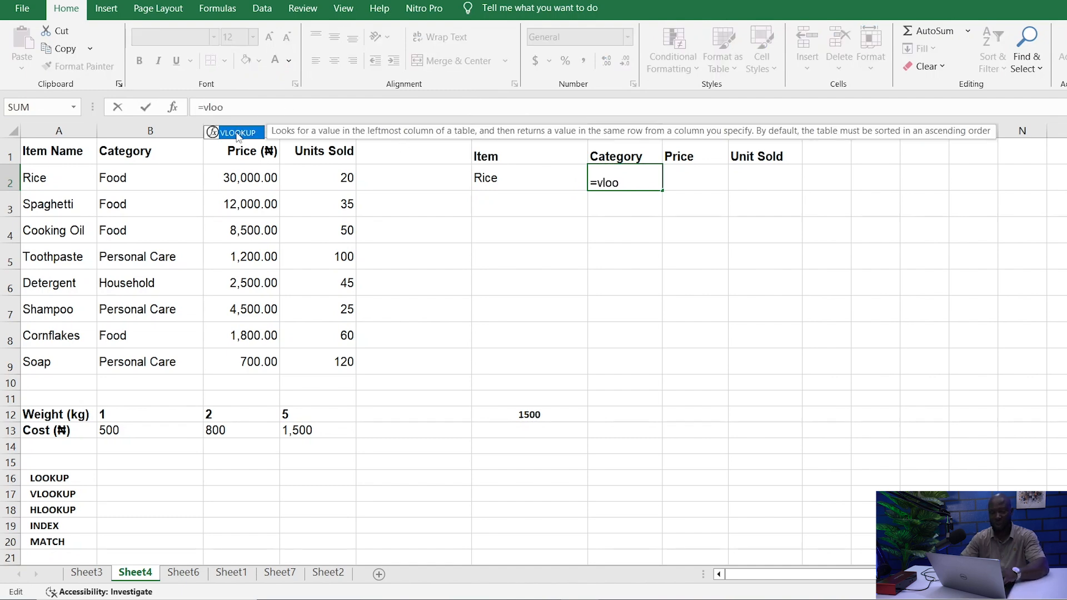
double_click(237, 133)
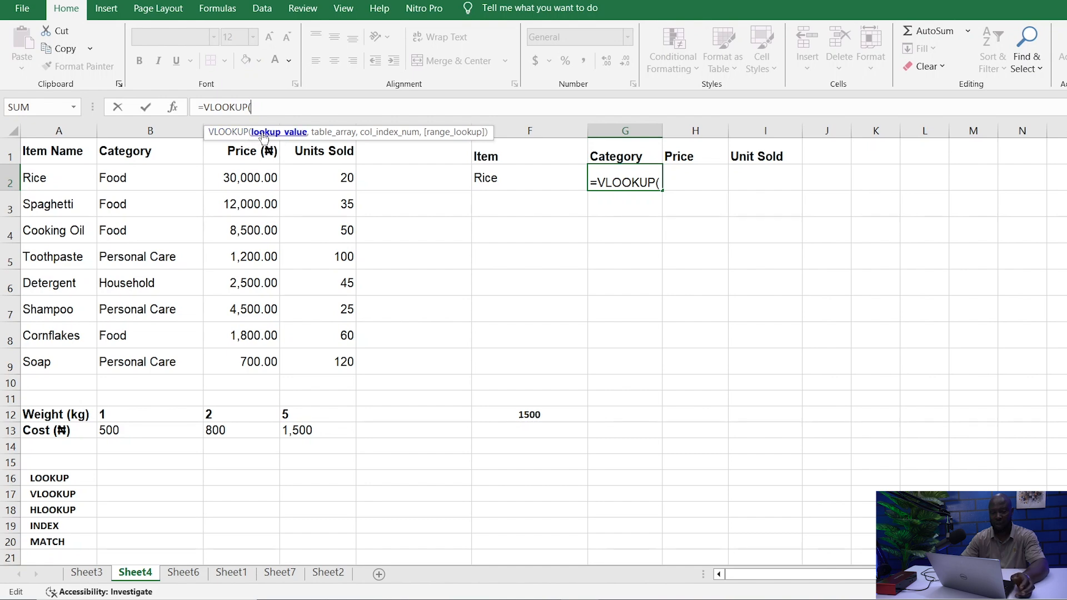
click(499, 183)
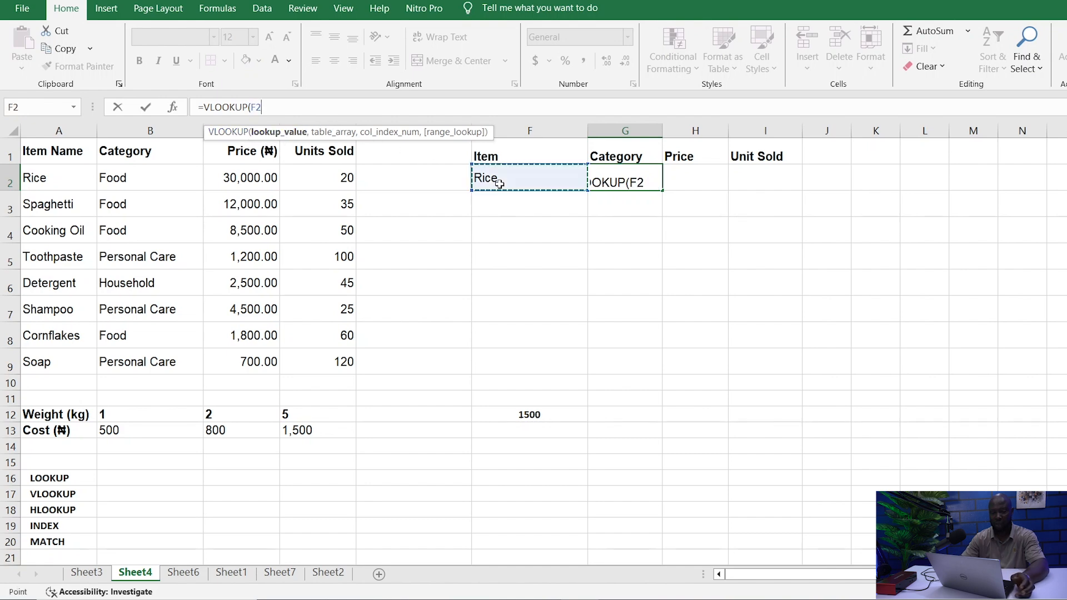
text(,)
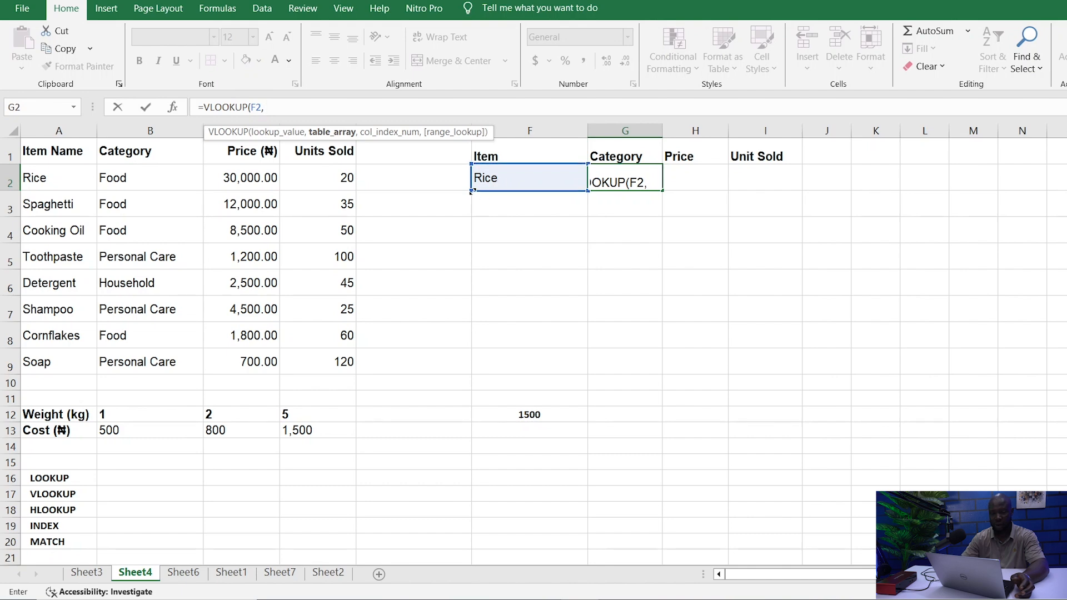
drag(42, 176, 322, 359)
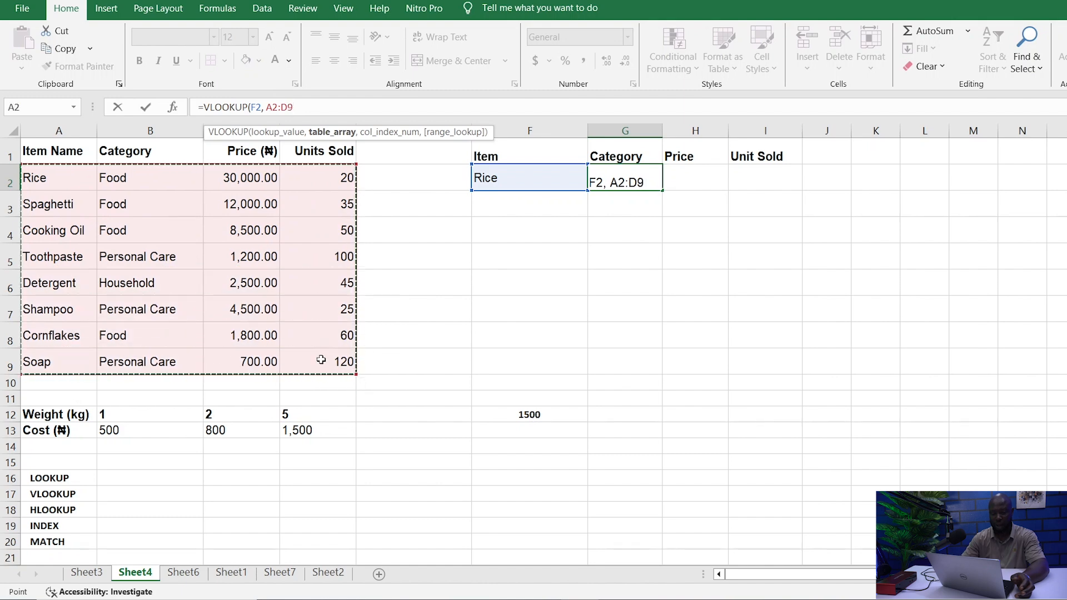
text(,)
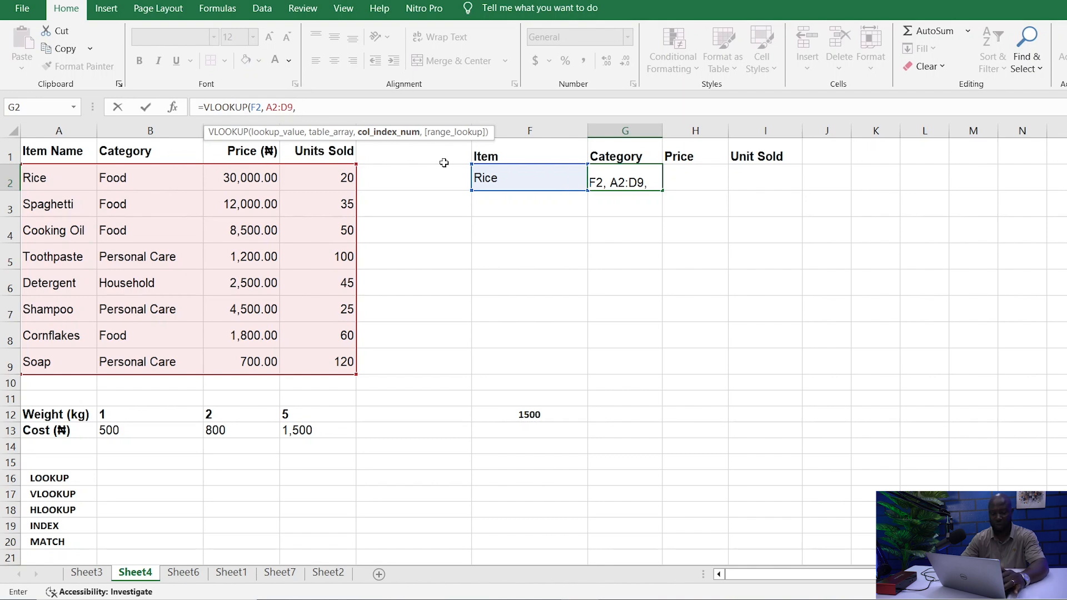
text(2)
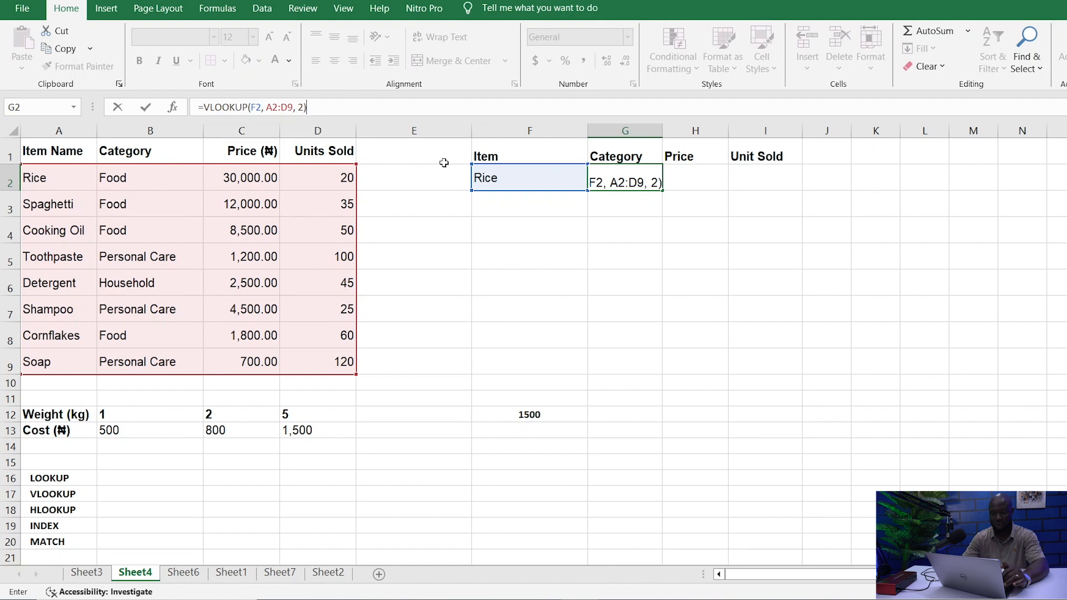
key(Return)
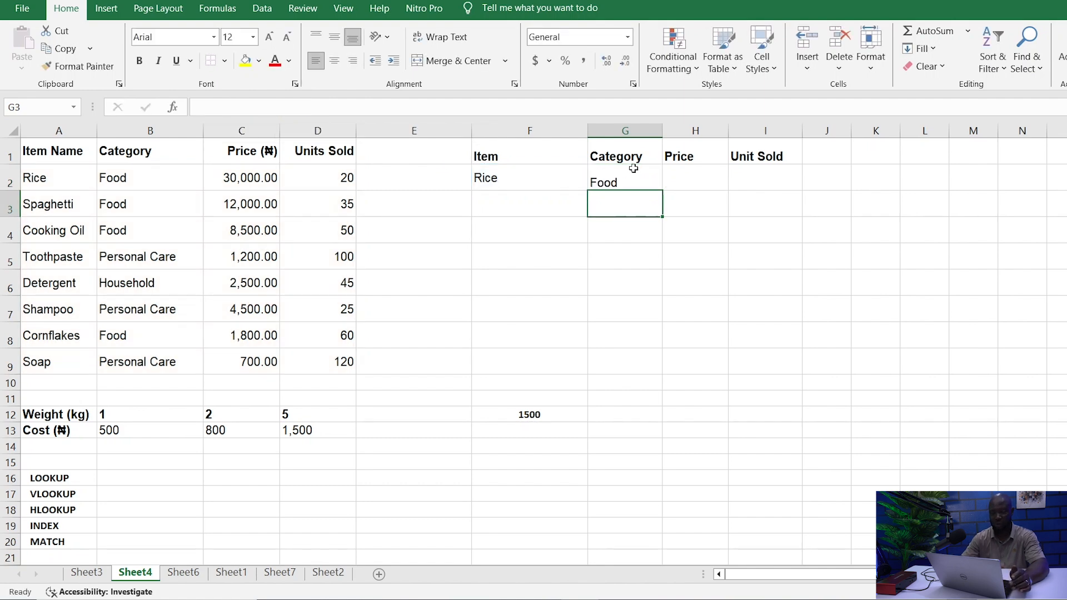
Enter =VLOOKUP(F2, A2:D9, 3) in cell H2 to retrieve the item's price.
click(684, 189)
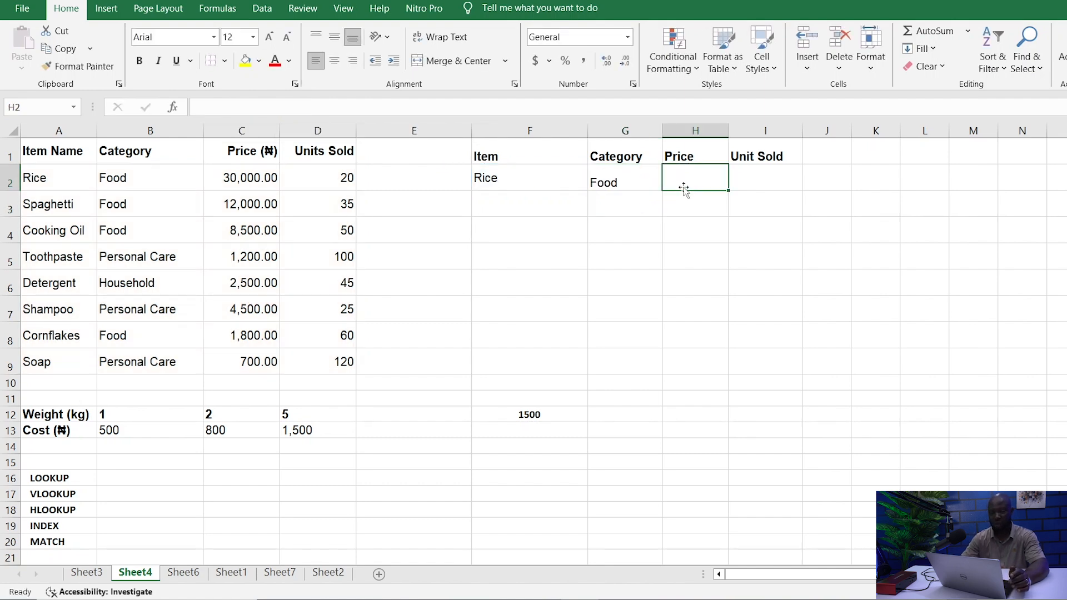
click(459, 111)
text(=)
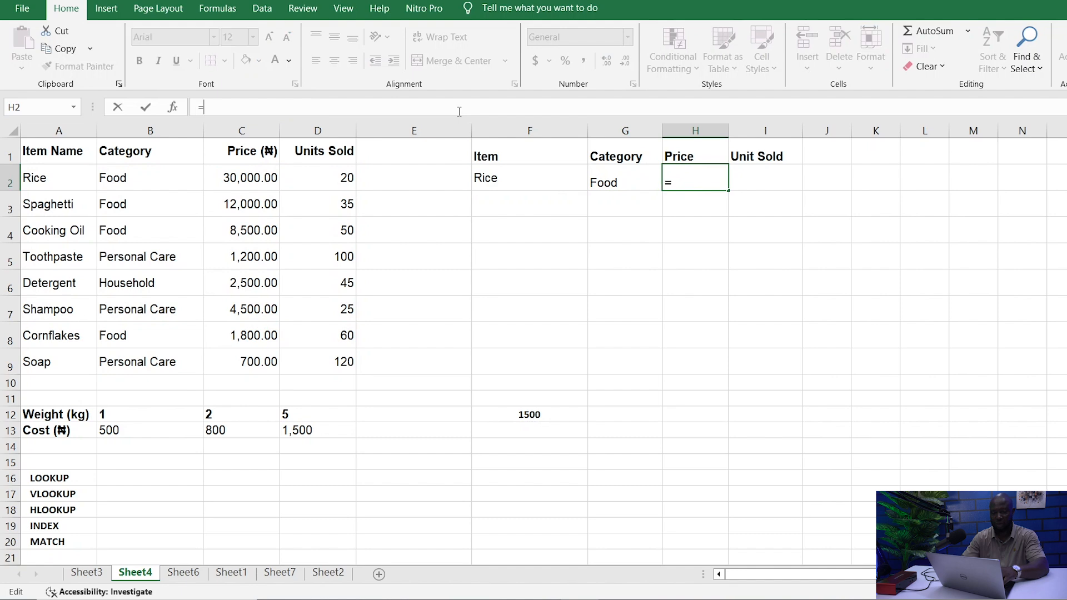
text(vlook)
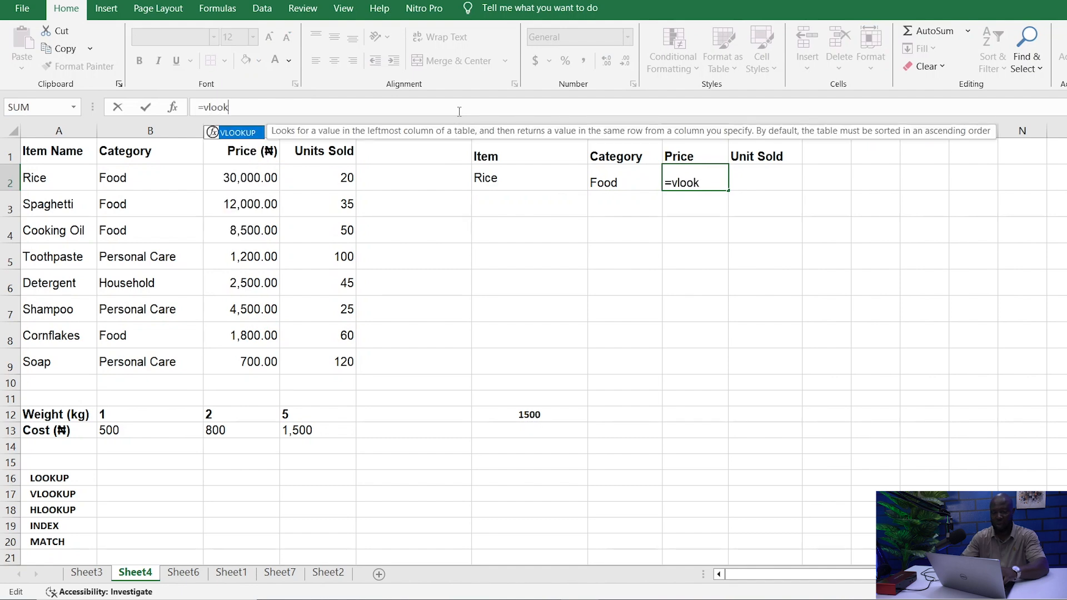
text(up()
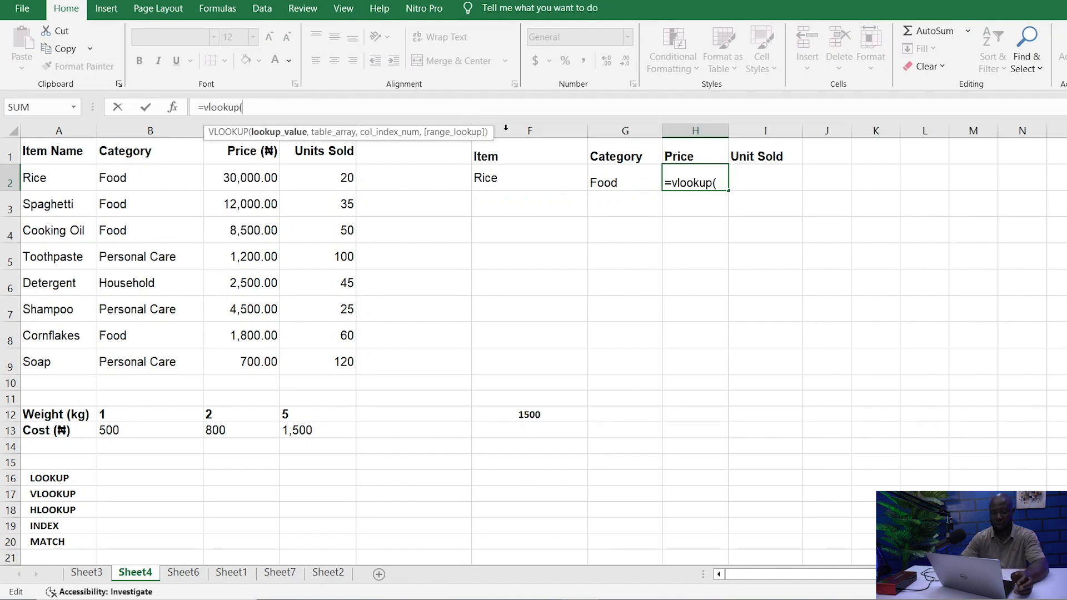
click(491, 174)
text(,)
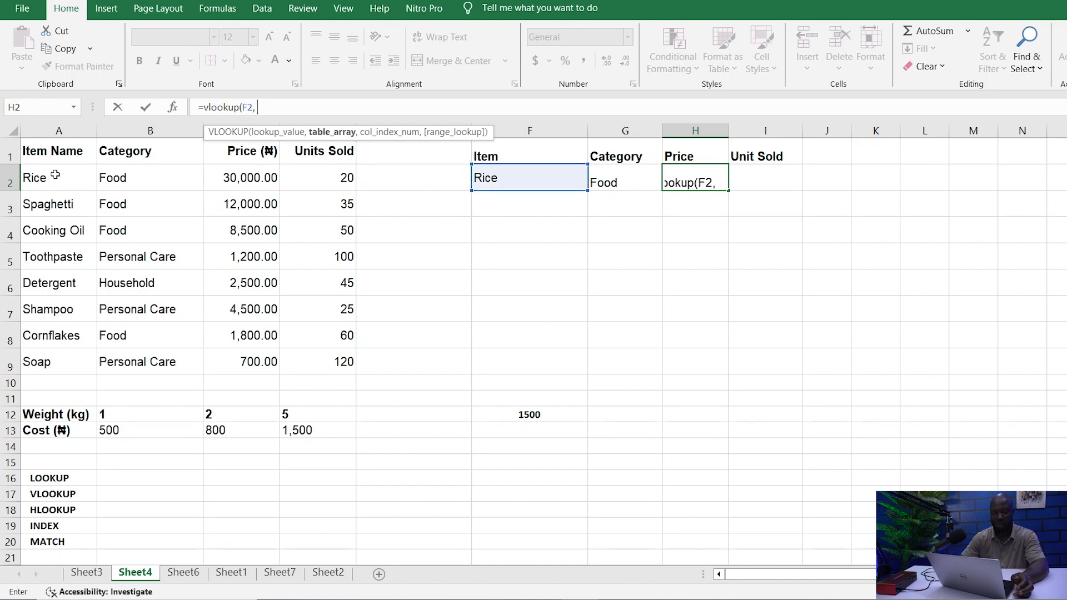
drag(55, 175, 314, 354)
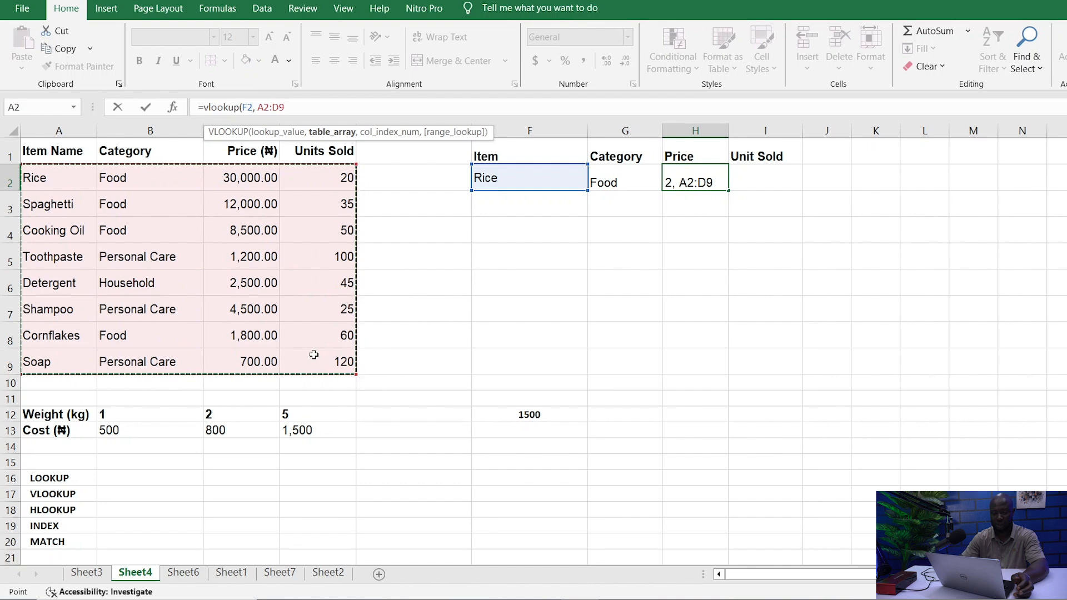
text(, )
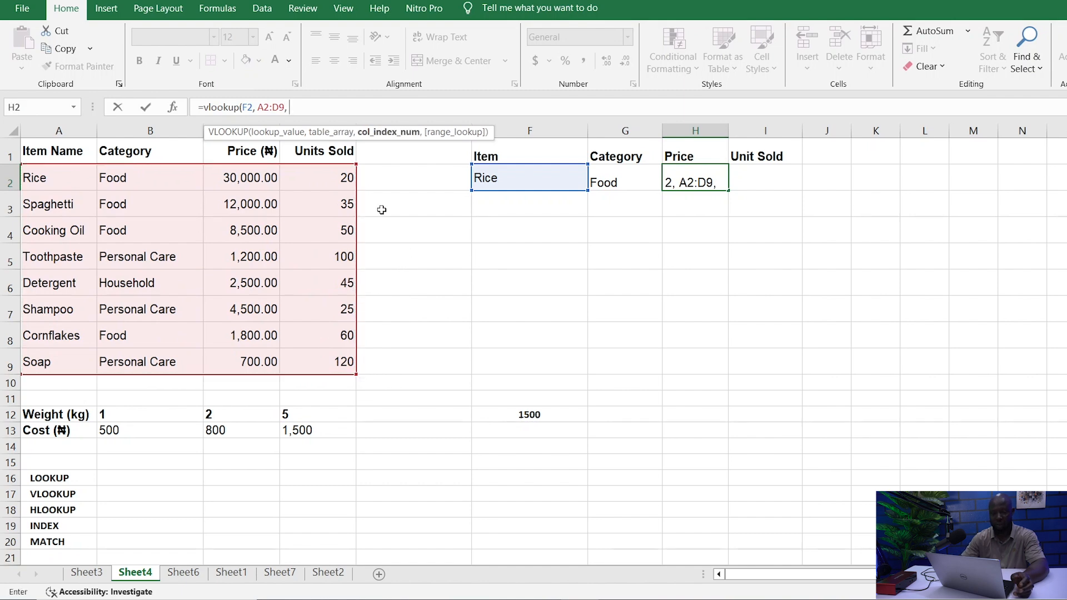
text(3)
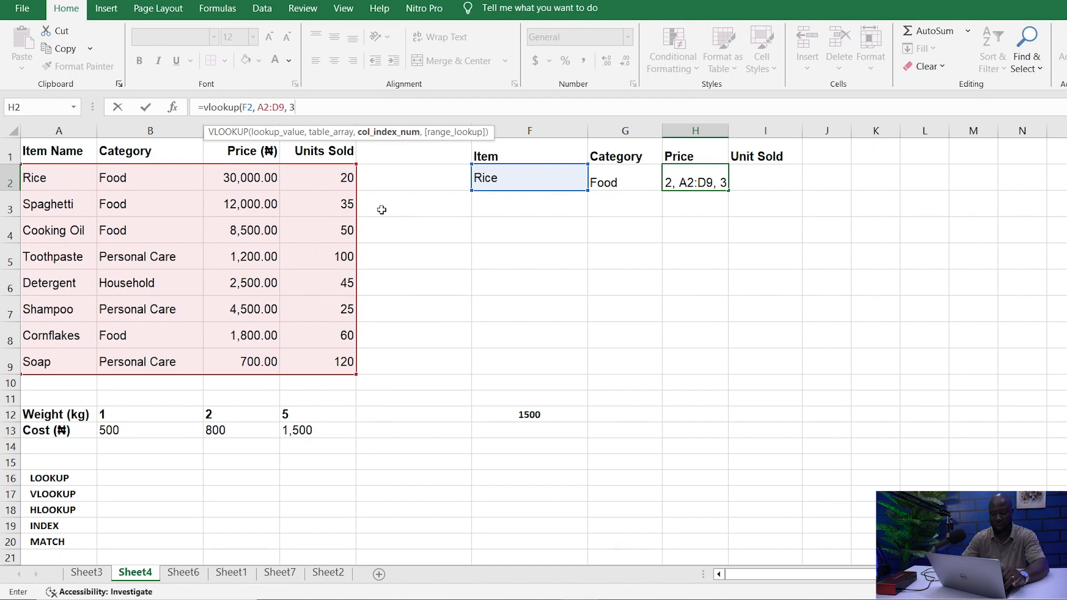
text())
key(Return)
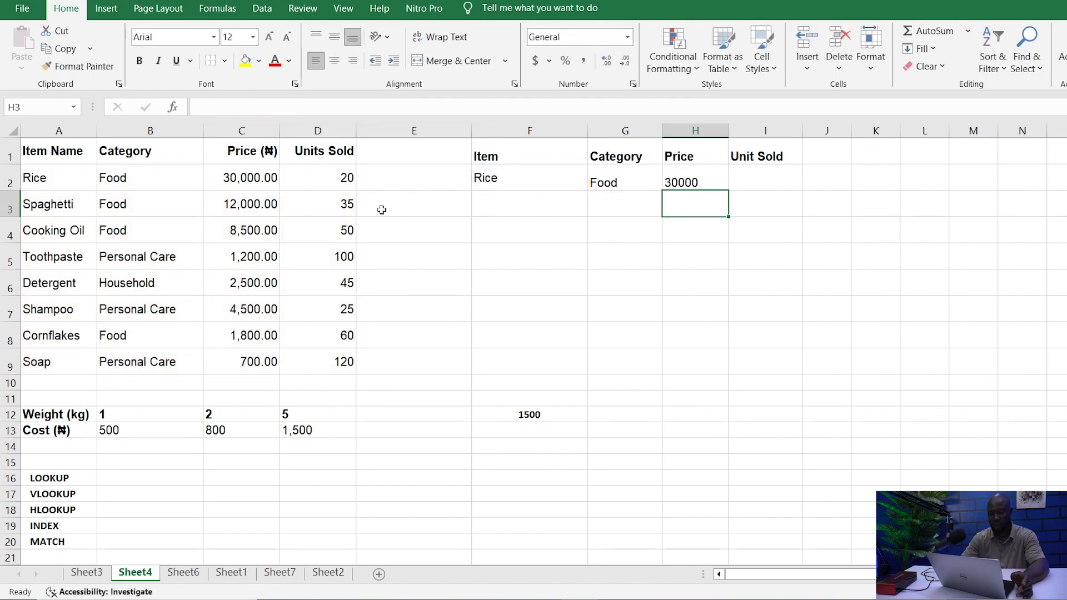
Enter =VLOOKUP(F2, A2:D9, 4) in cell I2 to retrieve the item's units sold.
click(750, 175)
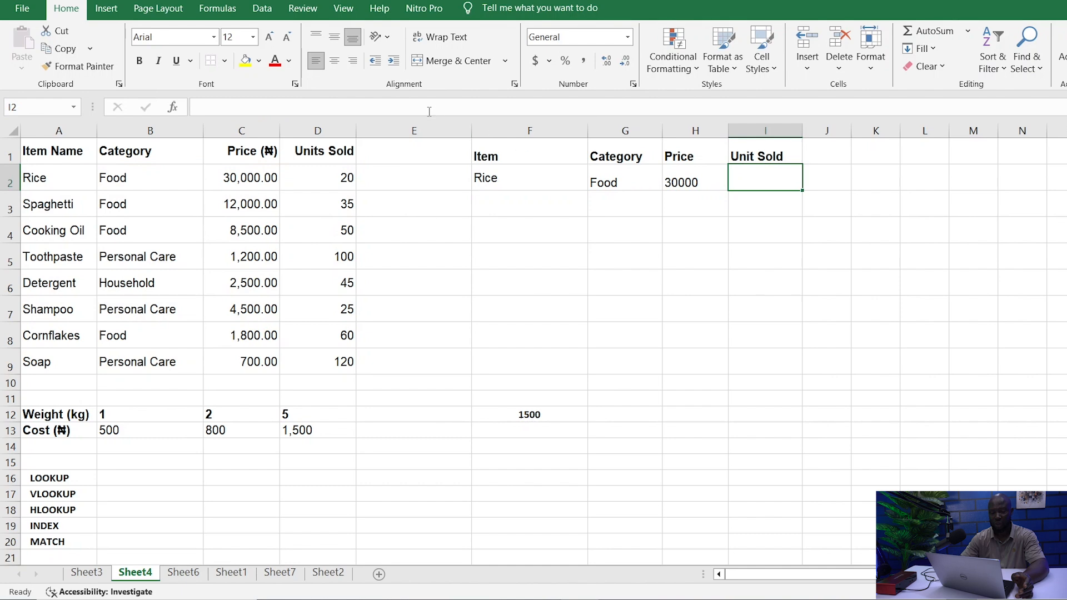
text(=)
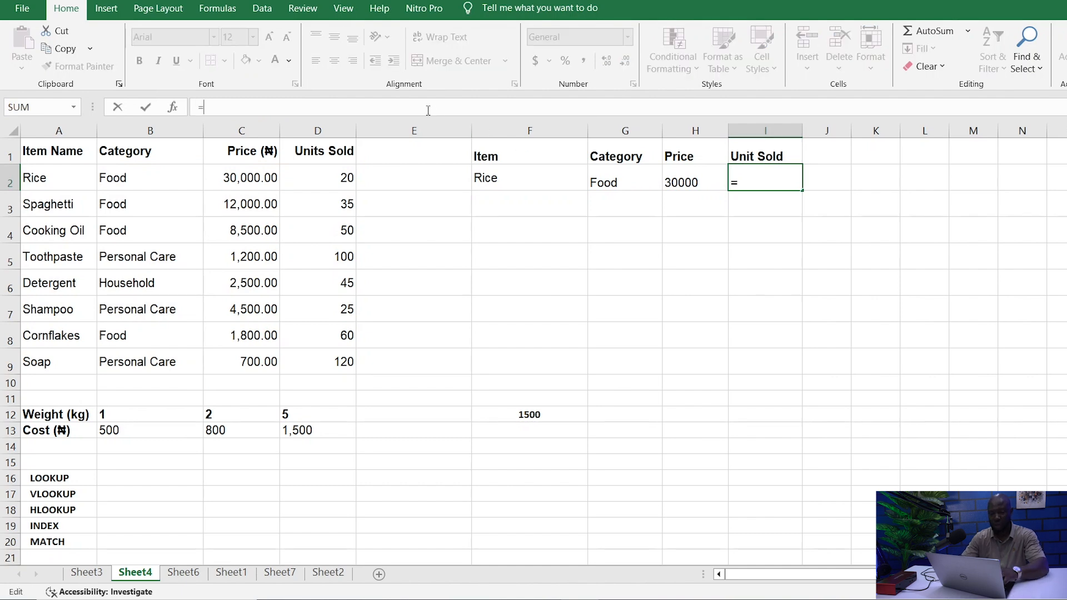
text(vlookup()
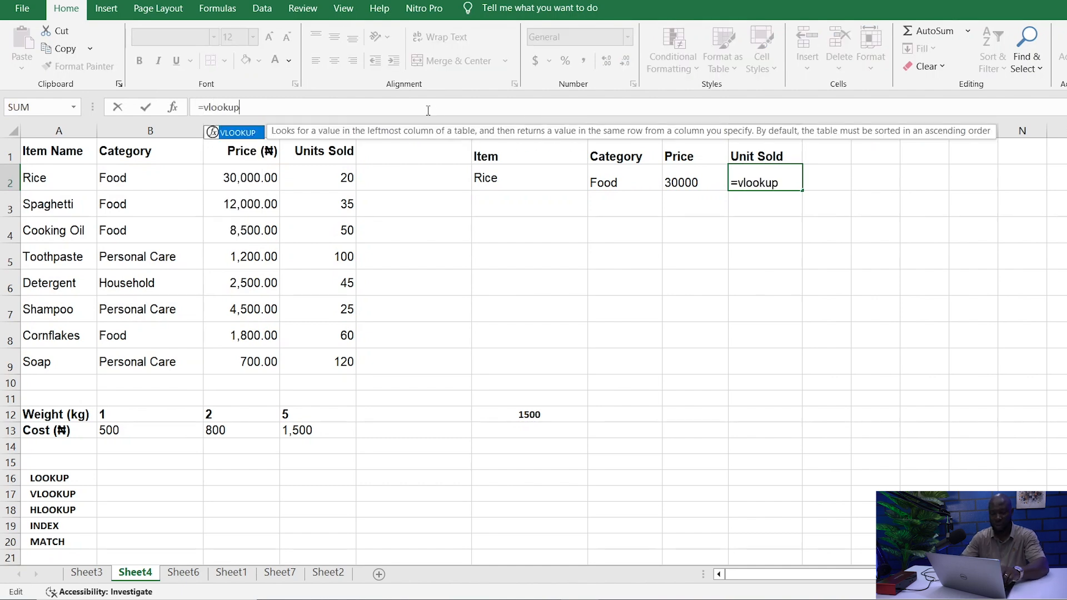
click(491, 176)
text(,)
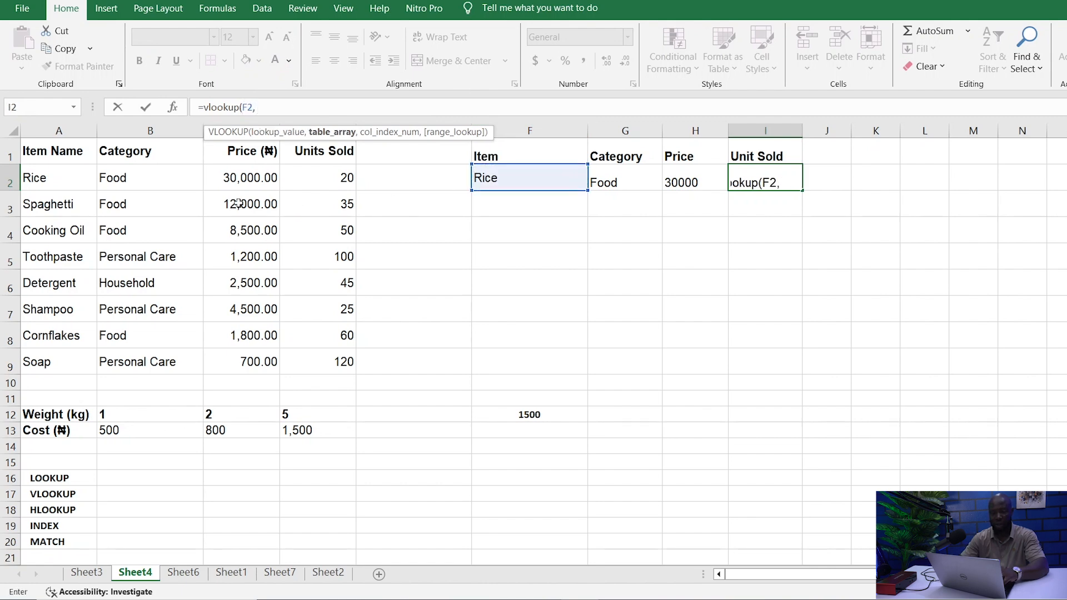
click(35, 180)
drag(36, 180, 328, 357)
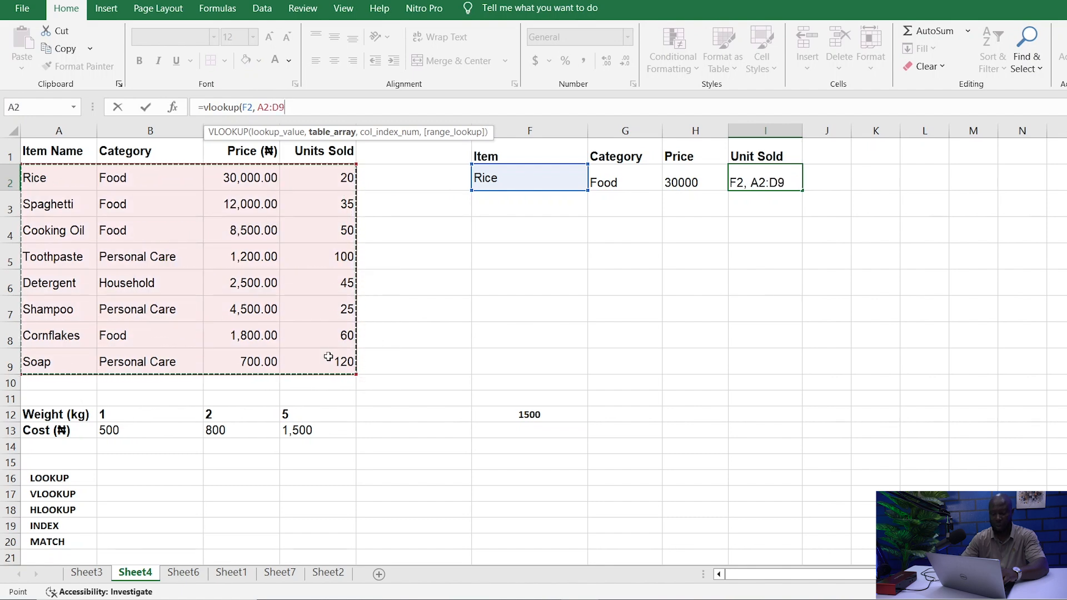
text(, )
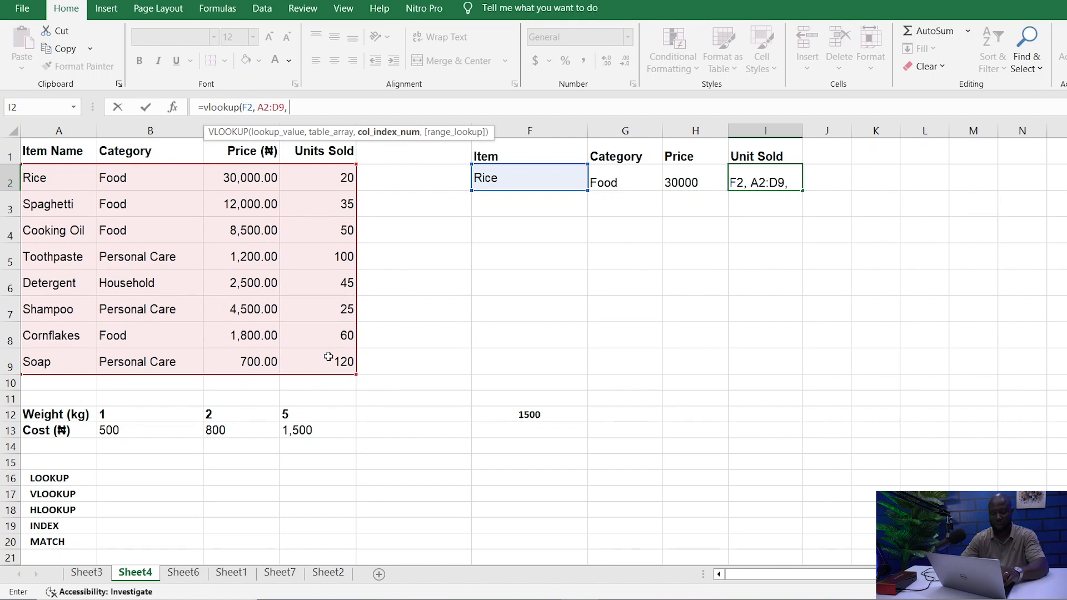
text(4)
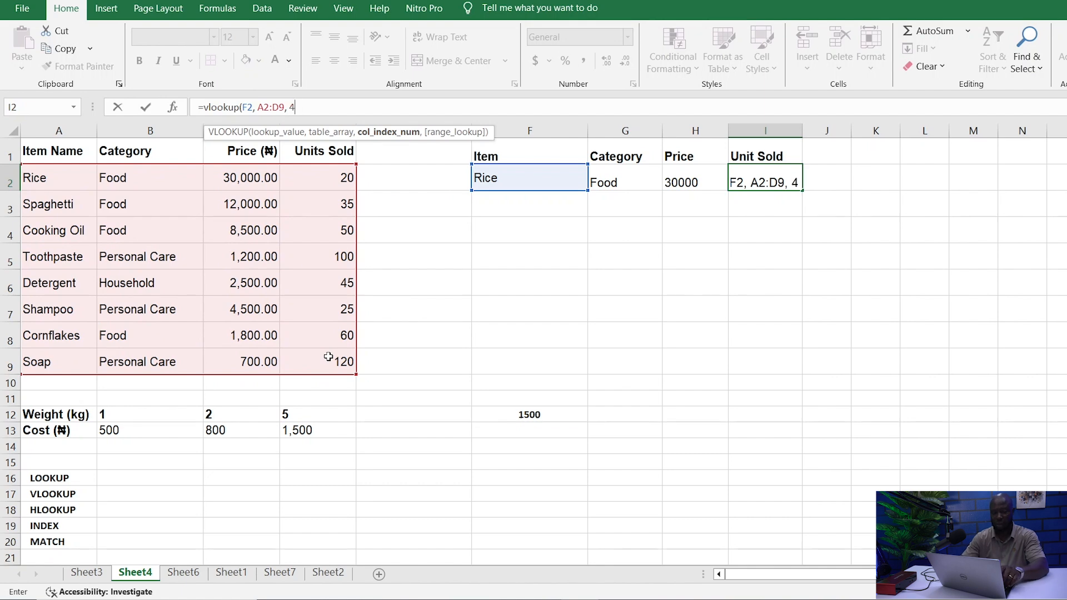
text())
key(Return)
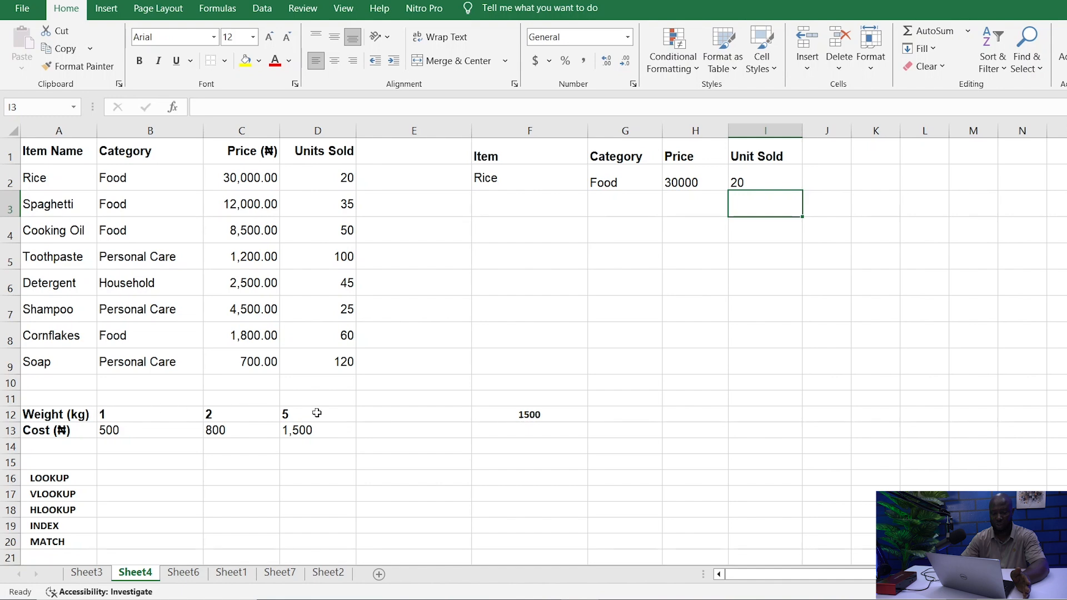
Replace the formula in cell F12 with =HLOOKUP(C12, A12:D13, 2) to retrieve the cost for the weight in C12.
click(514, 413)
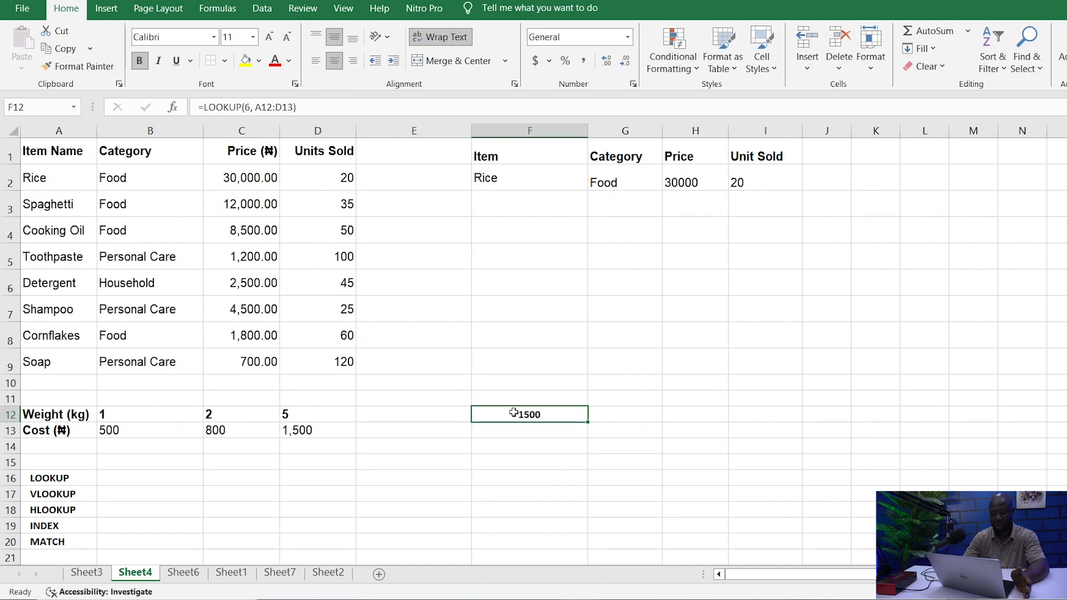
key(Delete)
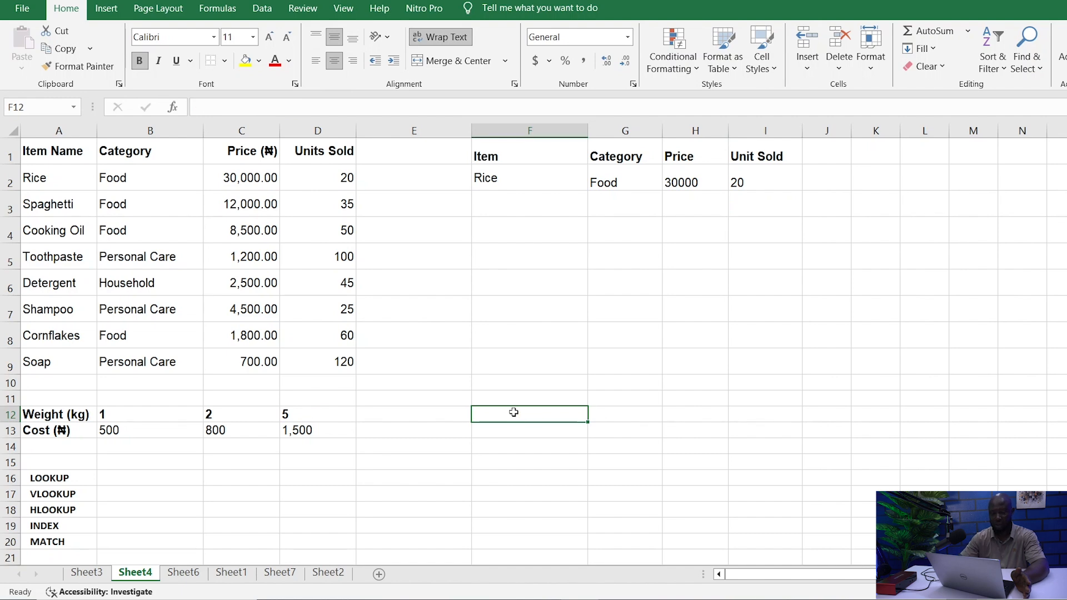
click(382, 107)
text(=)
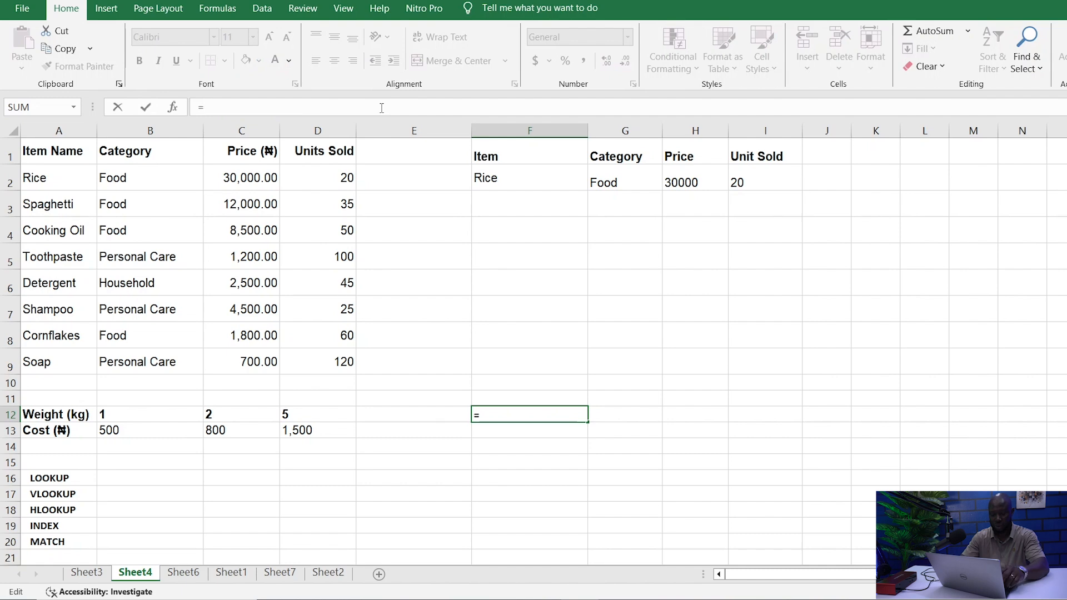
text(HLOO)
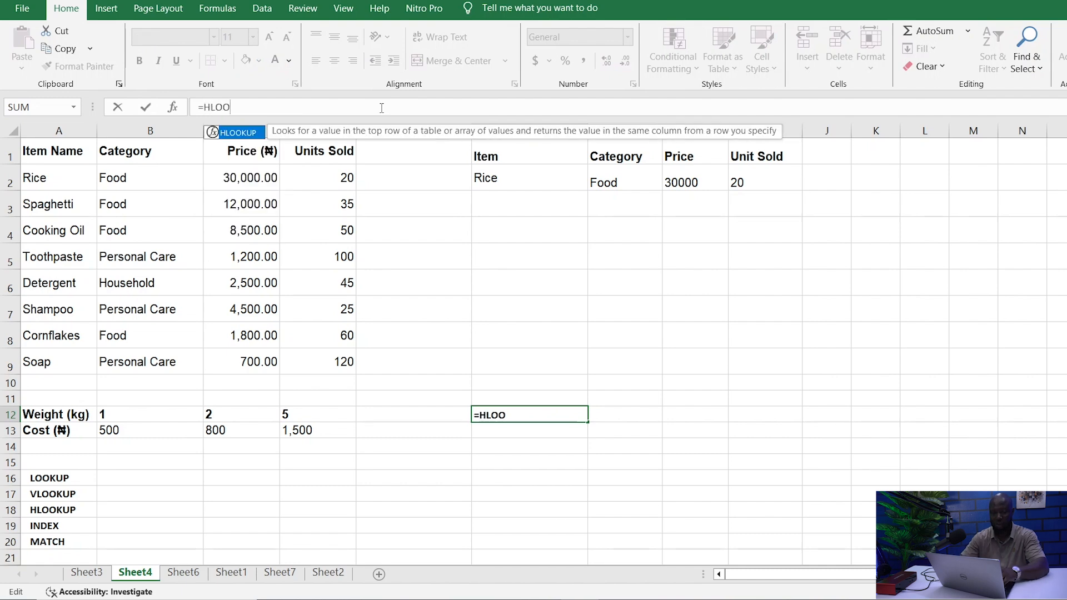
double_click(234, 134)
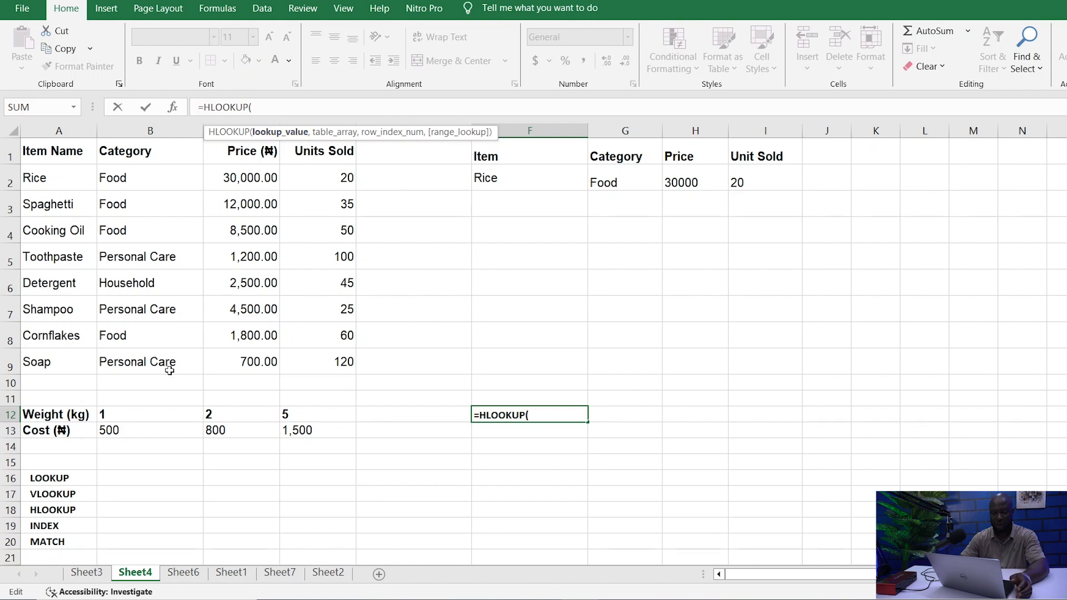
click(213, 414)
text(,)
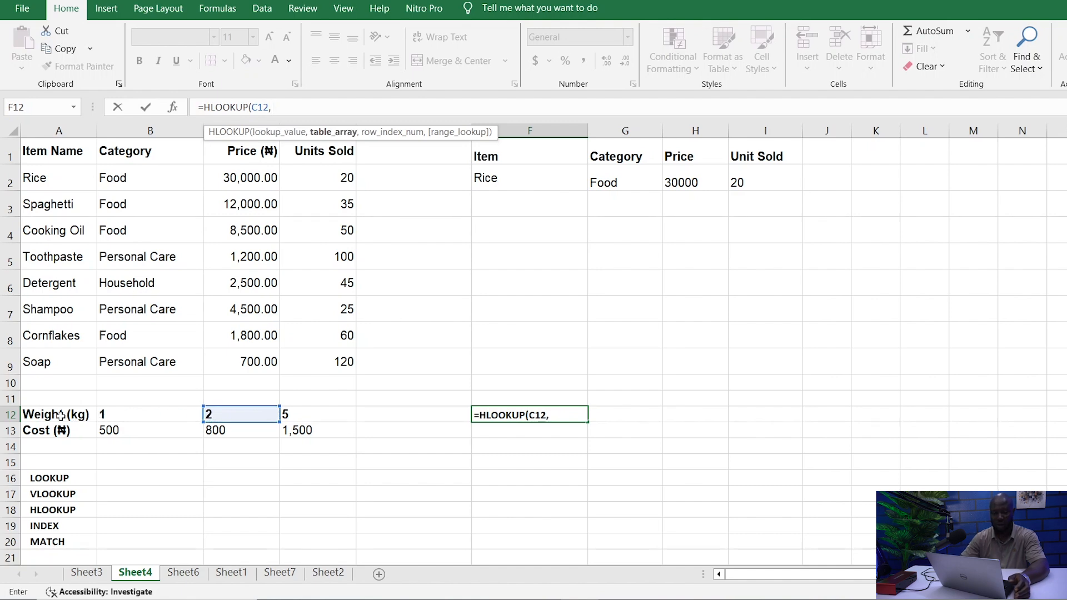
click(43, 415)
drag(43, 415, 298, 429)
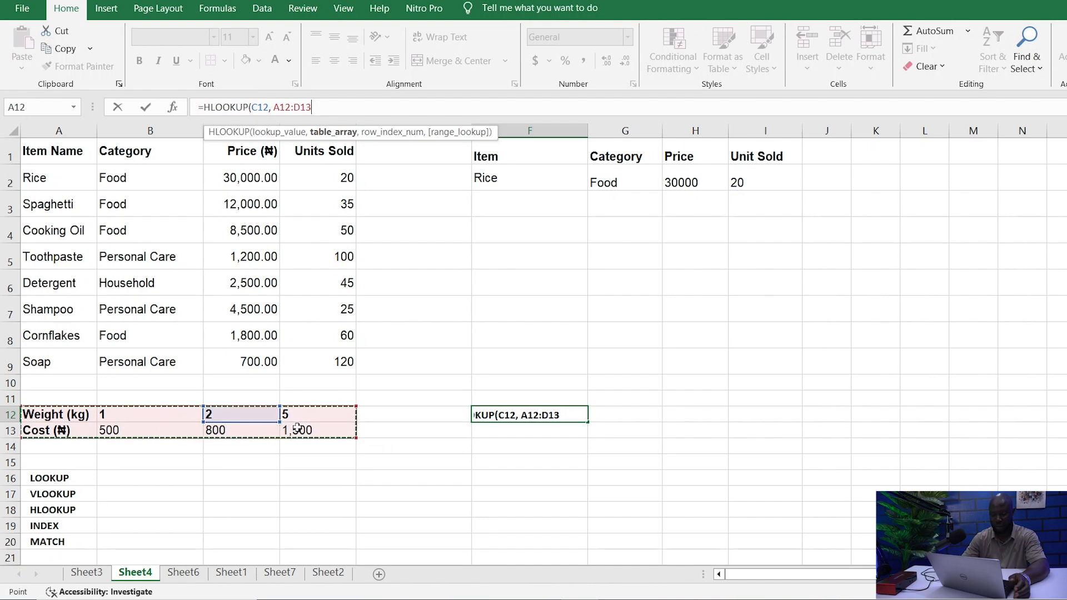
text(,)
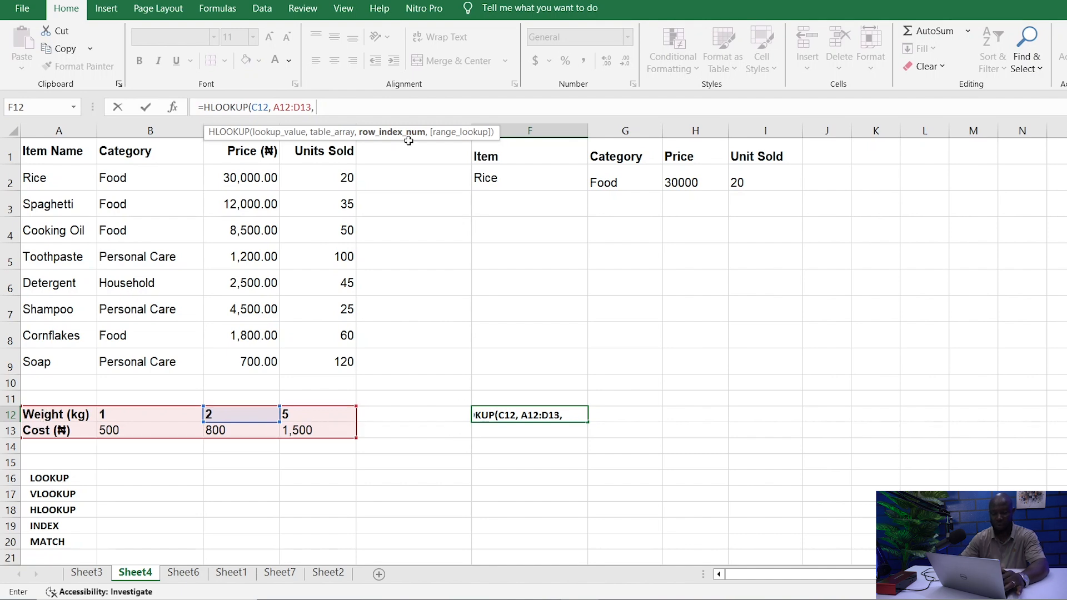
text(2)
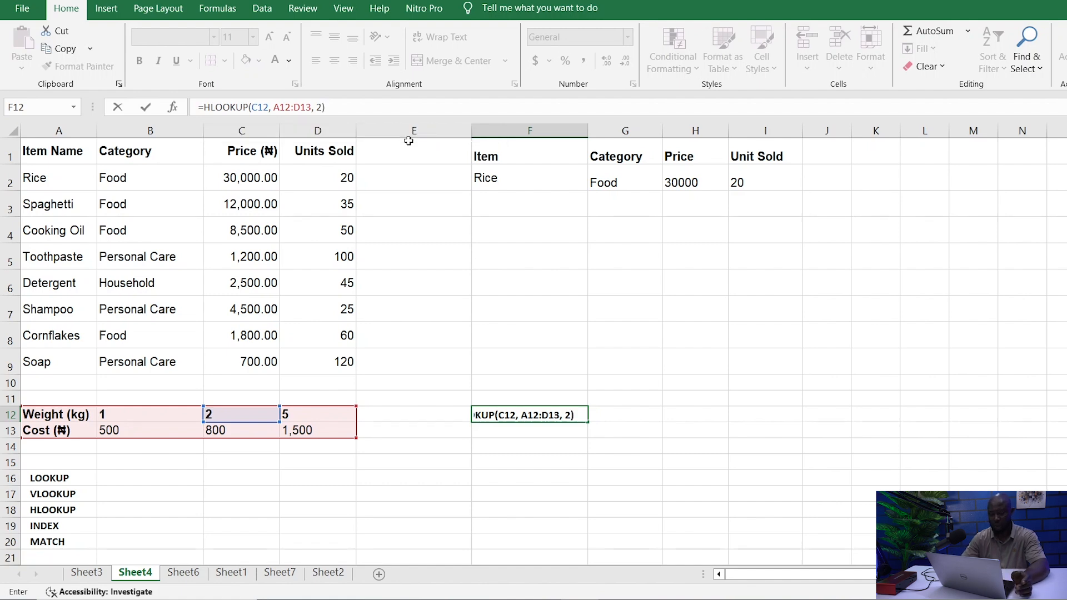
key(Return)
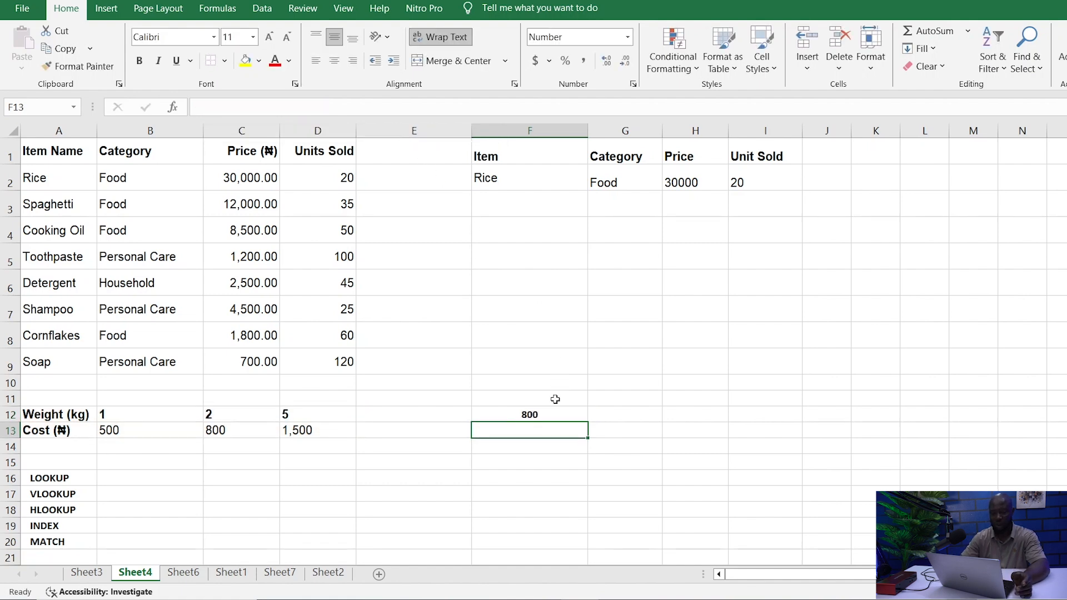
Change the lookup value of the HLOOKUP formula in cell F12 to 5.
click(531, 417)
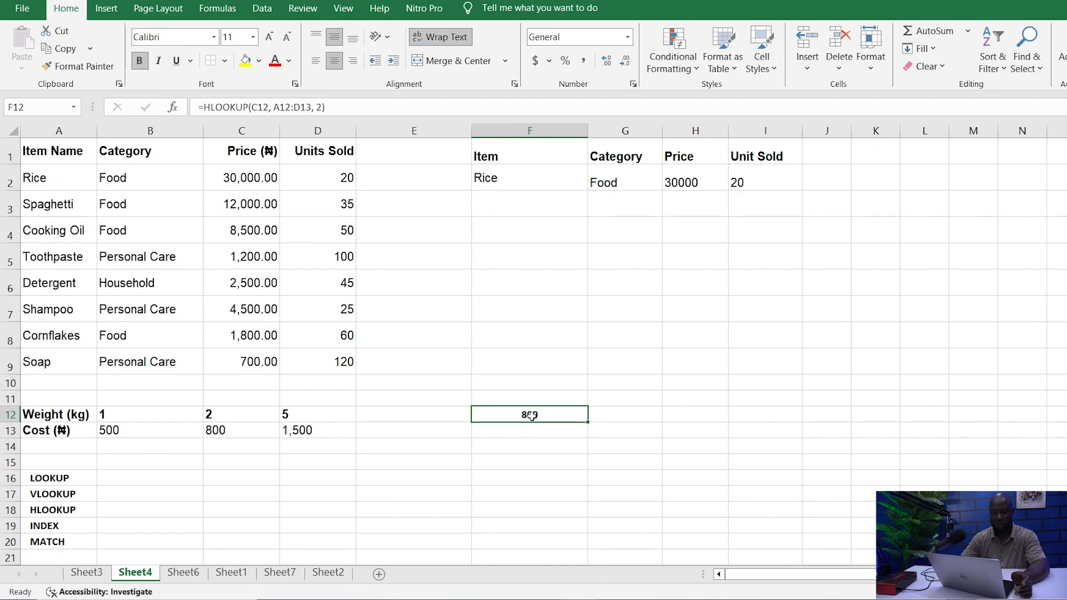
click(271, 107)
key(BackSpace)
key(BackSpace)
key(BackSpace)
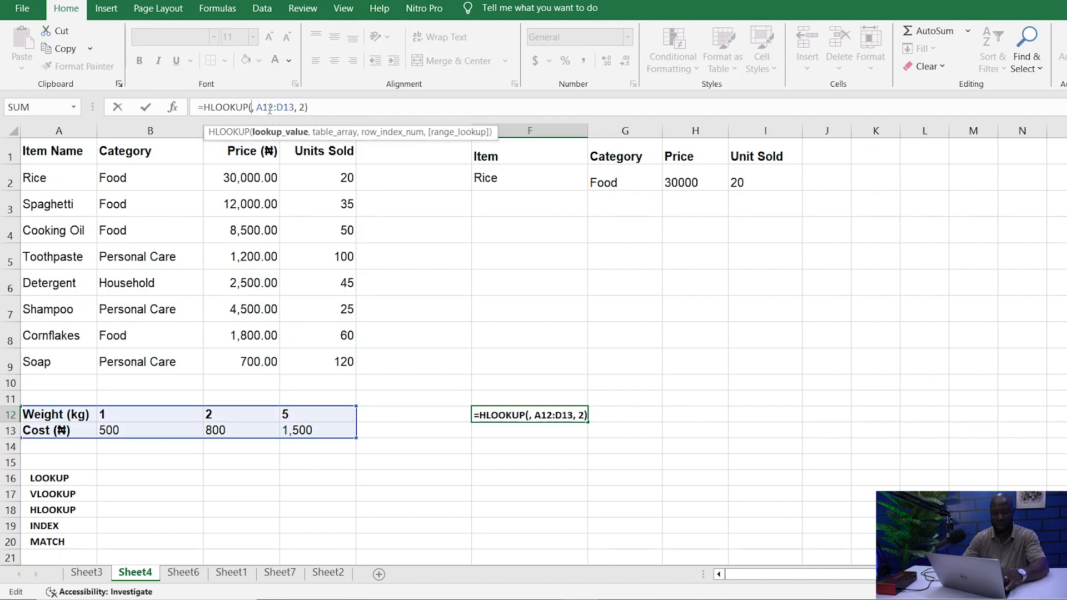
text(5)
key(Return)
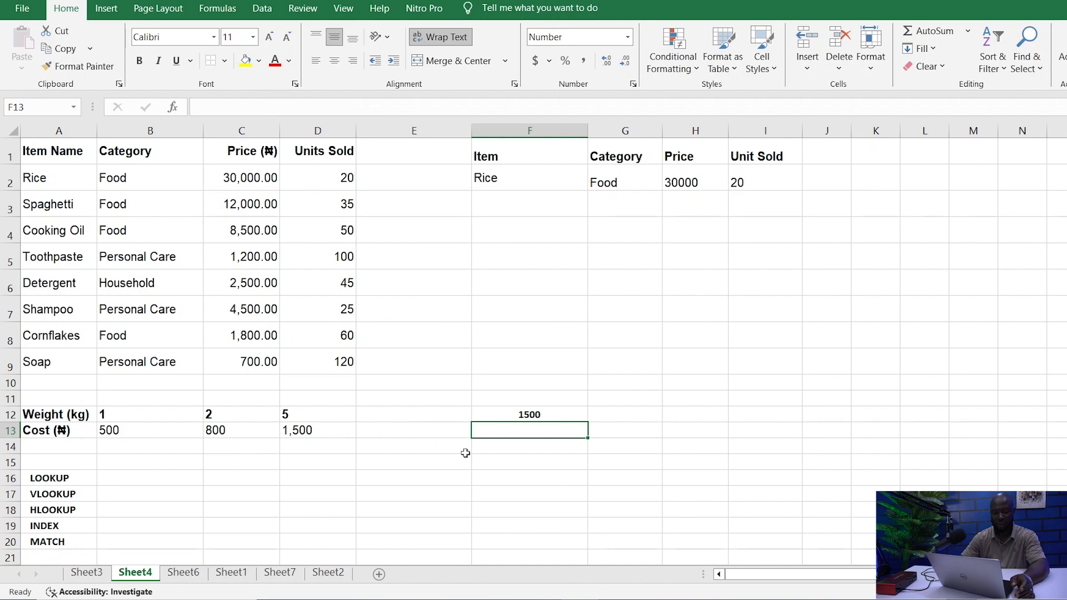
click(61, 508)
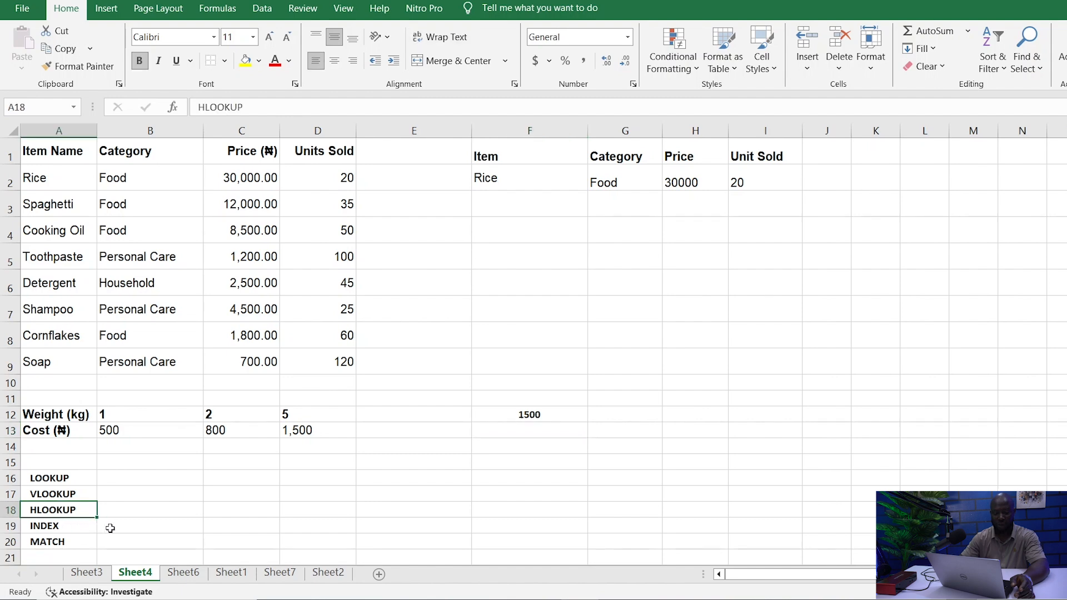
click(54, 527)
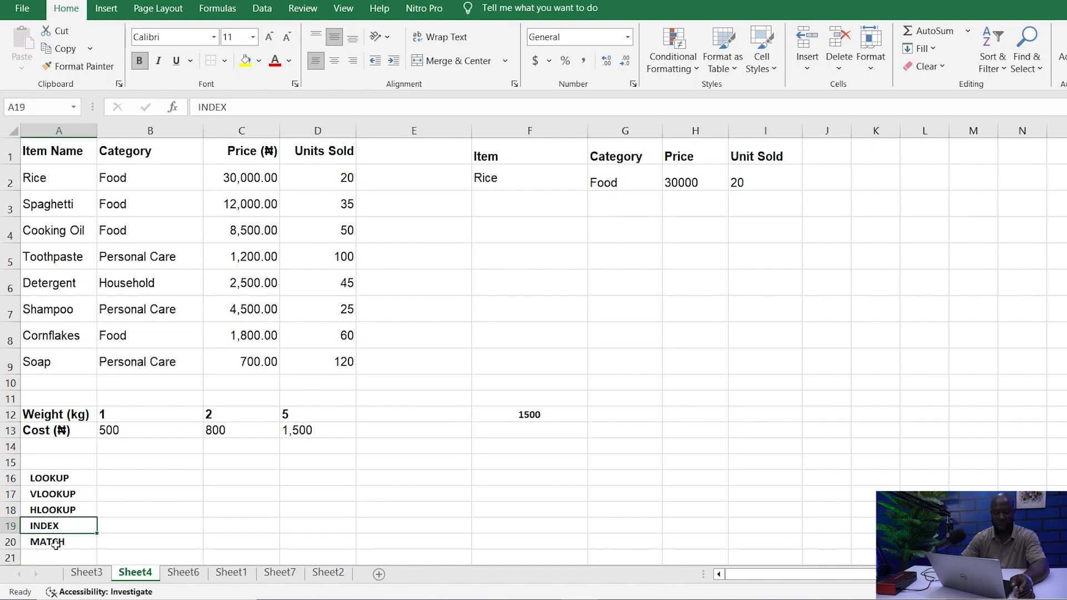
click(56, 545)
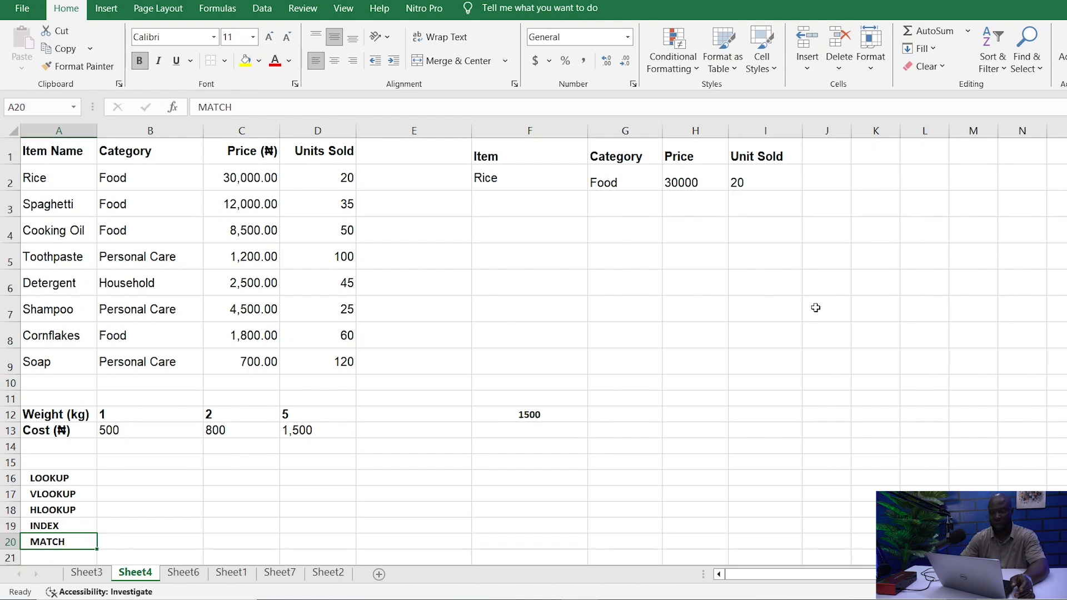
Clear all contents of columns F through I.
click(482, 127)
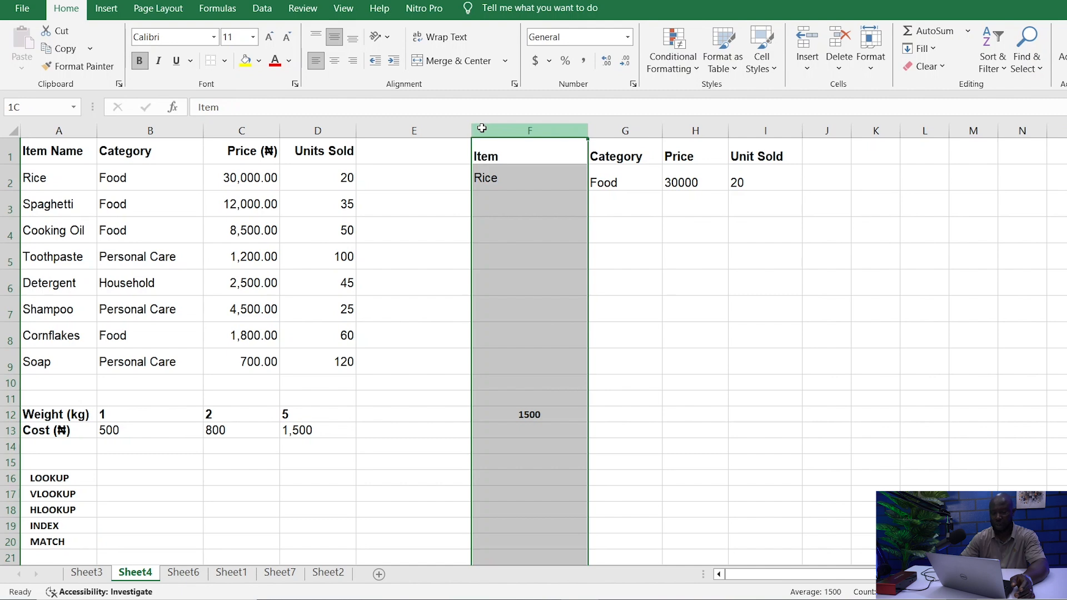
drag(482, 128, 740, 126)
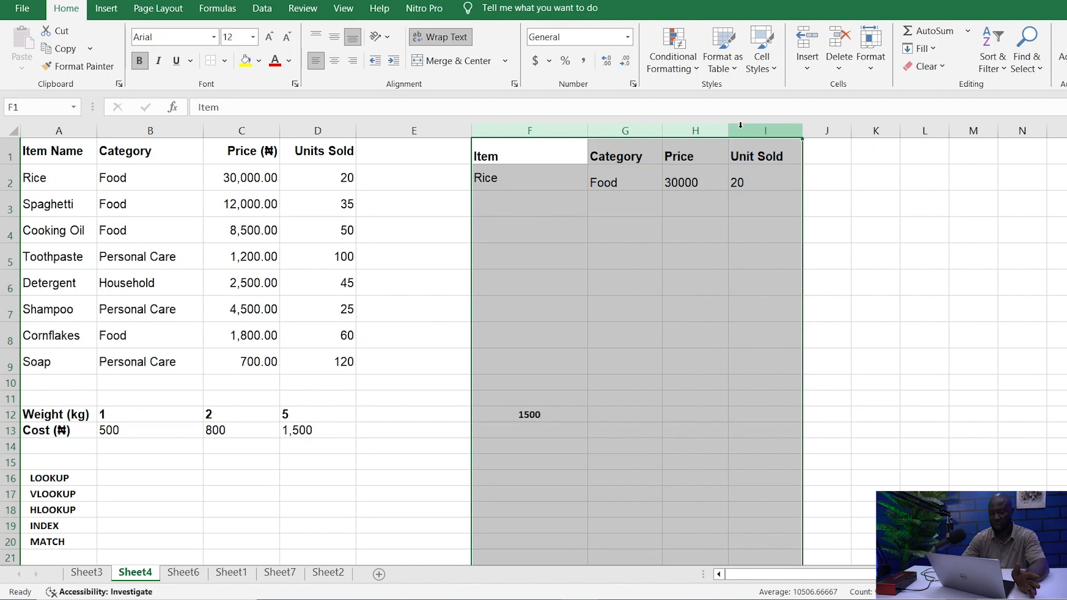
key(Delete)
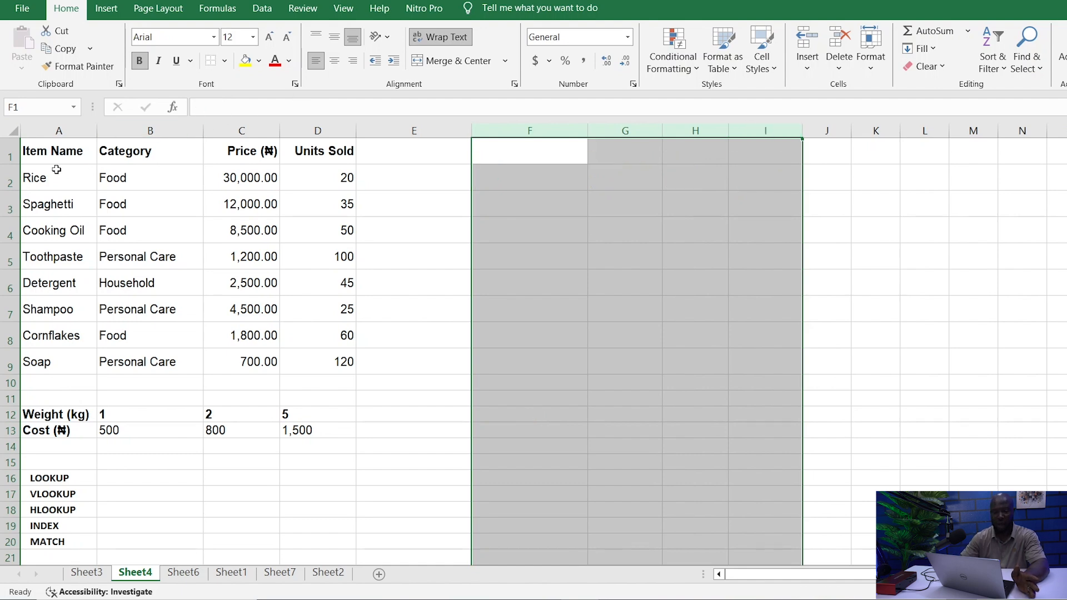
Enter =MATCH(A9, A2:A9, 0) in cell F3 to find the position of Soap in the item list.
drag(48, 169, 43, 362)
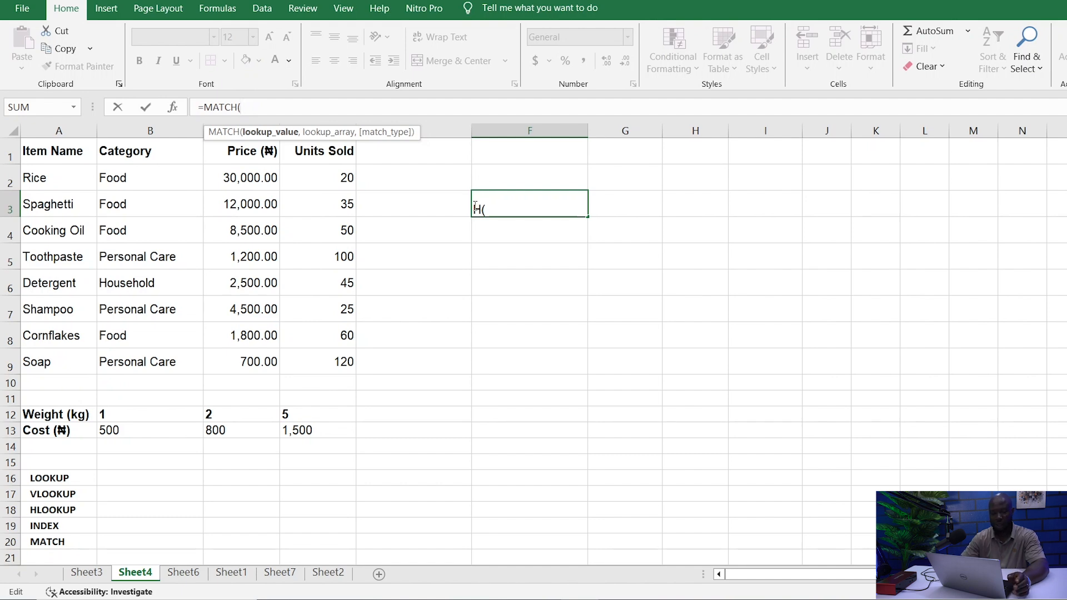
click(49, 357)
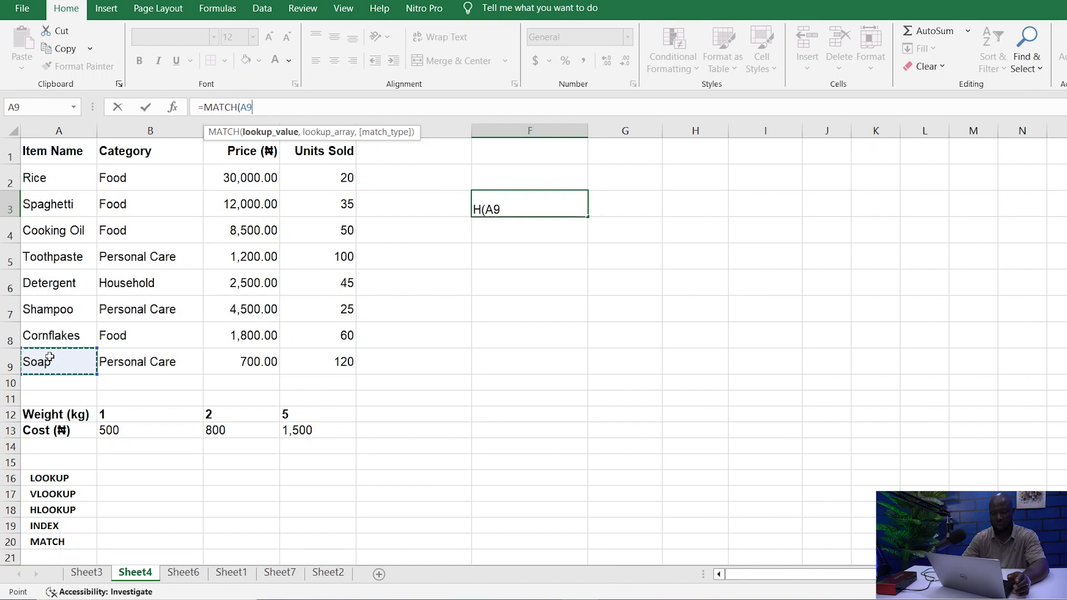
text(,)
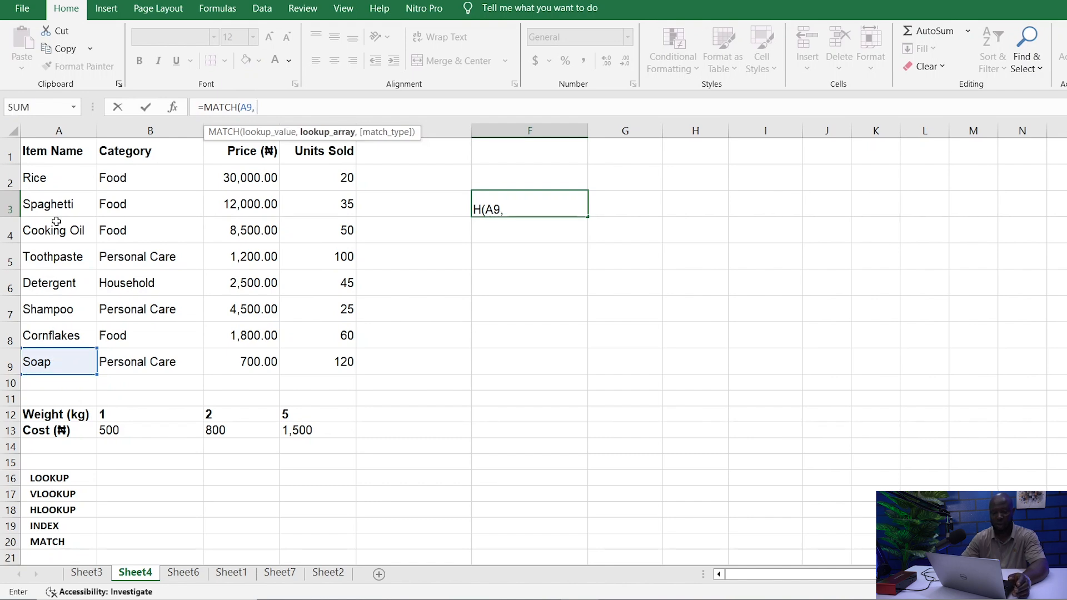
click(52, 177)
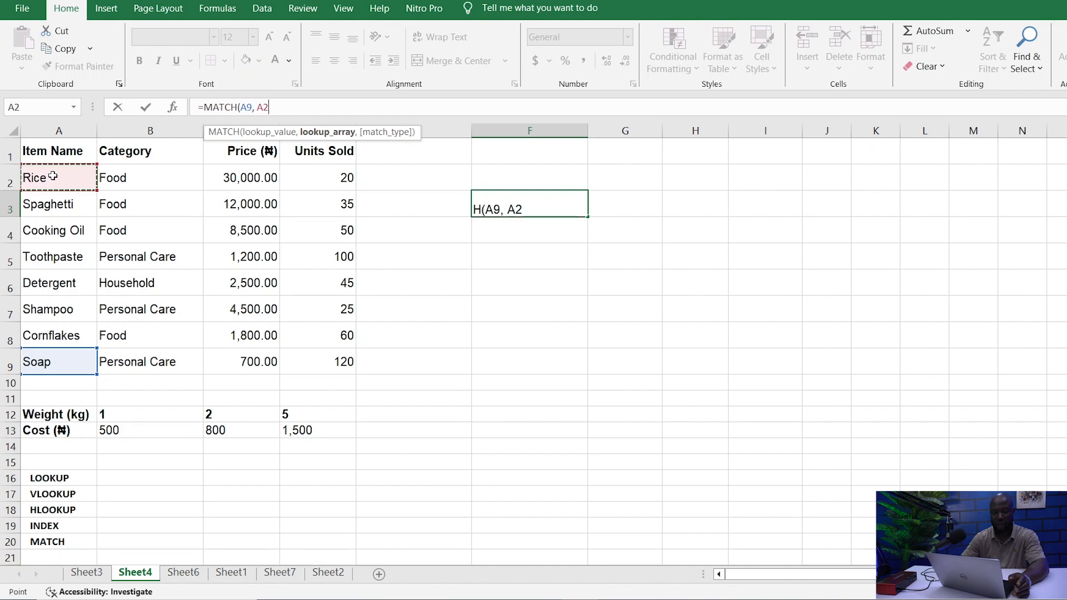
drag(53, 176, 51, 361)
text(,)
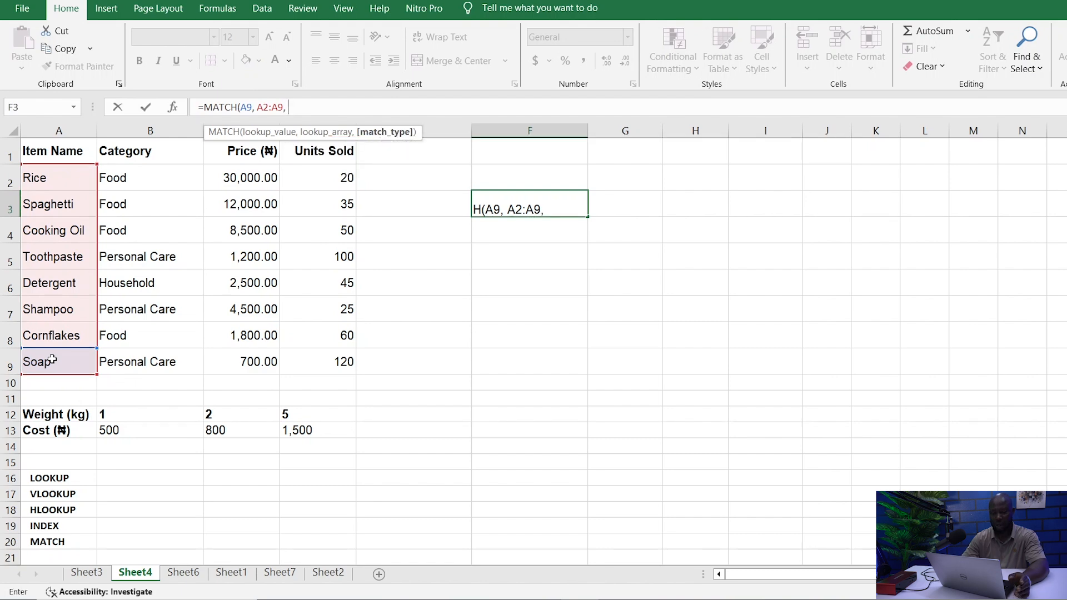
text( 0)
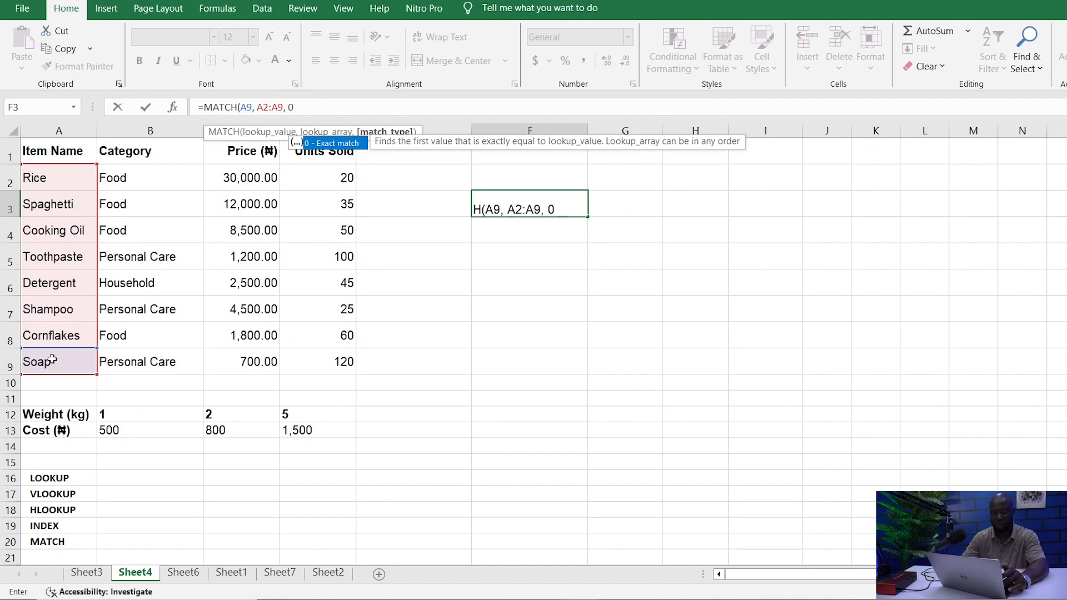
text())
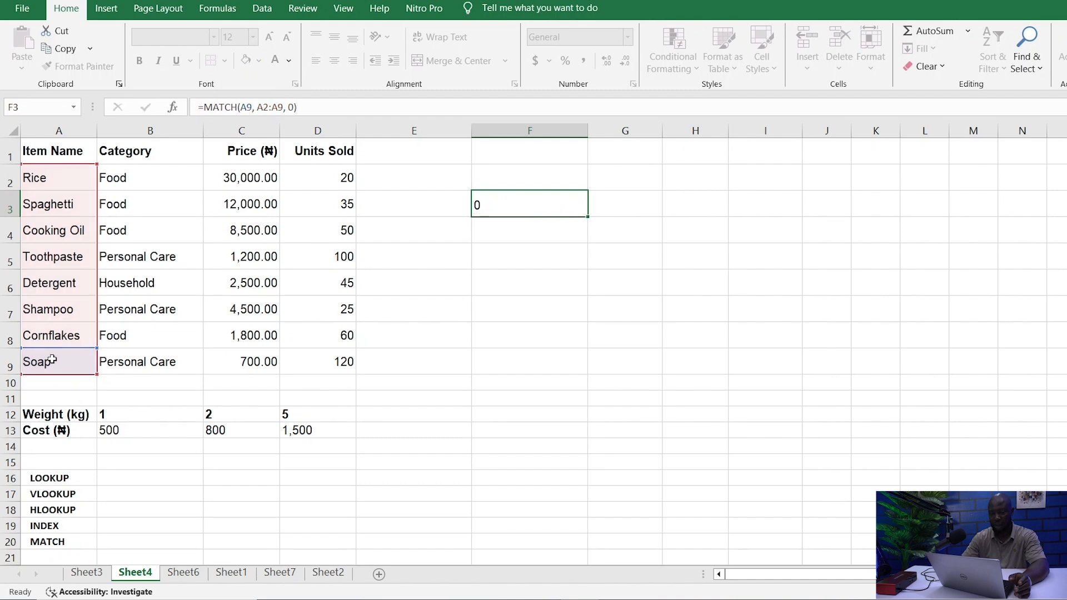
key(Return)
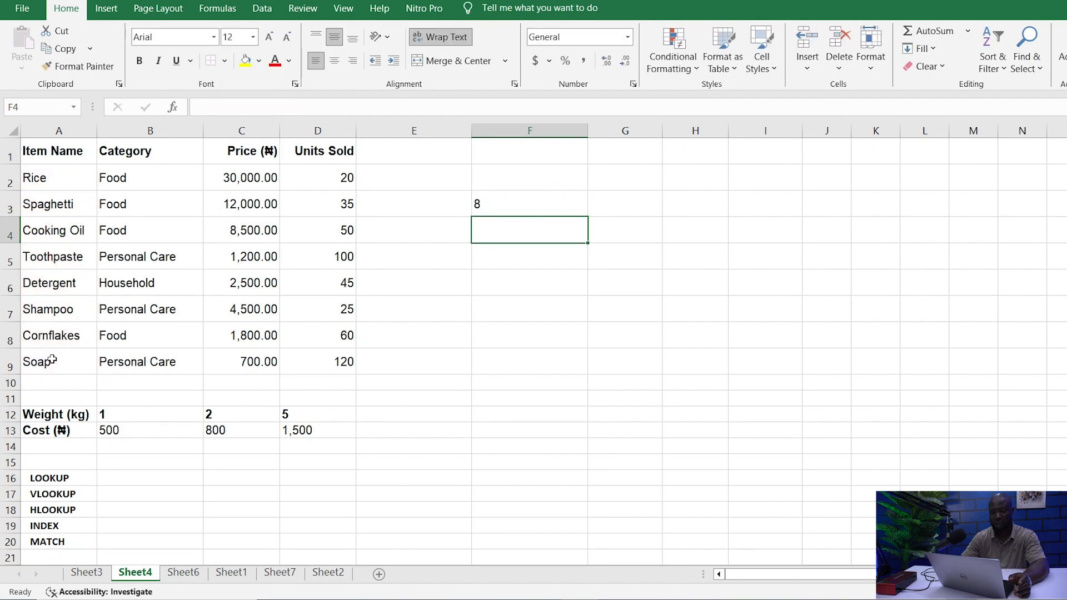
Change the lookup value of the MATCH formula in cell F3 to A2, the Rice item.
click(478, 206)
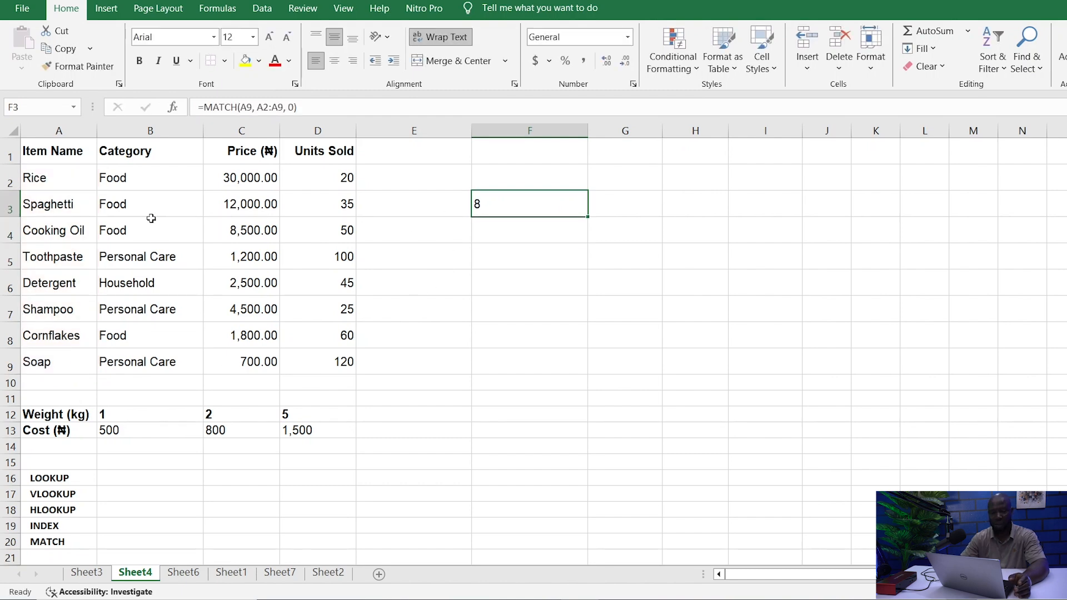
click(252, 106)
drag(252, 107, 241, 106)
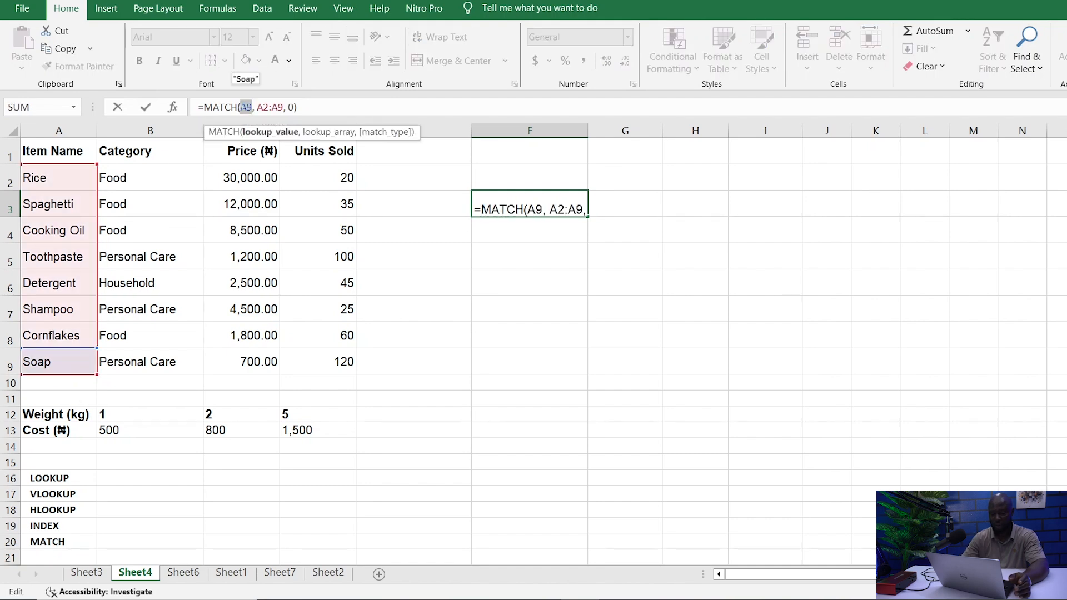
key(BackSpace)
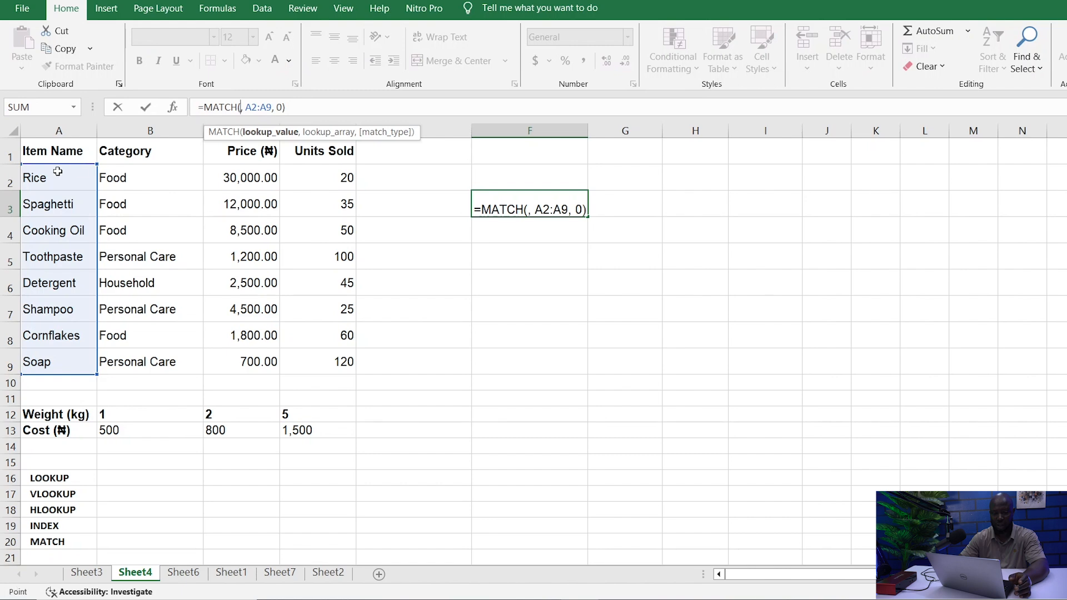
click(57, 172)
click(340, 102)
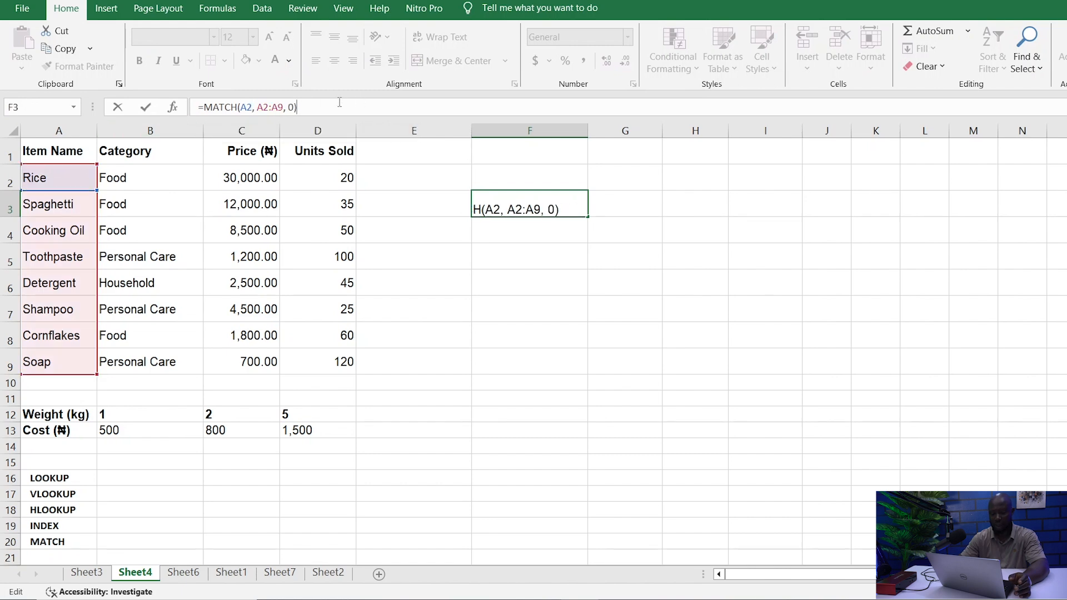
key(Return)
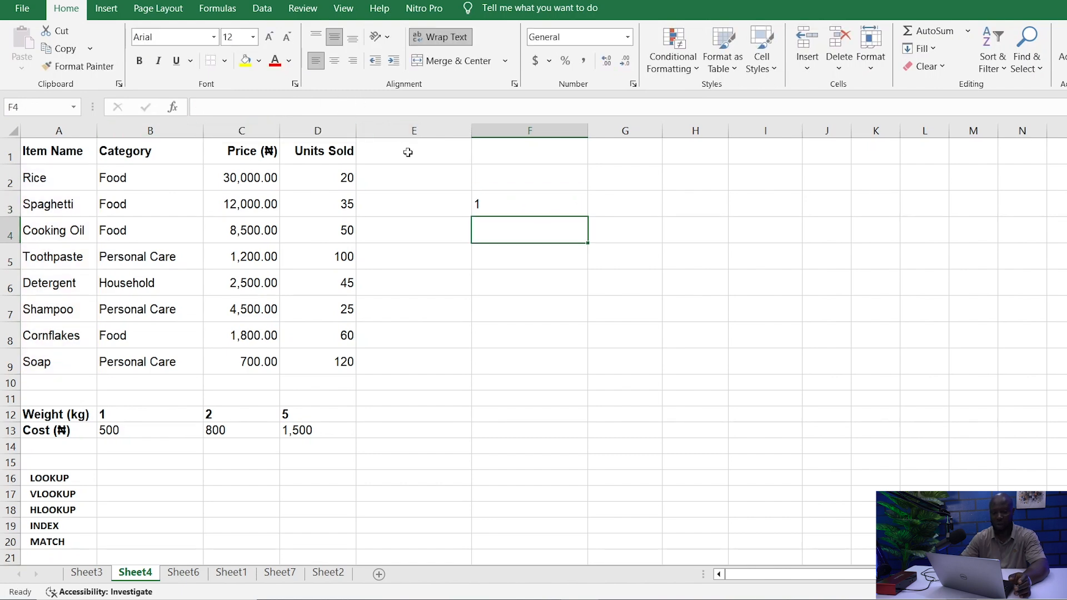
Replace the formula in cell F3 with =MATCH(A3, A2:A9, 0) to find the position of Spaghetti in the item list.
click(489, 202)
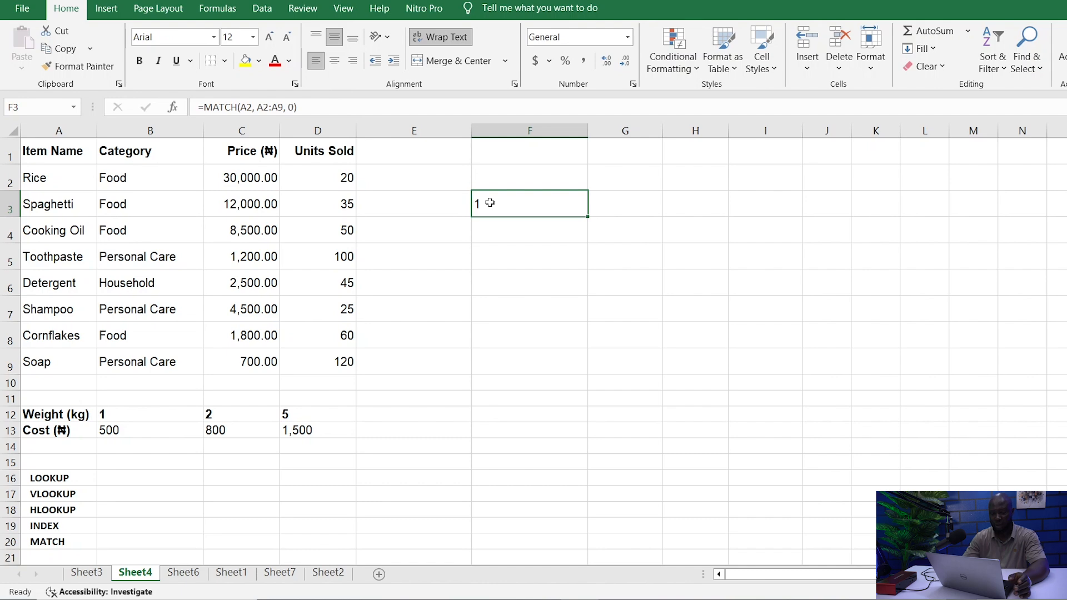
key(BackSpace)
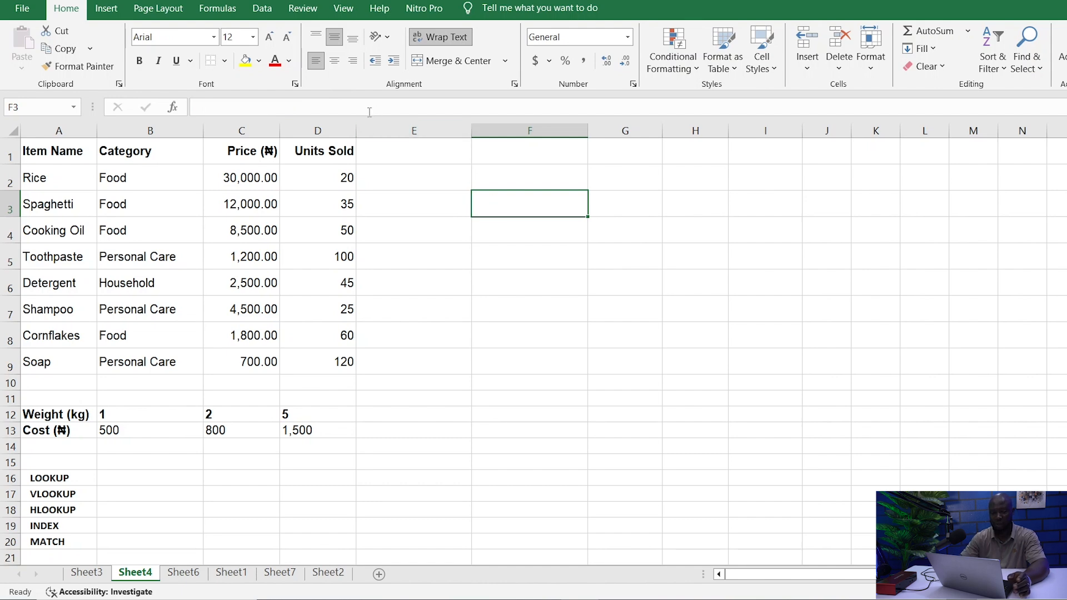
text(=M)
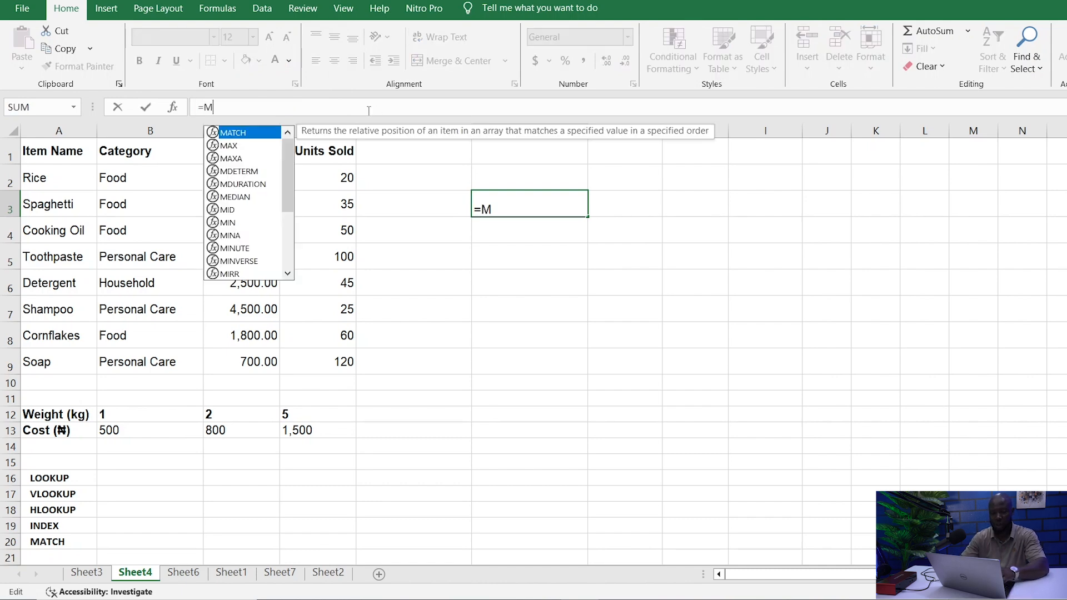
text(ATCH()
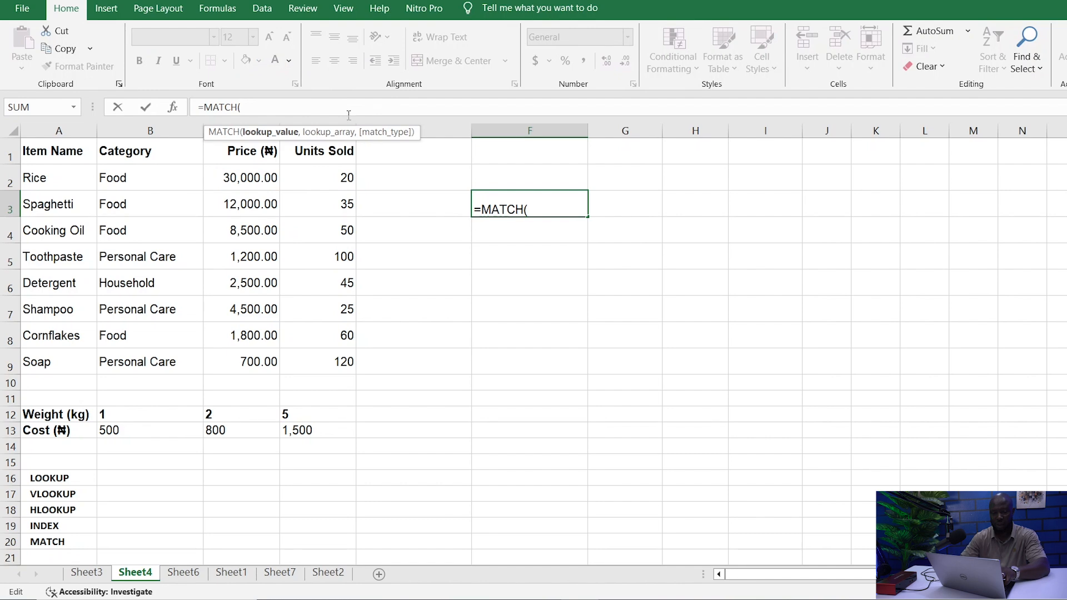
click(60, 203)
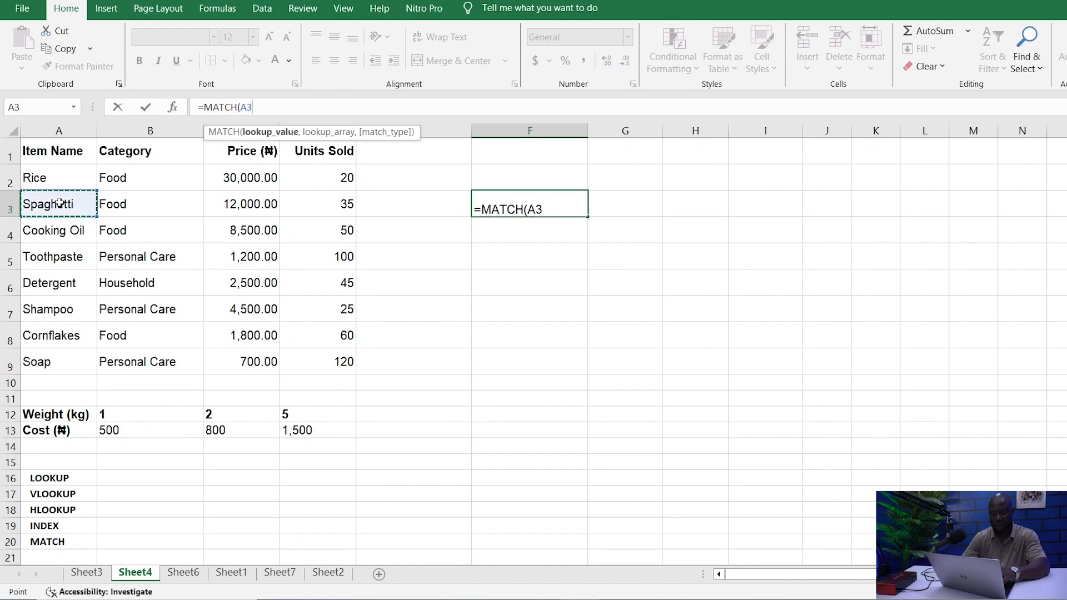
text(,)
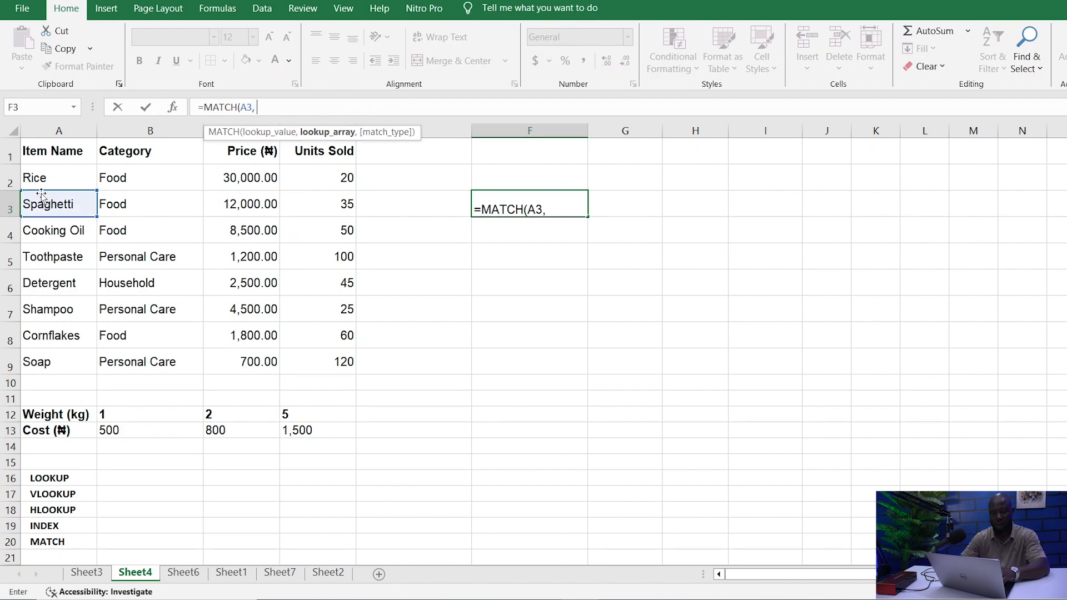
drag(44, 176, 41, 358)
text(, A2:A9,)
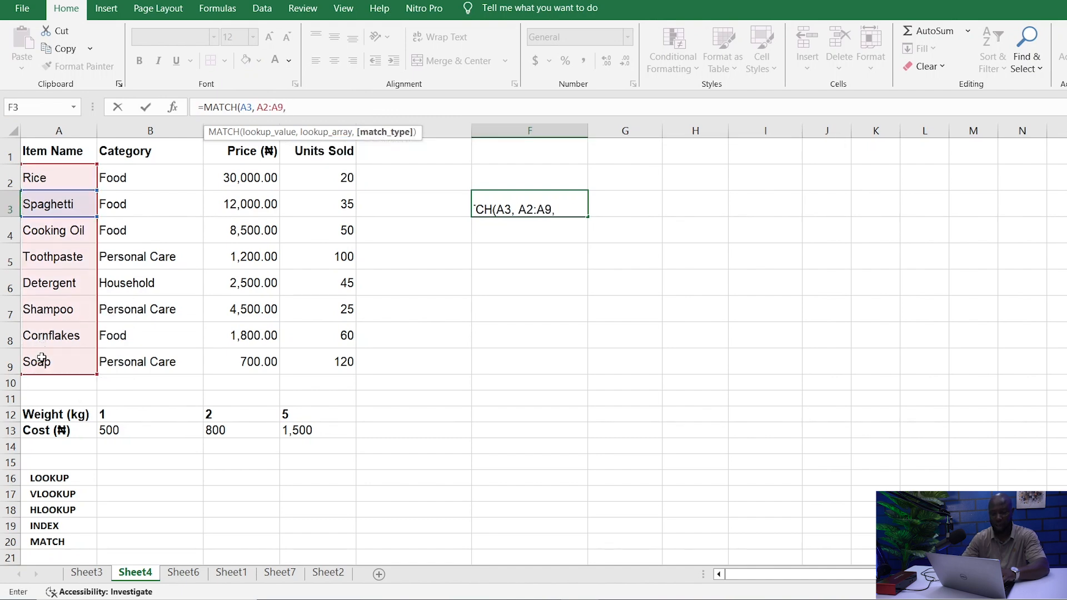
text(0)
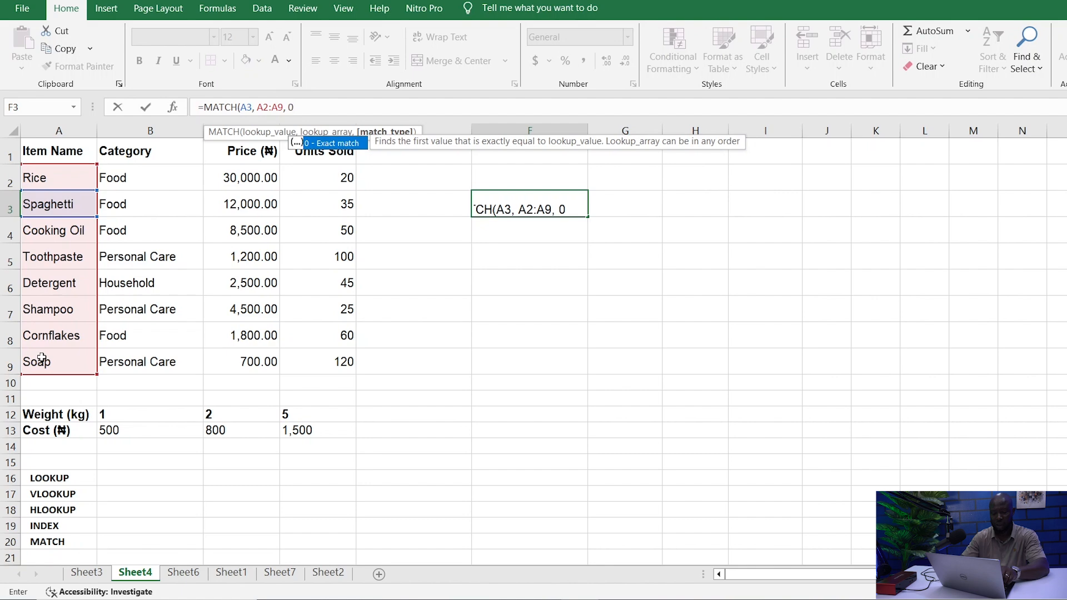
text())
key(Return)
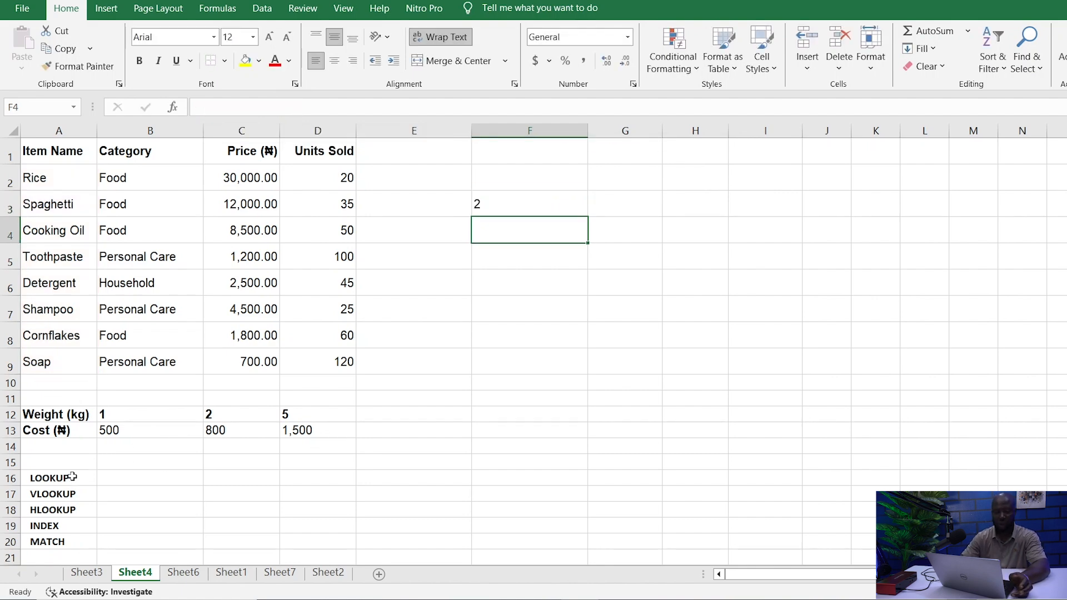
Replace the MATCH formula in cell F3 with =INDEX(A2:A9, 1) to return the first item in the list.
click(50, 524)
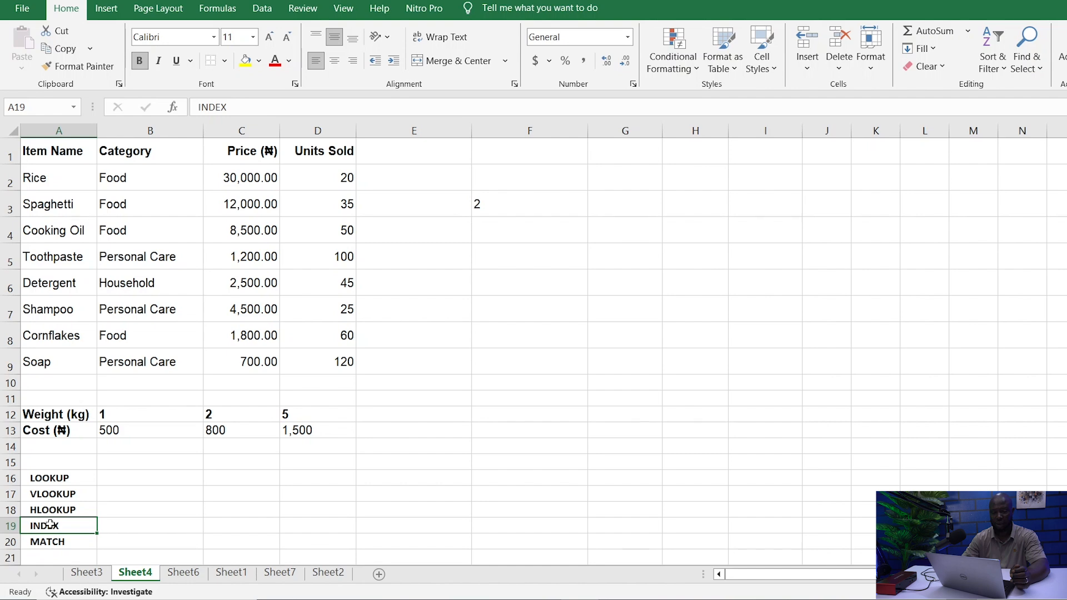
click(501, 199)
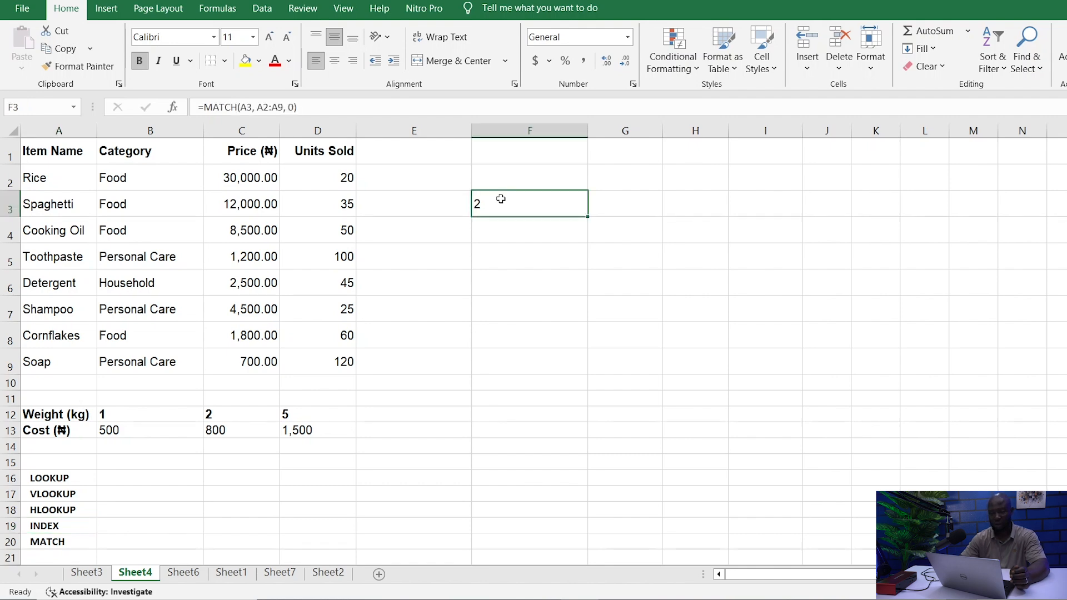
drag(327, 106, 198, 98)
text(=)
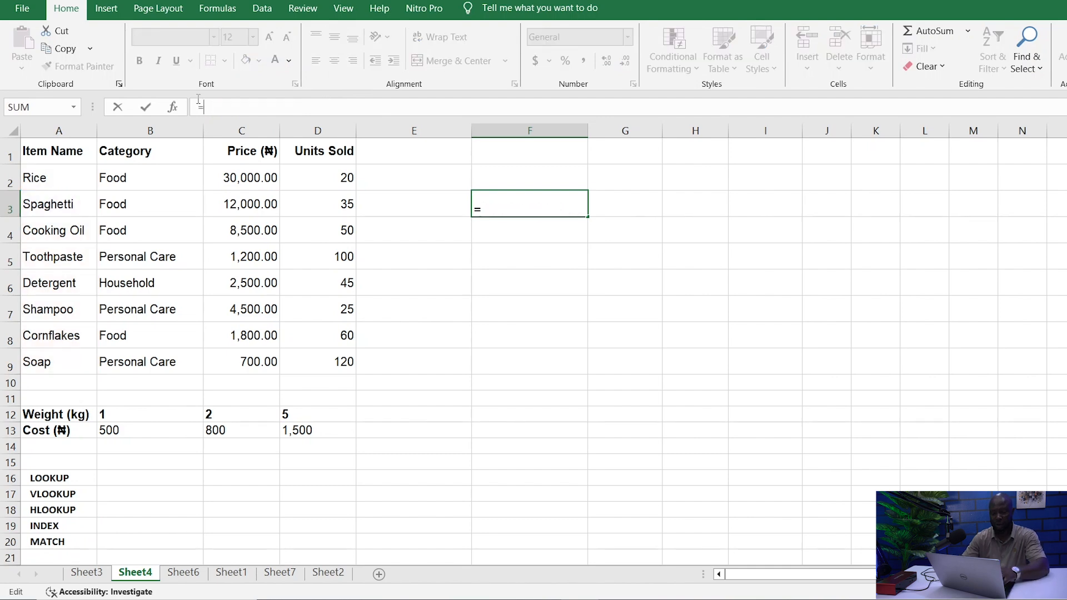
text(INDEX()
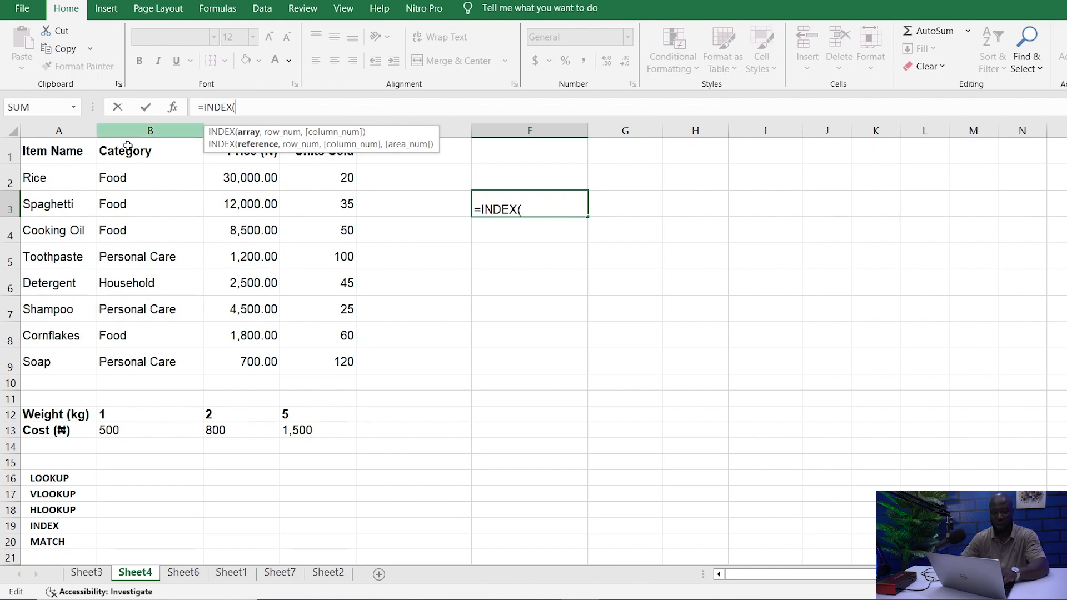
drag(48, 177, 35, 356)
text(,)
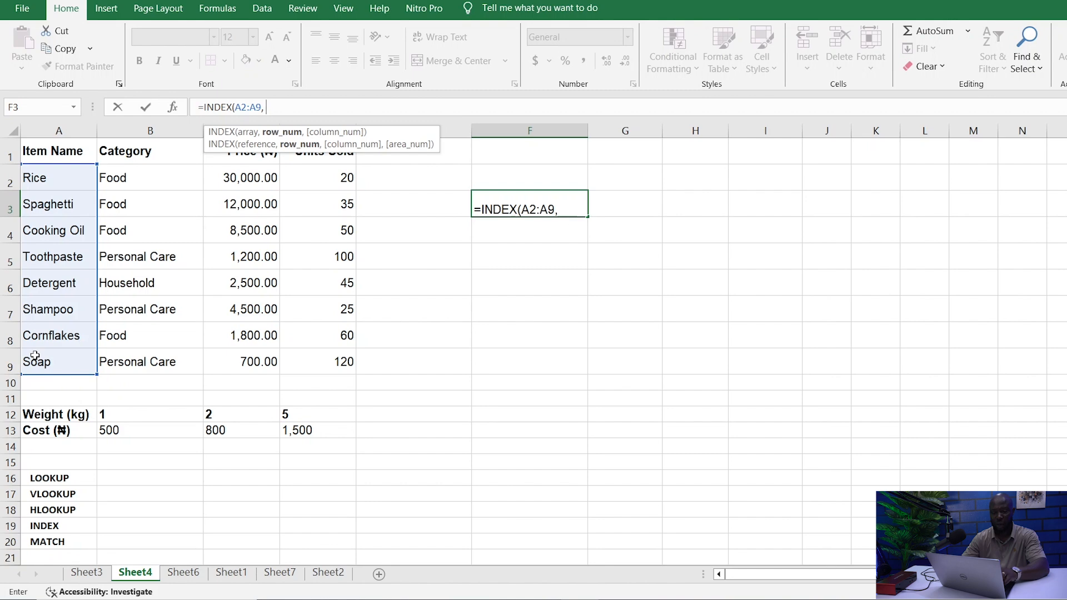
text(1)
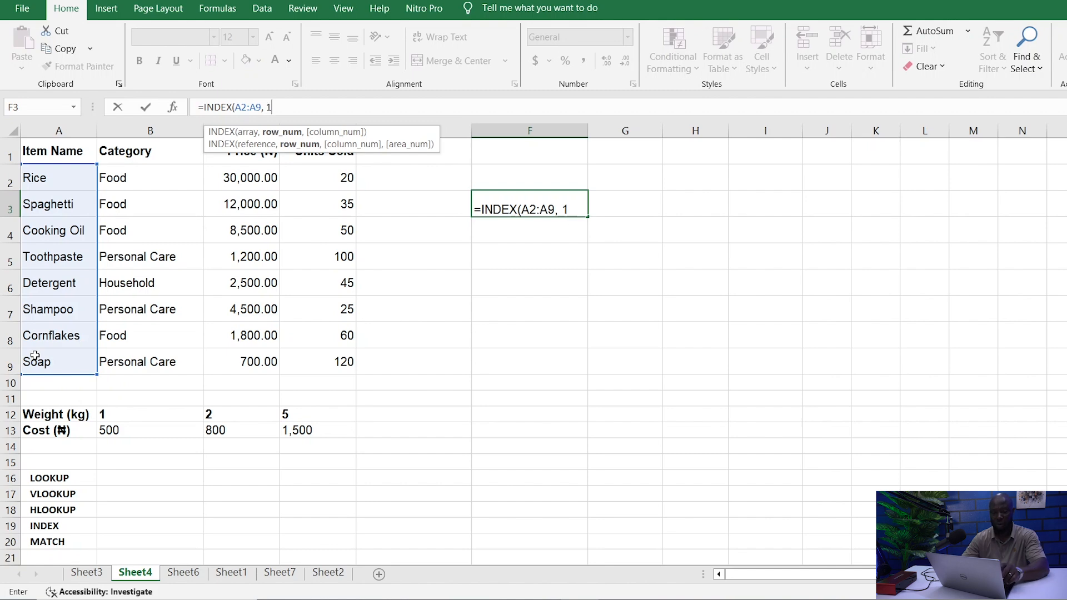
text())
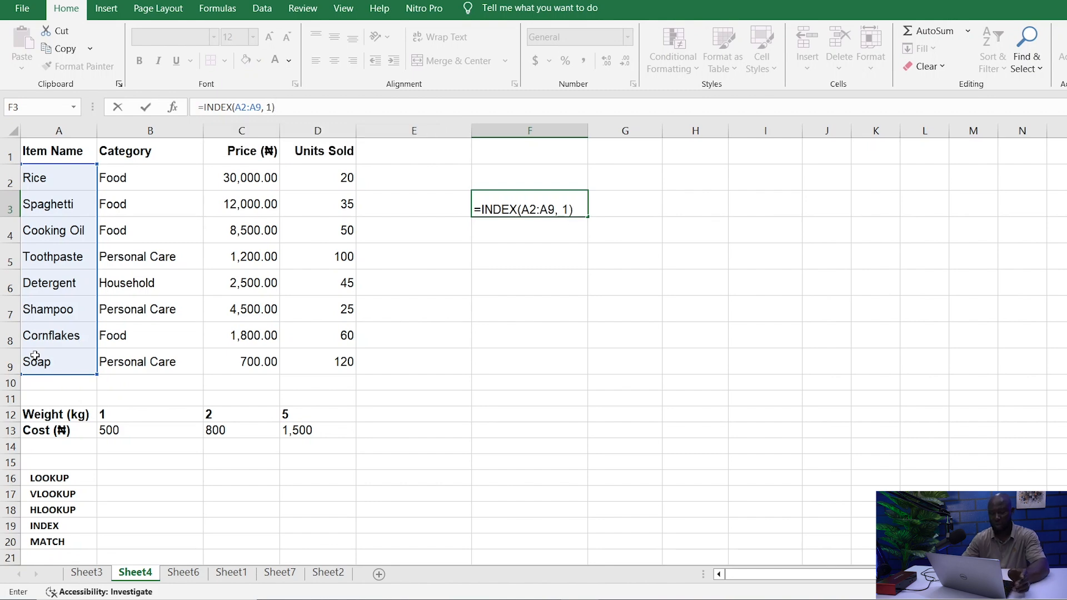
key(Return)
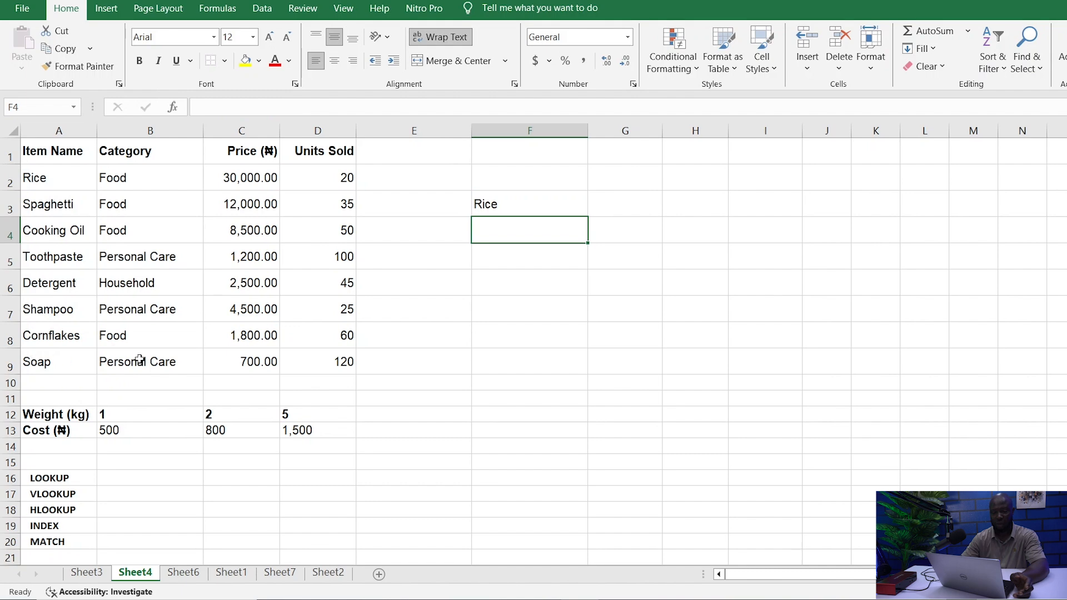
Change the row number of the INDEX formula in cell F3 to 2.
click(493, 206)
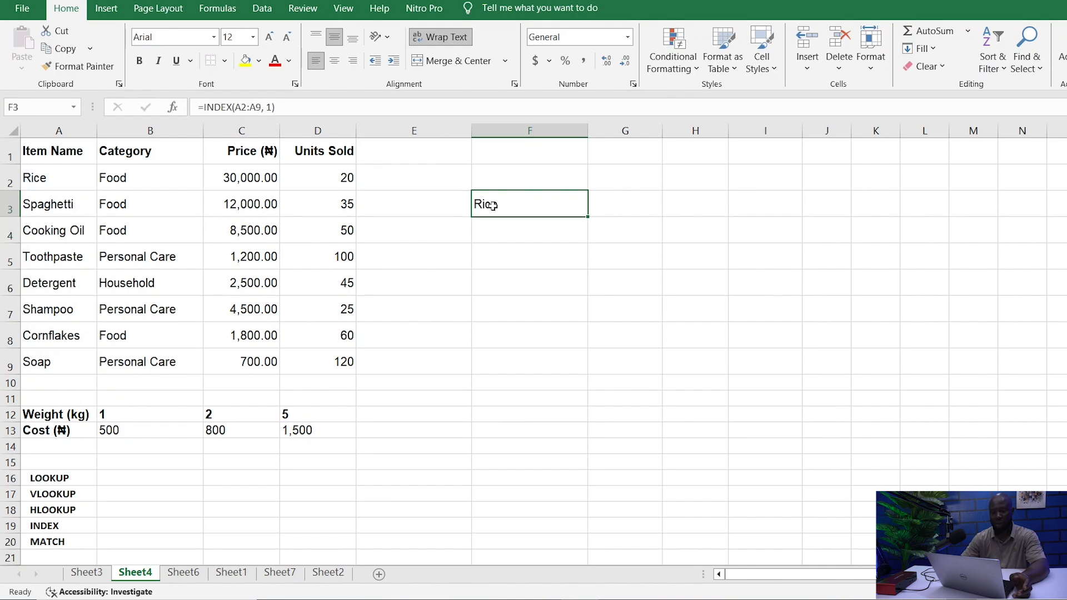
click(270, 107)
key(BackSpace)
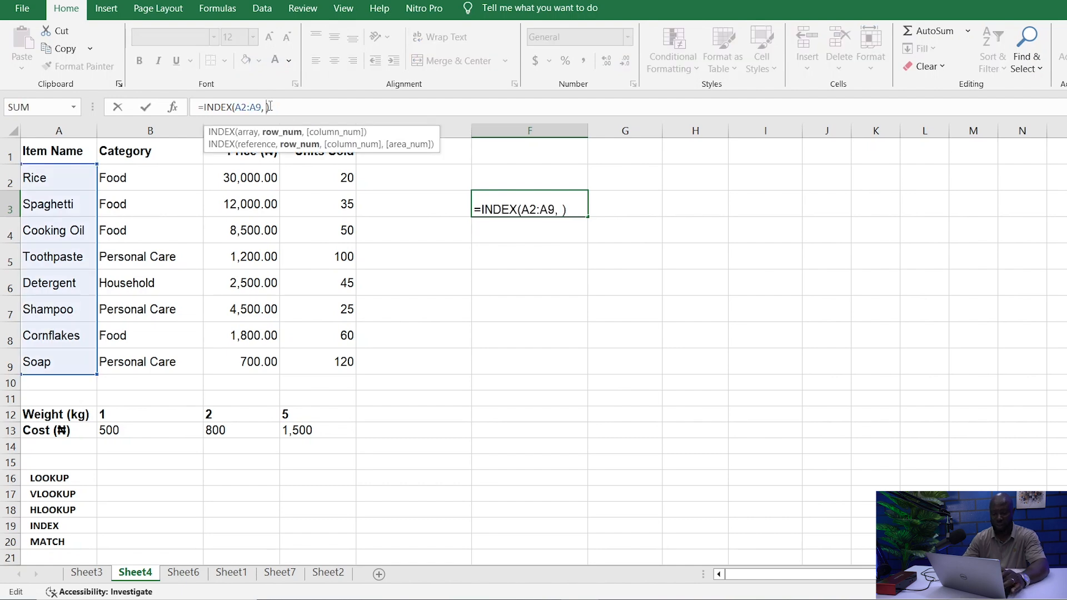
text(2)
key(Return)
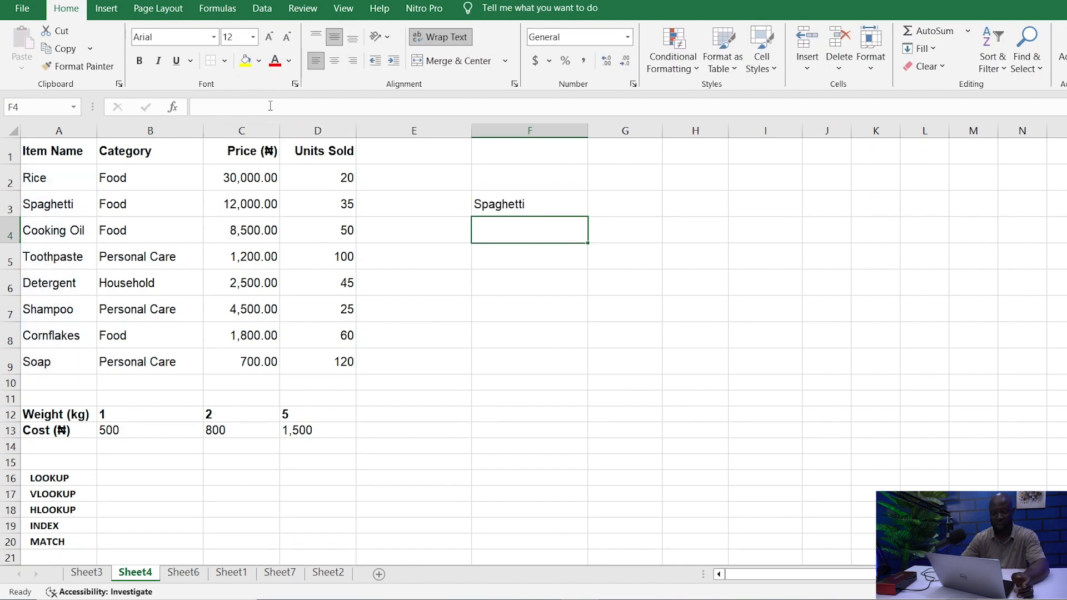
Set the row number of the INDEX formula in cell F3 to 7.
click(511, 204)
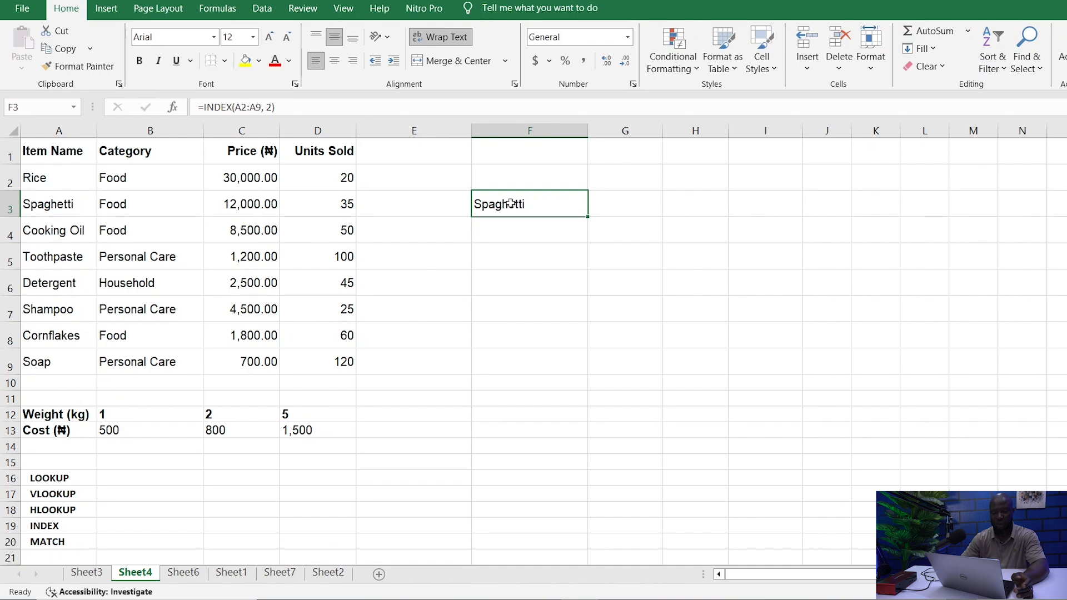
click(272, 106)
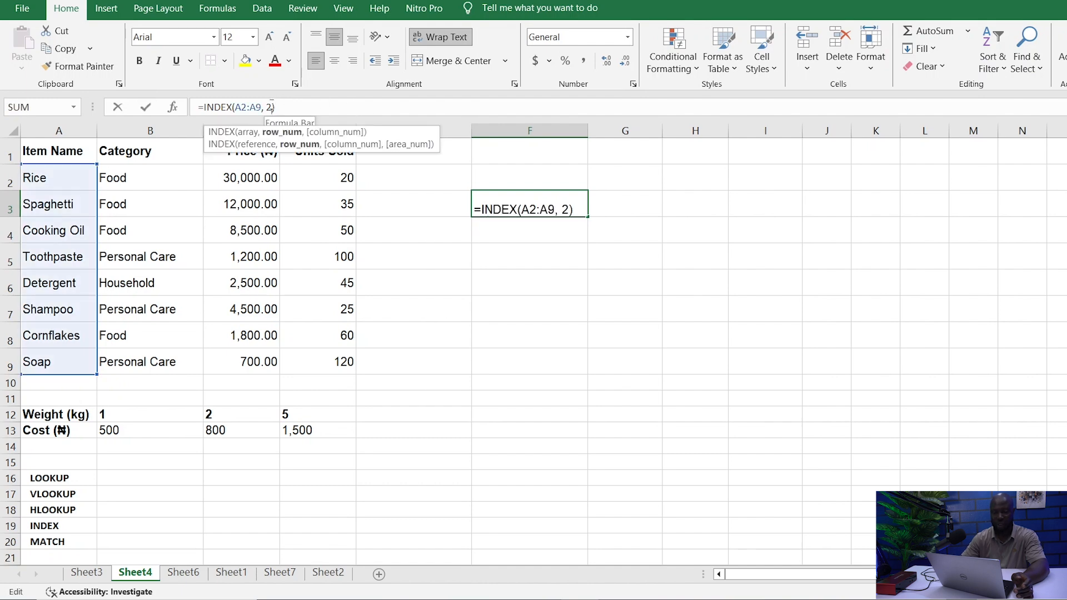
key(BackSpace)
text(7)
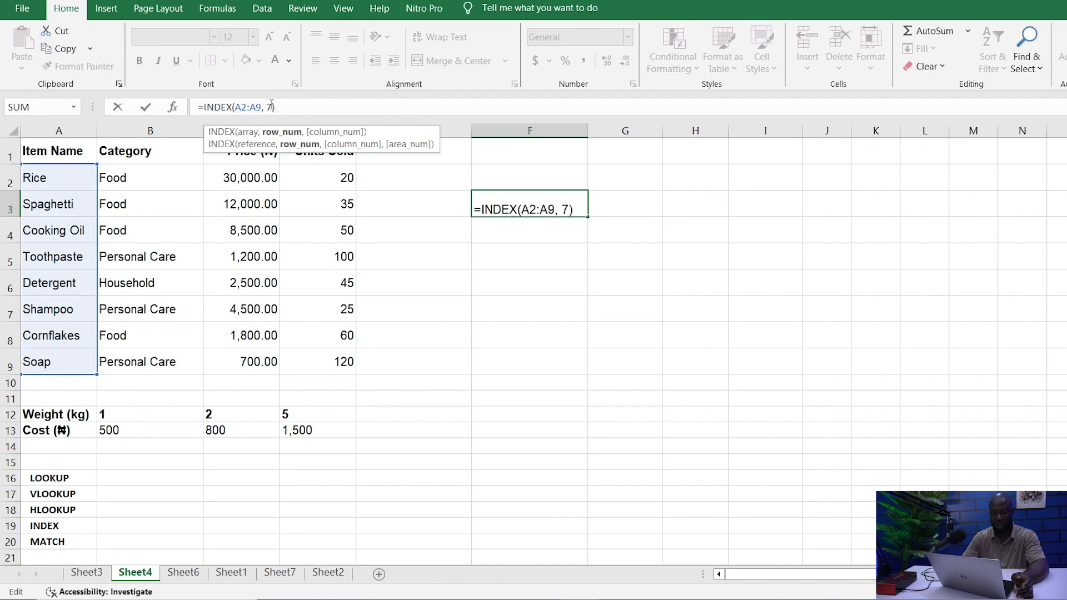
key(Return)
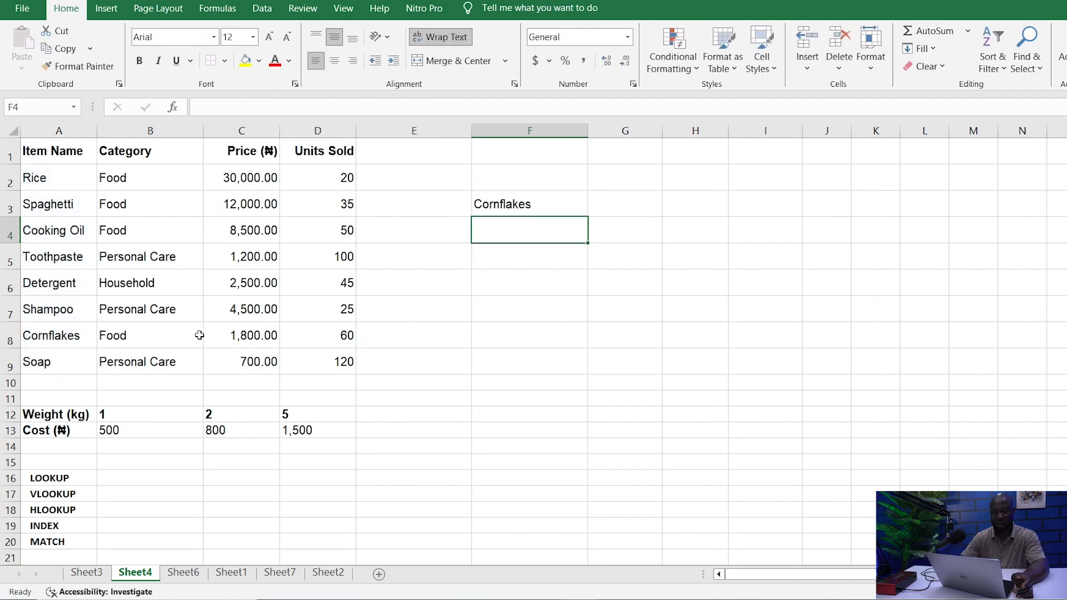